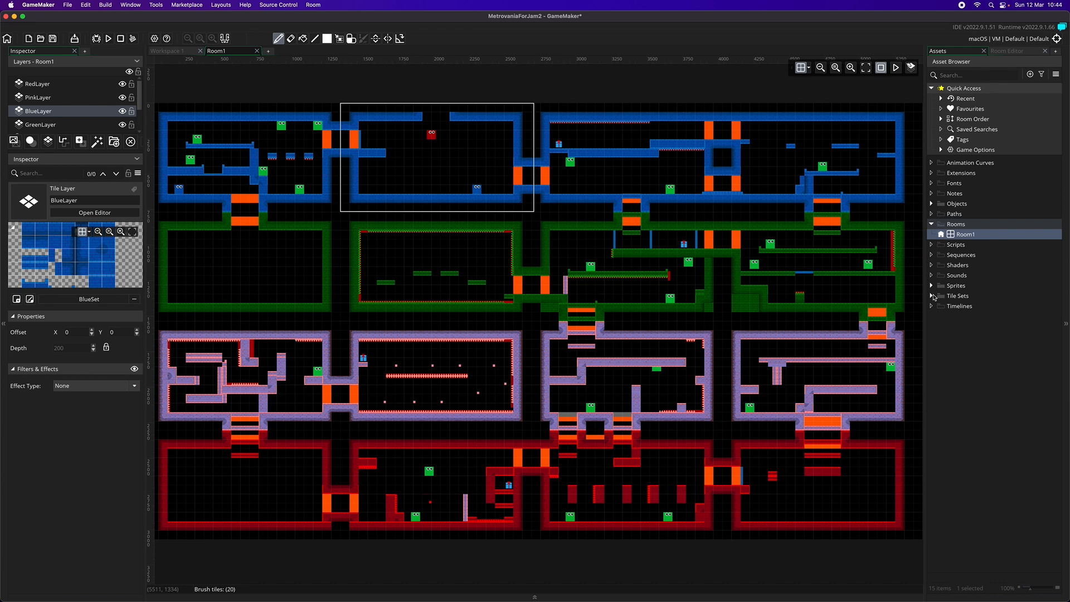
Open the BlueSet tile set, and open the BlueTiles sprite from the Tilesets group for image editing
double_click(967, 306)
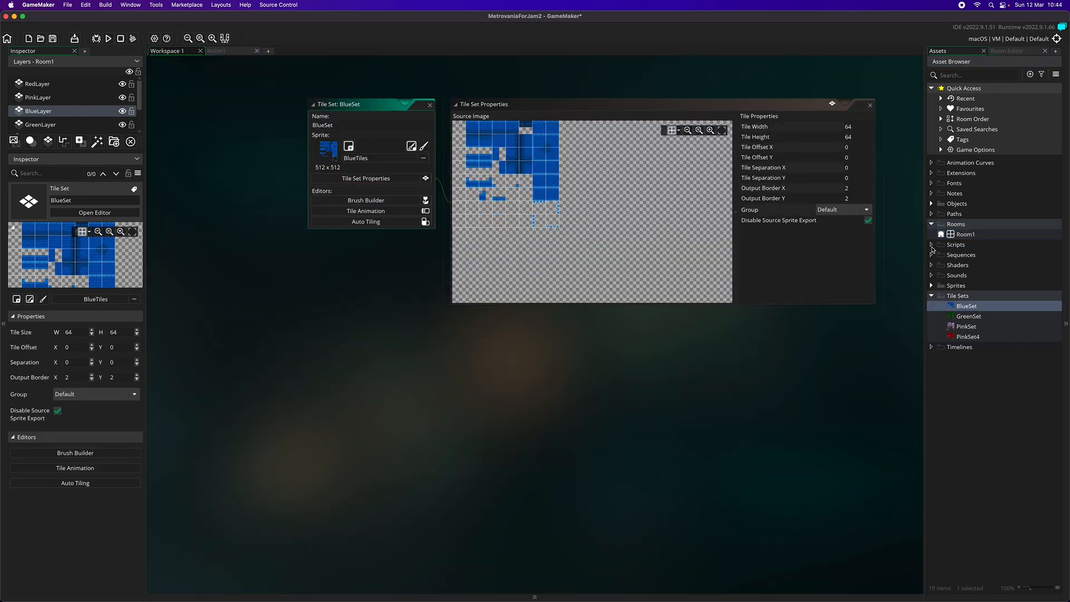
click(932, 286)
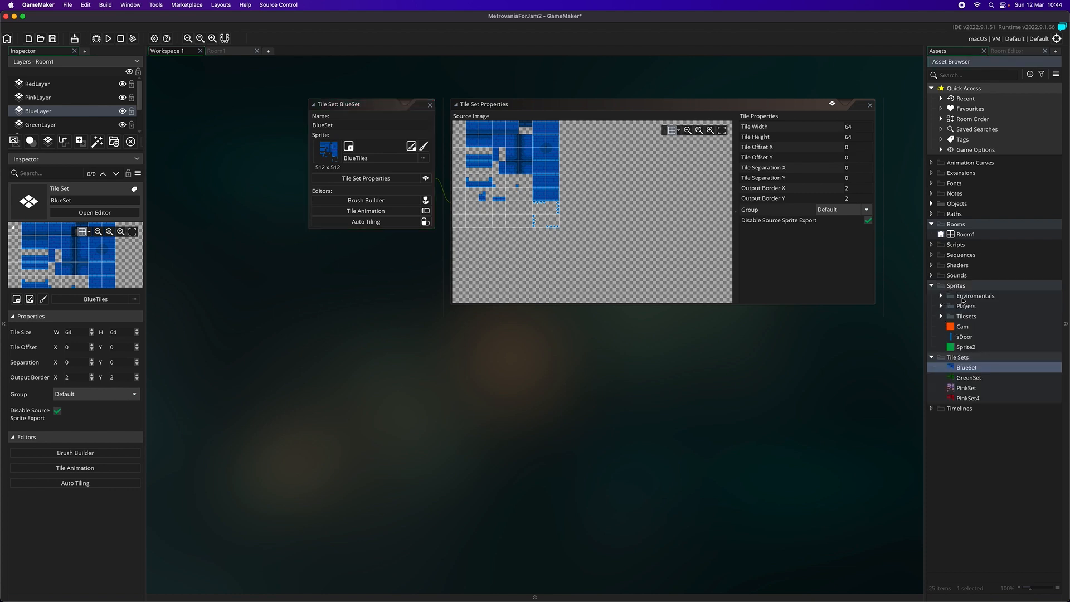
click(941, 316)
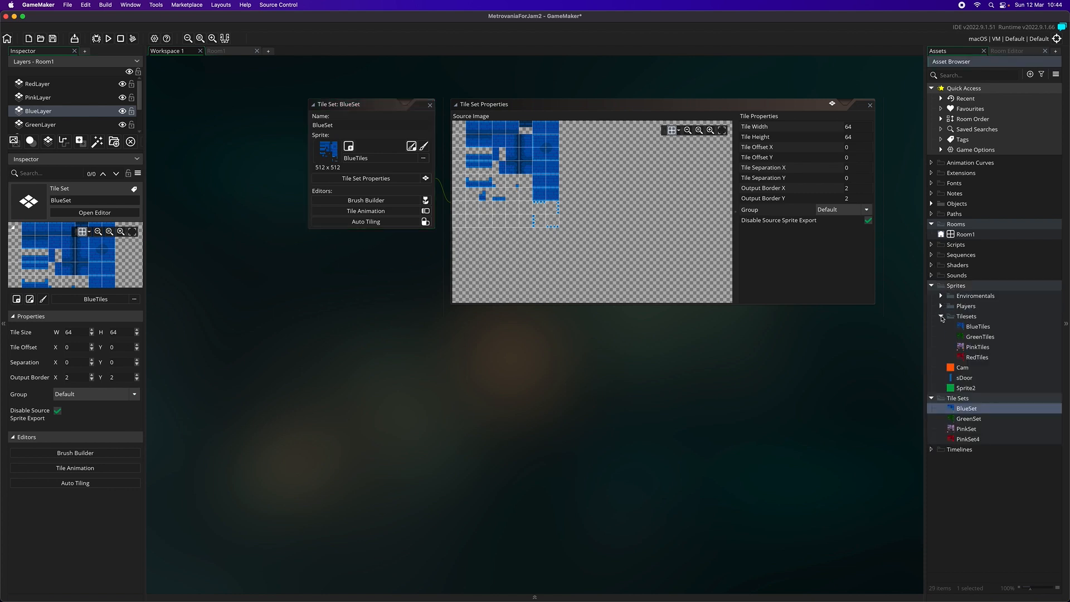
double_click(976, 326)
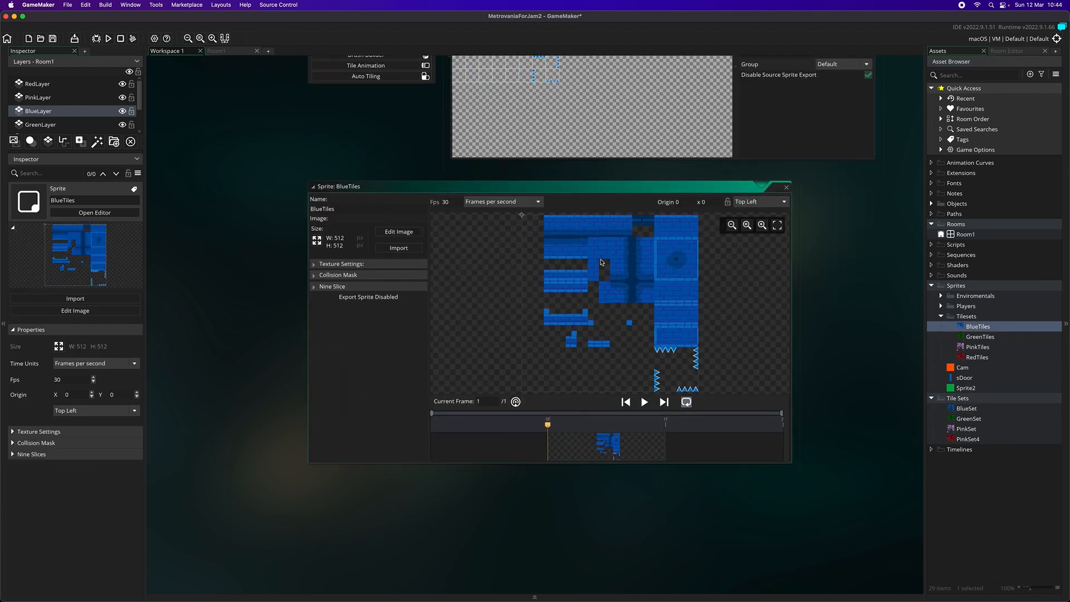
click(399, 232)
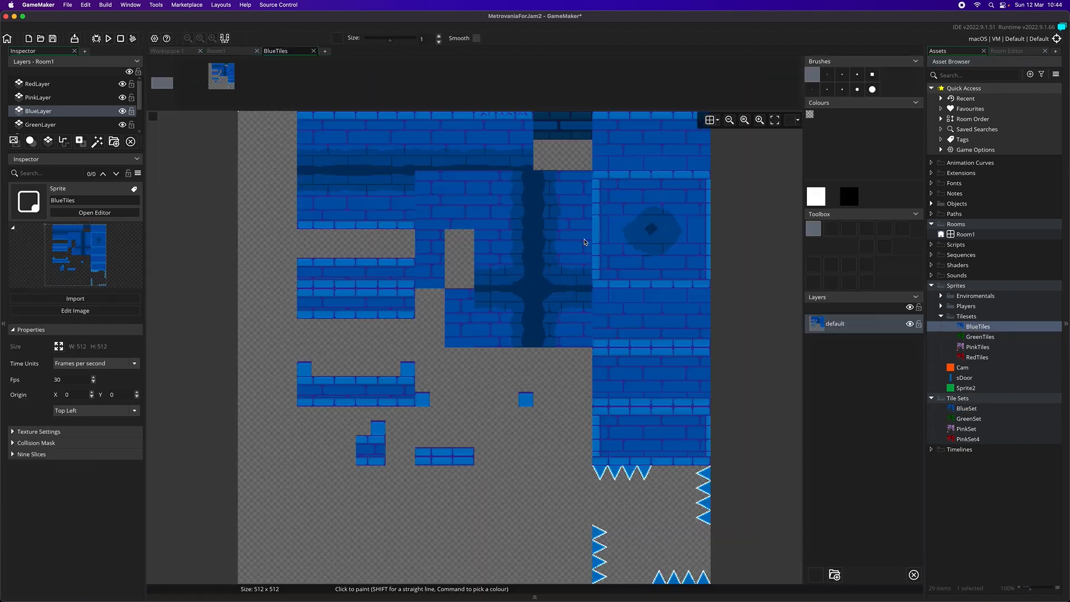
Examine the whole BlueTiles sheet, from the brick wall tiles down to the spikes
scroll(668, 314, up, 3)
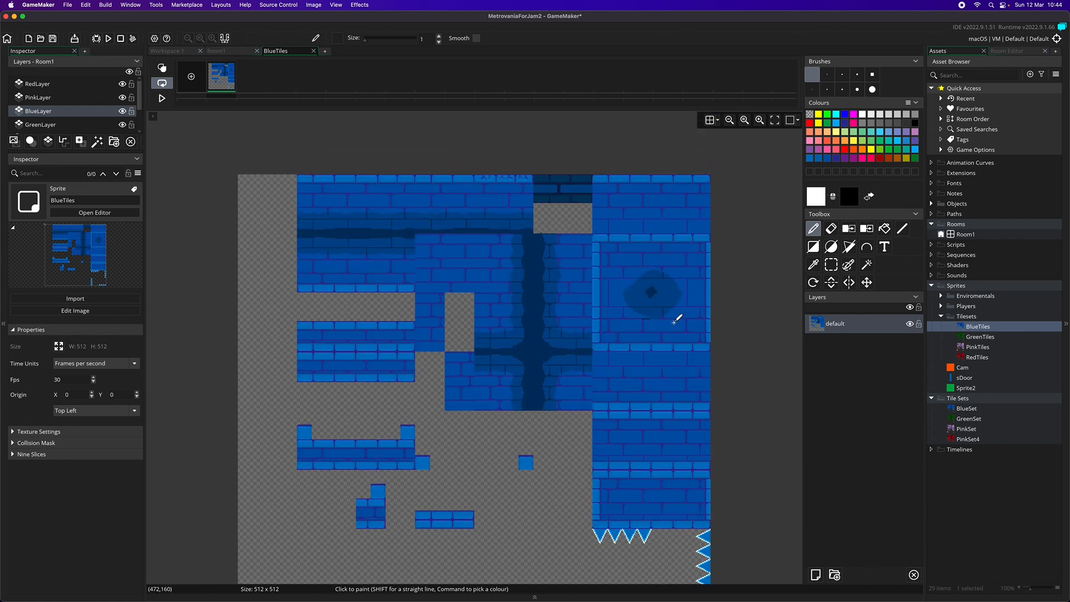
scroll(672, 322, down, 5)
scroll(667, 343, up, 4)
scroll(668, 340, down, 2)
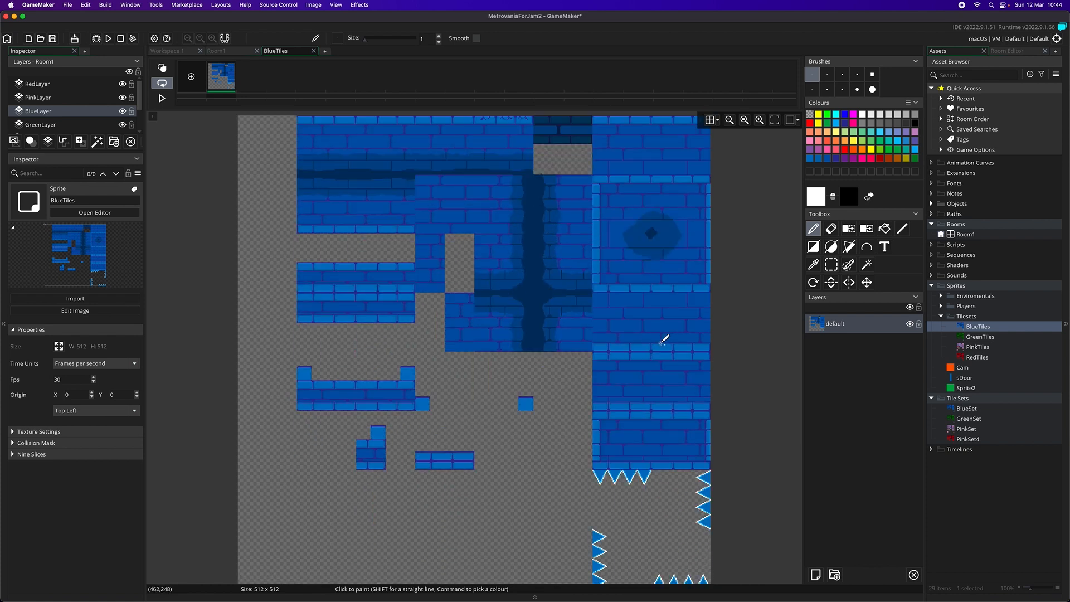
scroll(701, 573, down, 1)
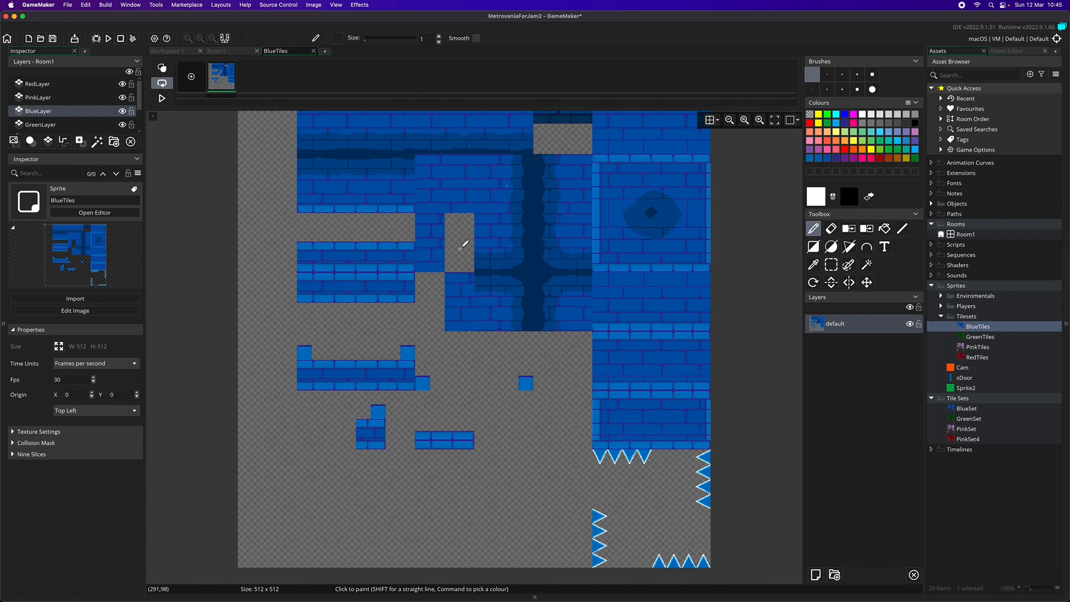
scroll(543, 217, up, 3)
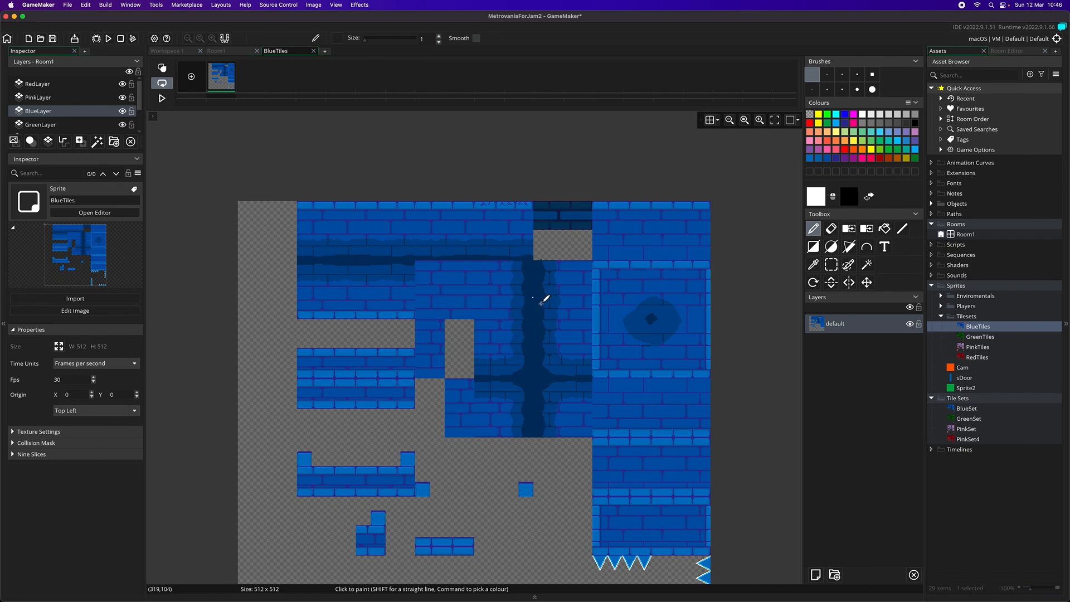
scroll(602, 356, down, 5)
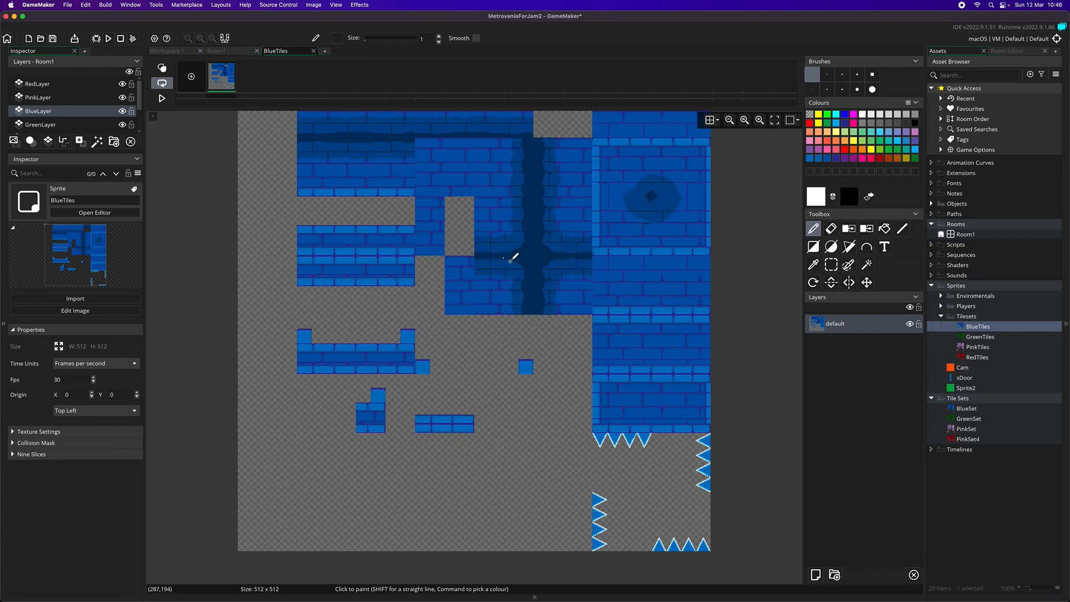
scroll(505, 273, up, 2)
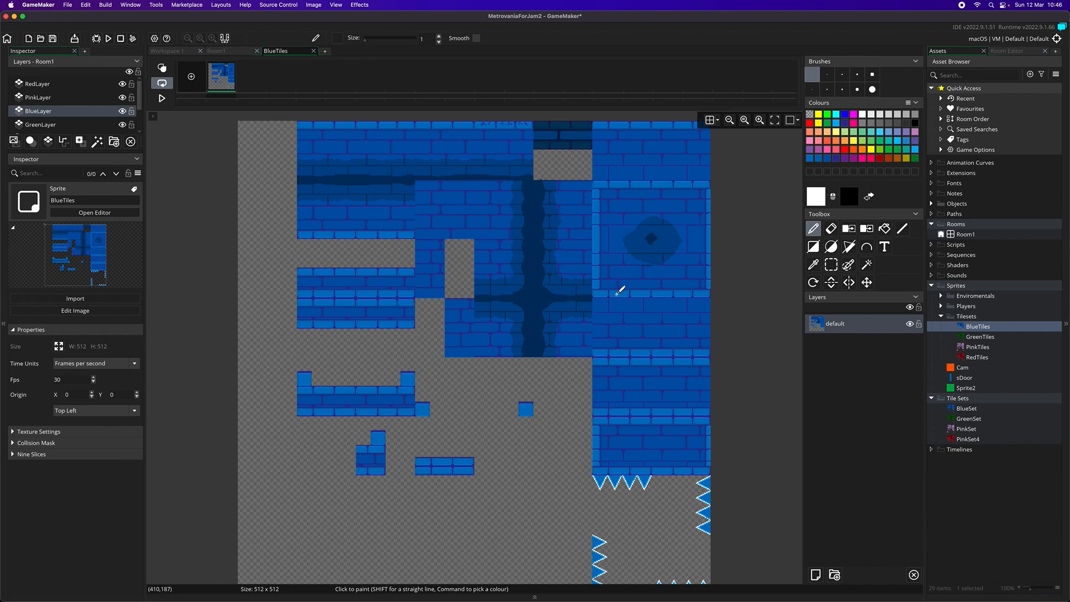
scroll(619, 312, up, 2)
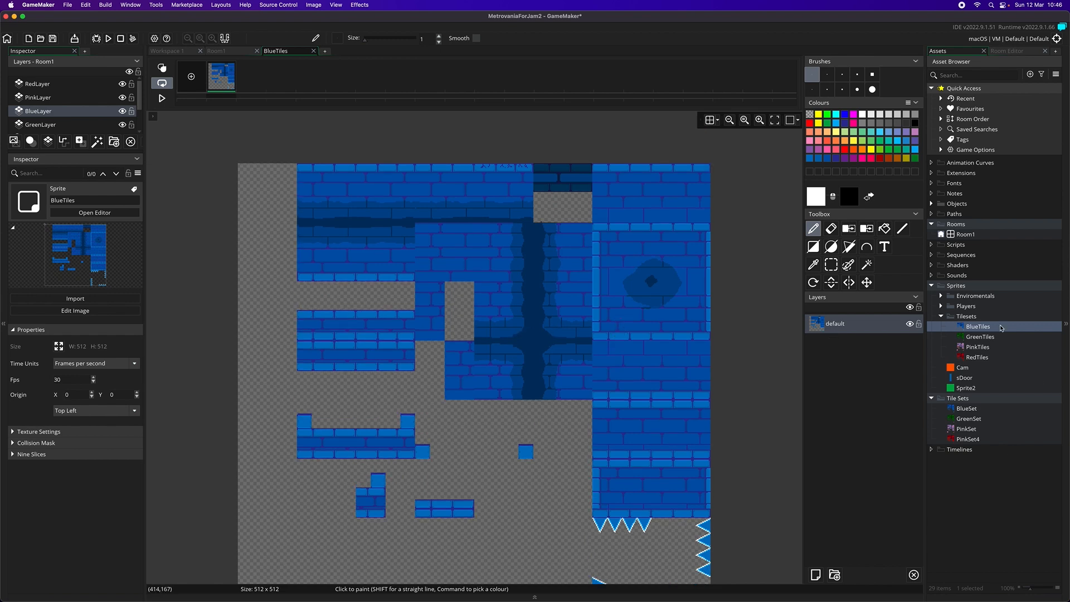
Run the game for a first test and dismiss the error report
click(108, 38)
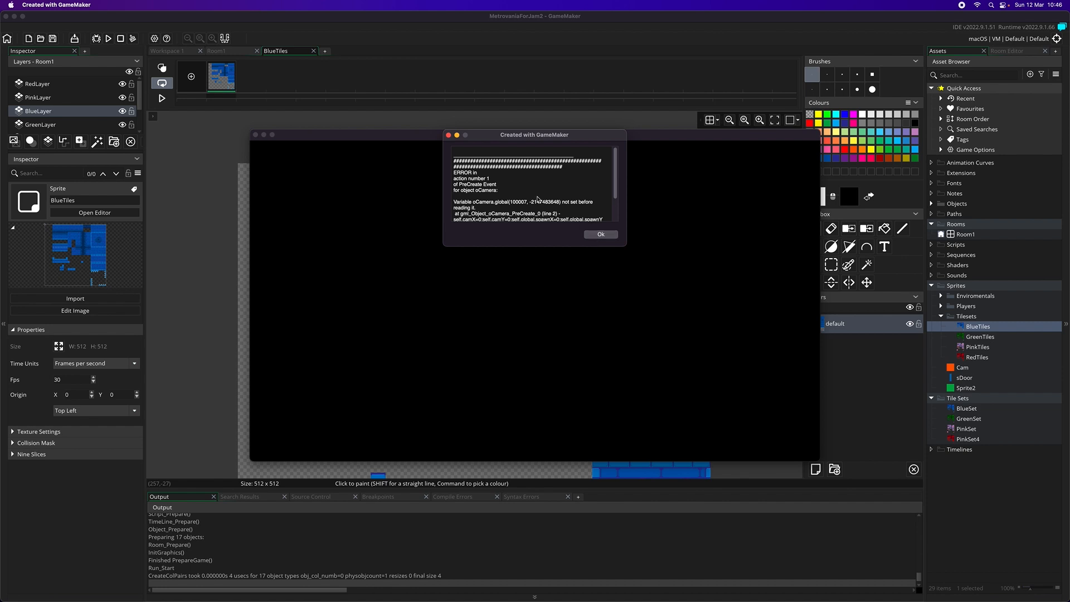
click(599, 238)
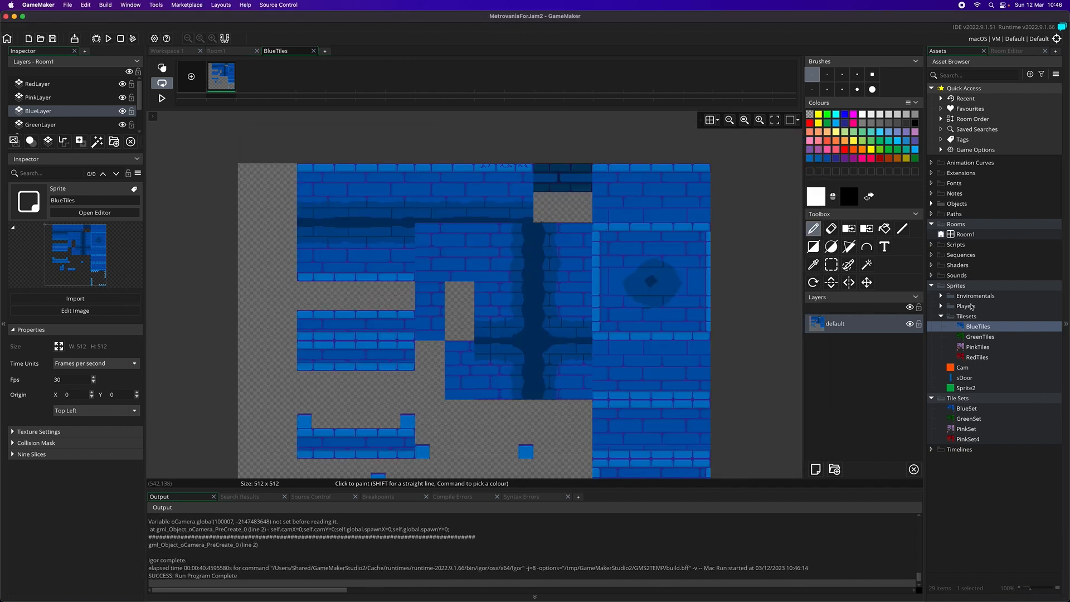
Browse the Players, Enviromentals and Collisions groups, and open the Create event code of oController
click(941, 307)
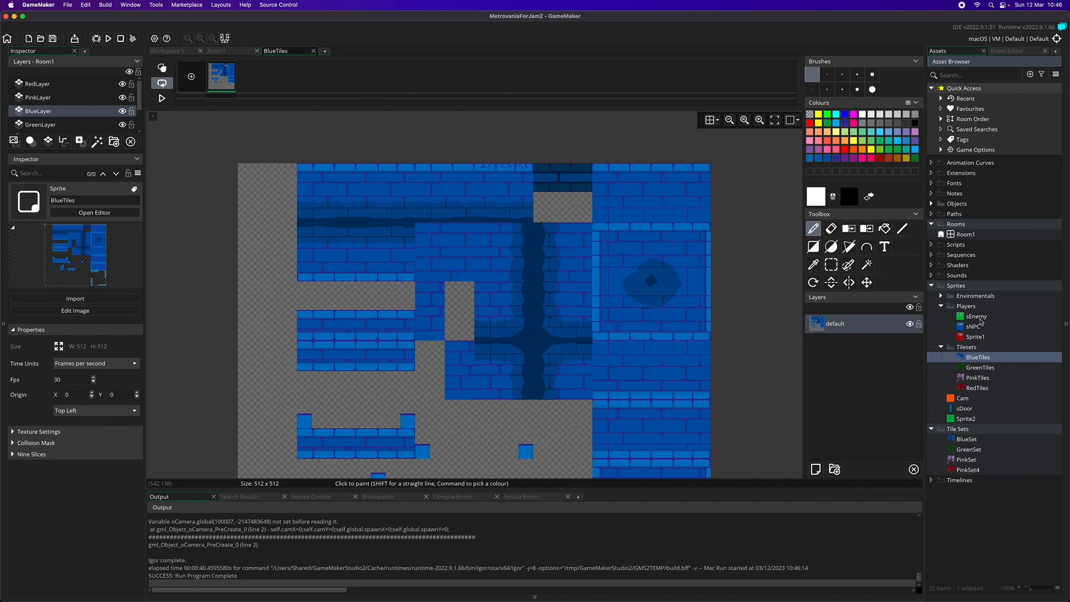
click(942, 296)
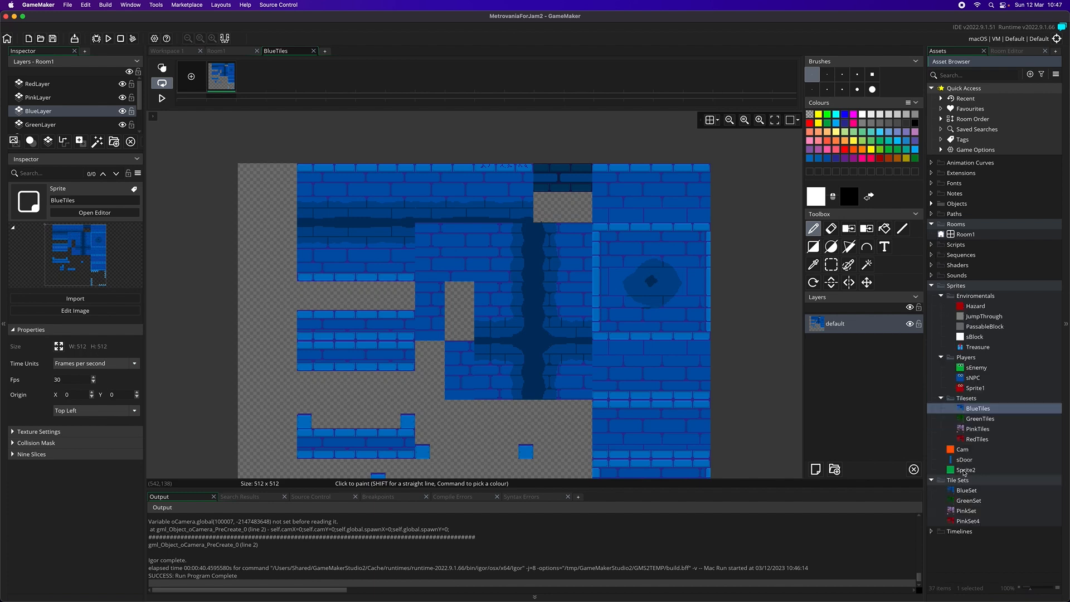
click(932, 204)
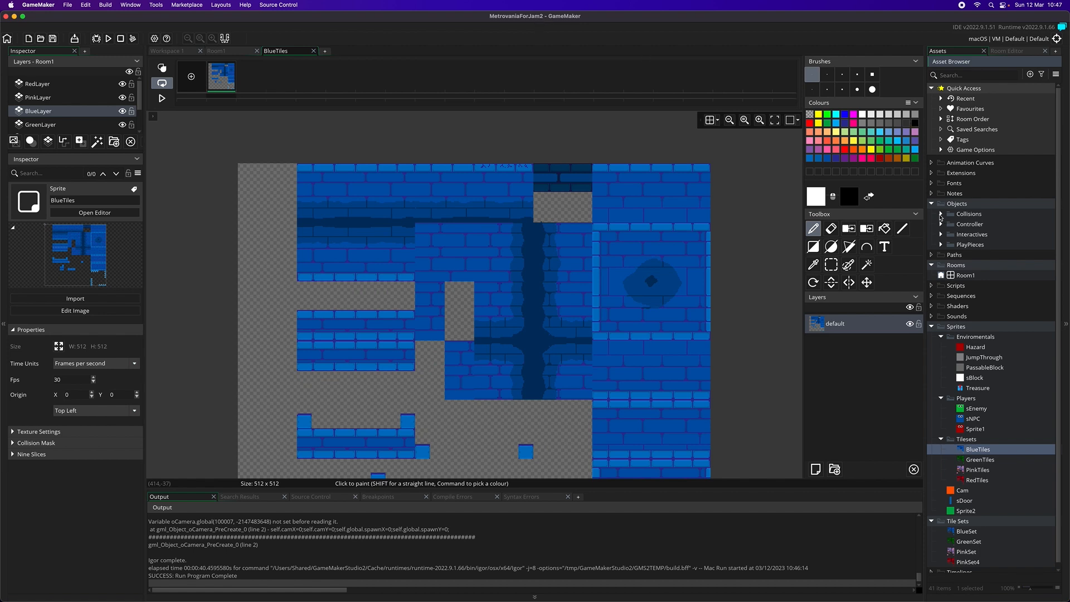
click(941, 215)
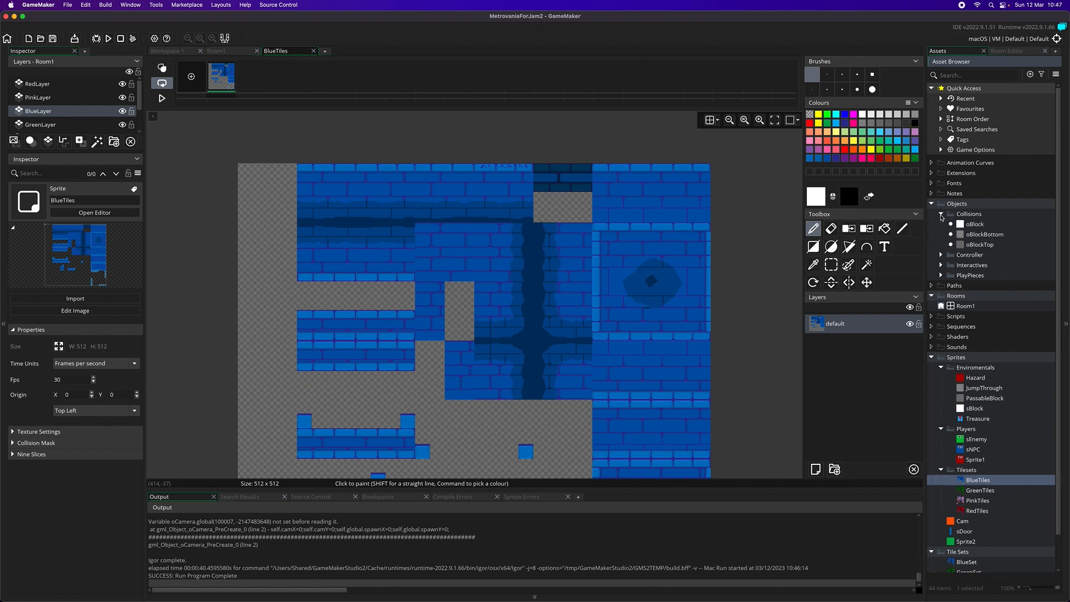
click(941, 255)
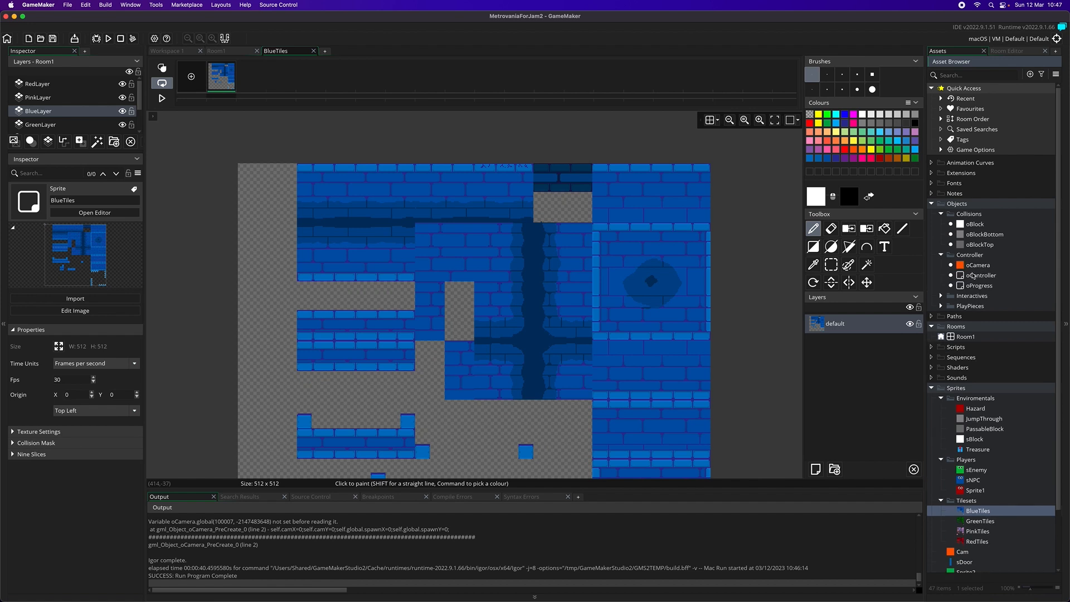
double_click(973, 276)
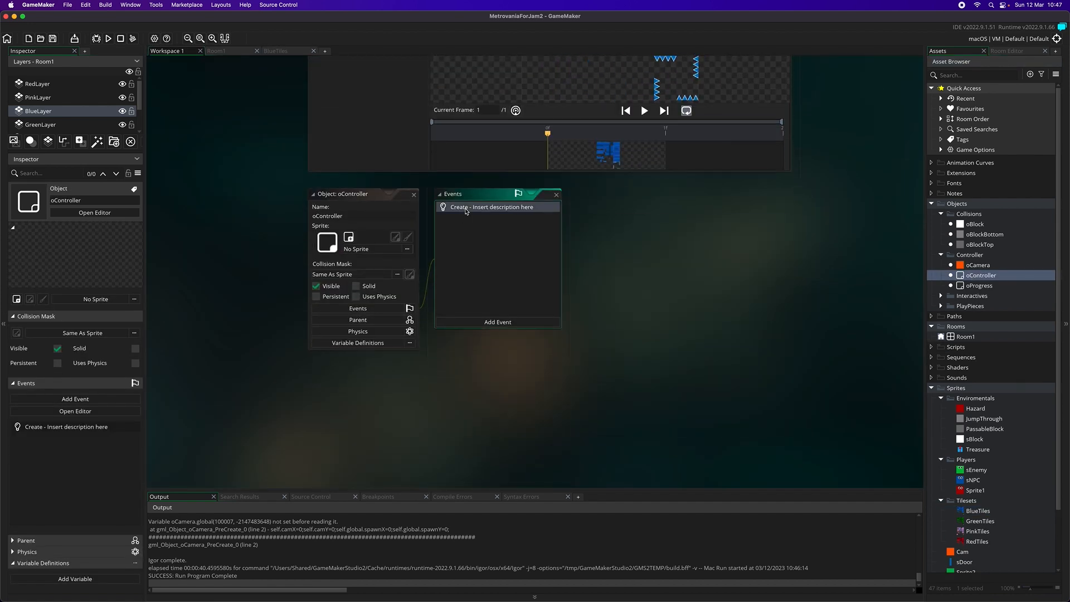
double_click(466, 209)
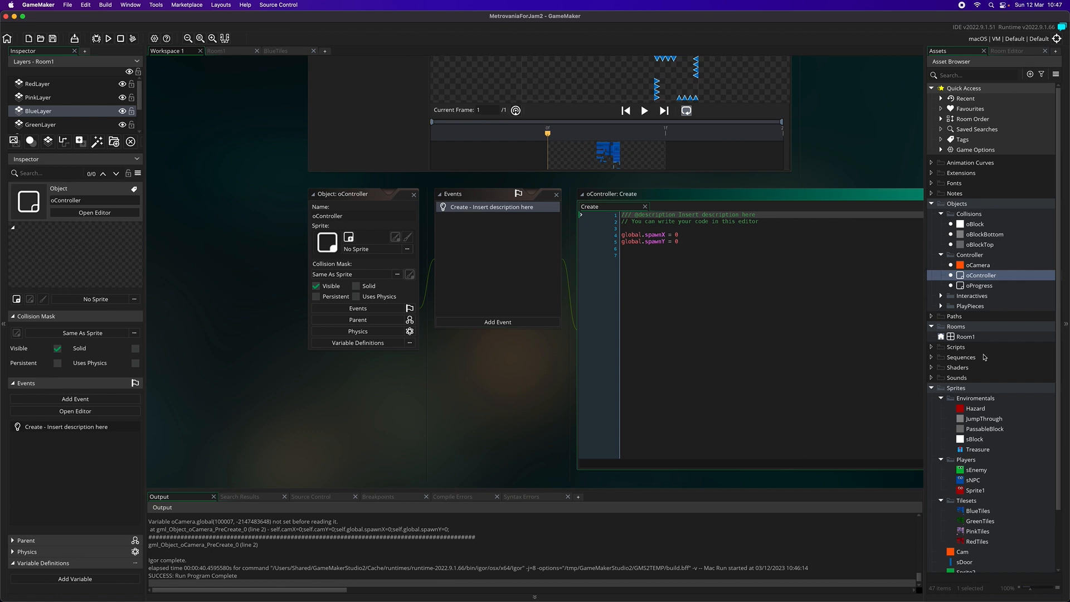
Place an oController instance at the upper-left corner of Room1 on the Instances layer
double_click(966, 337)
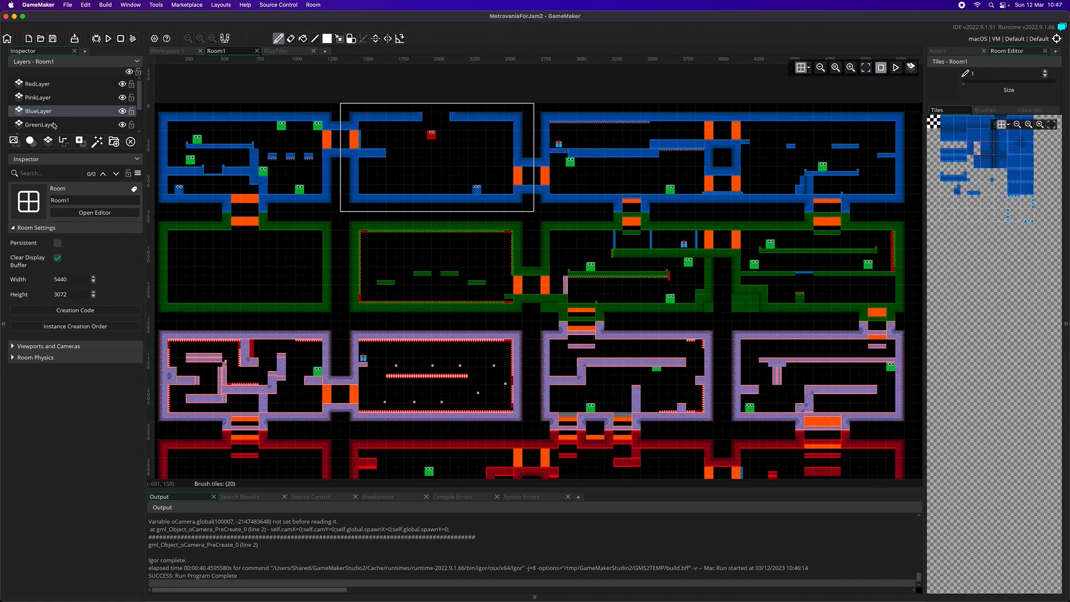
scroll(54, 125, down, 3)
click(42, 105)
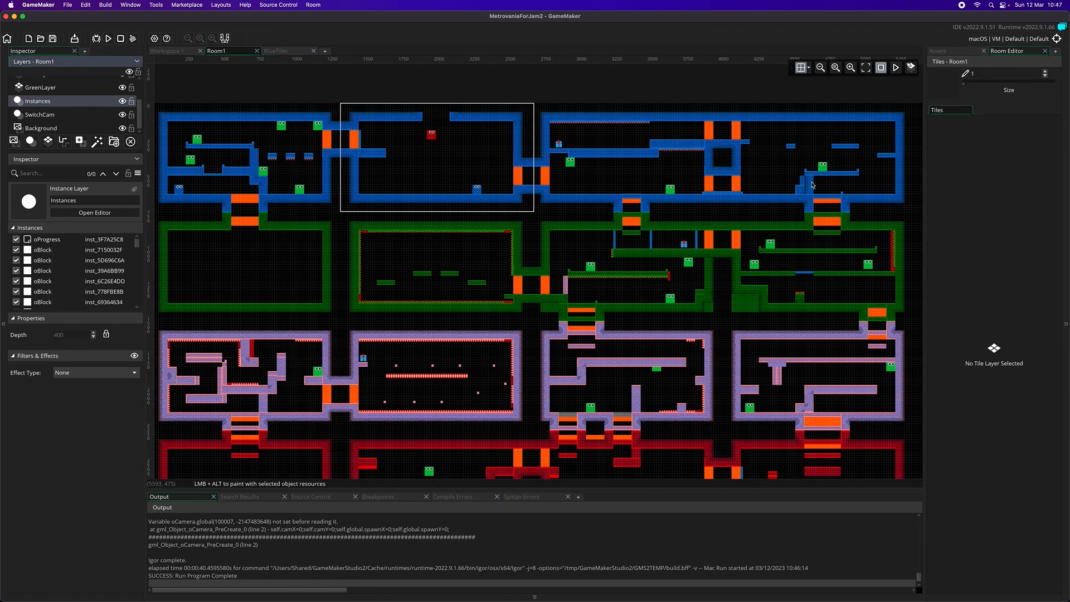
click(938, 51)
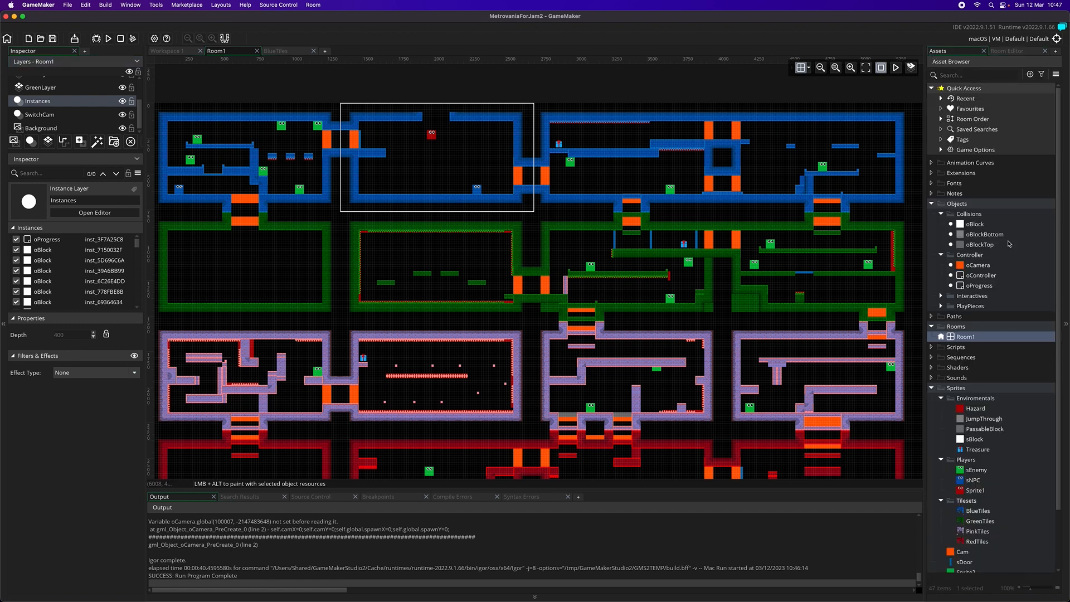
click(980, 275)
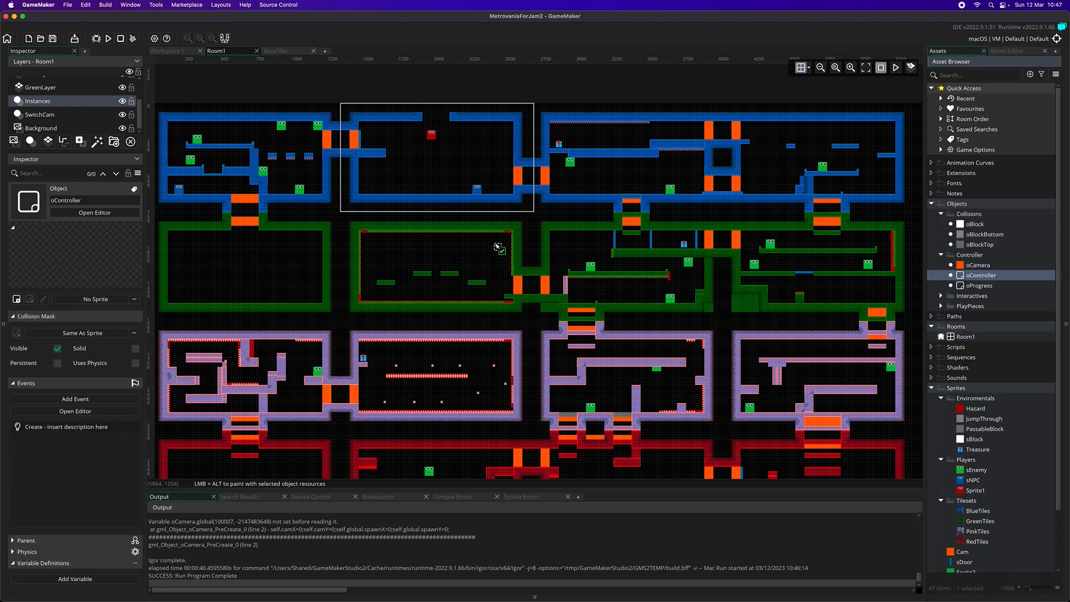
drag(140, 71, 161, 106)
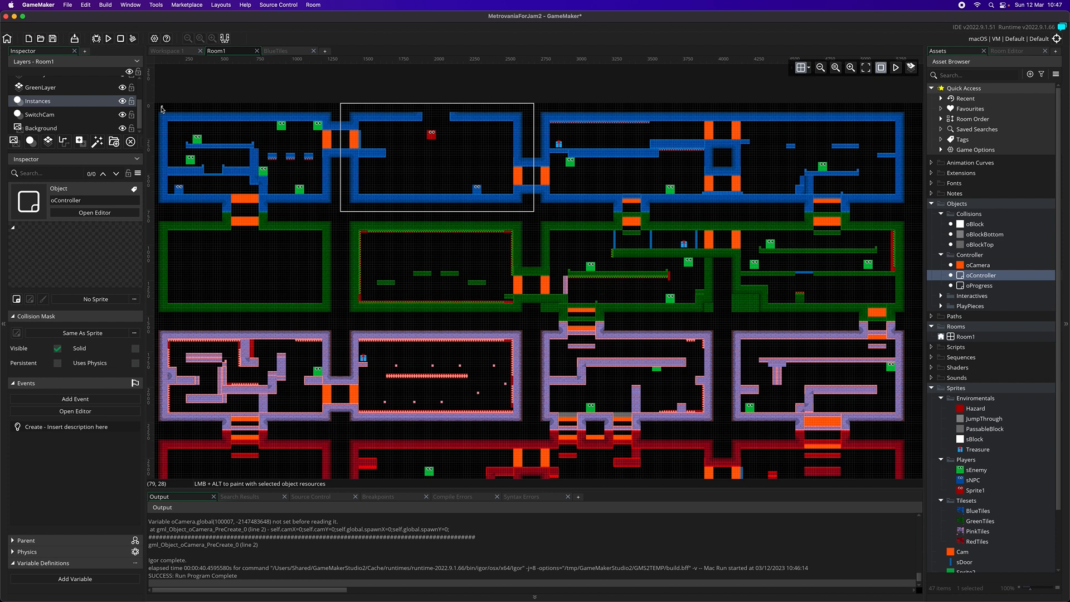
Run the game again, read the error report to its end and dismiss it
click(108, 39)
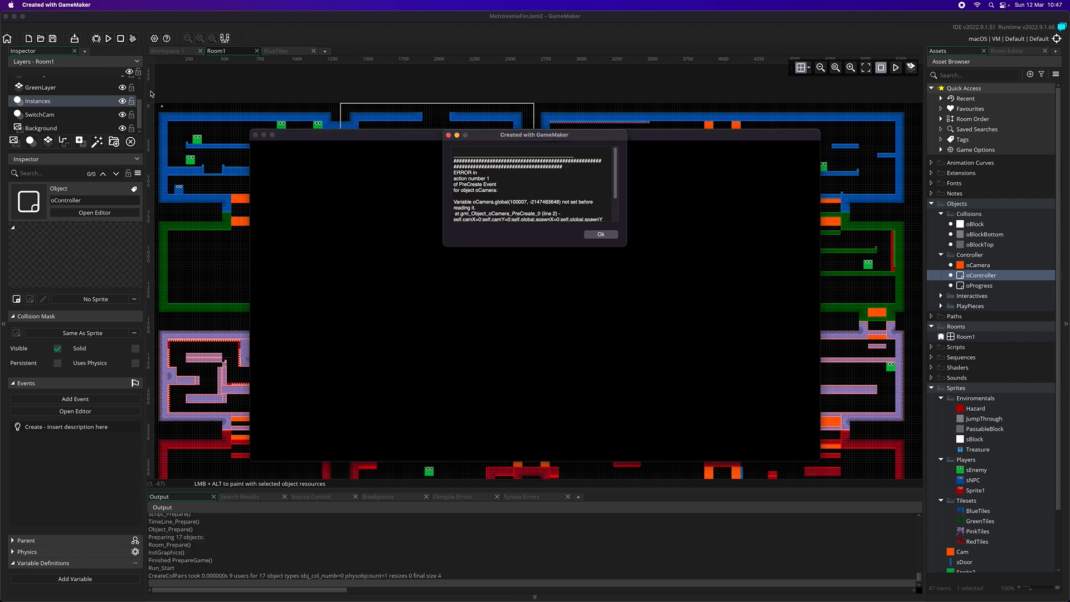
scroll(505, 192, down, 3)
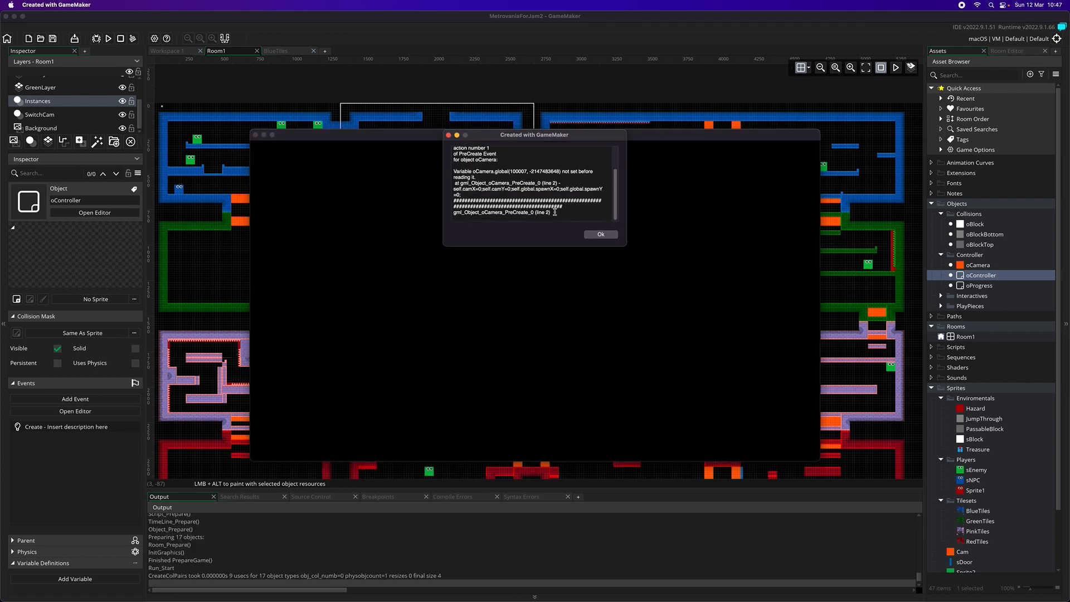
click(601, 237)
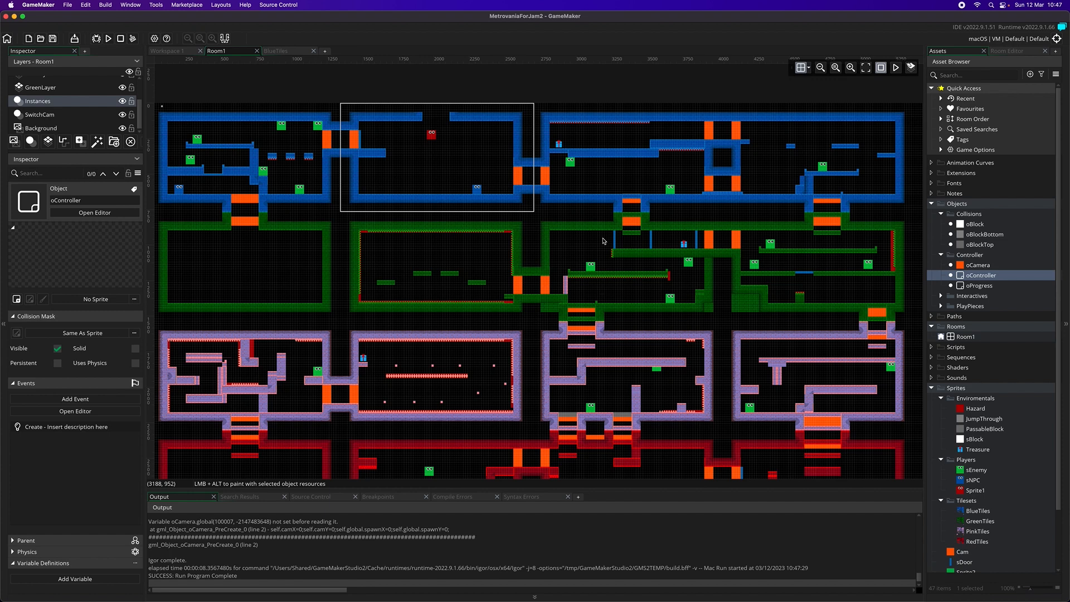
Delete the global.spawnX and global.spawnY variable definitions from the oCamera object and save the project
double_click(975, 265)
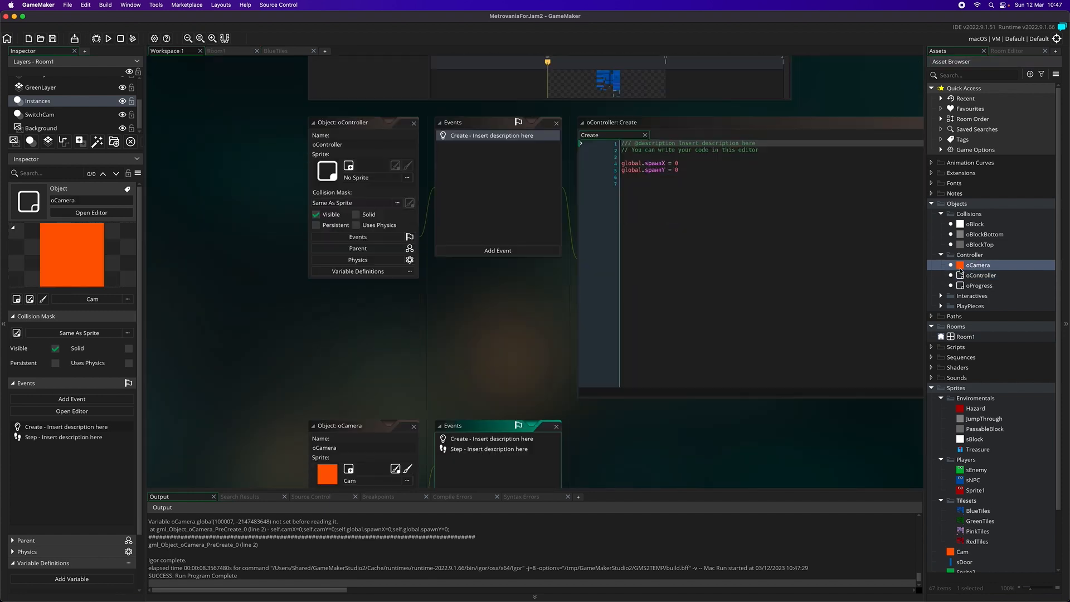
click(358, 345)
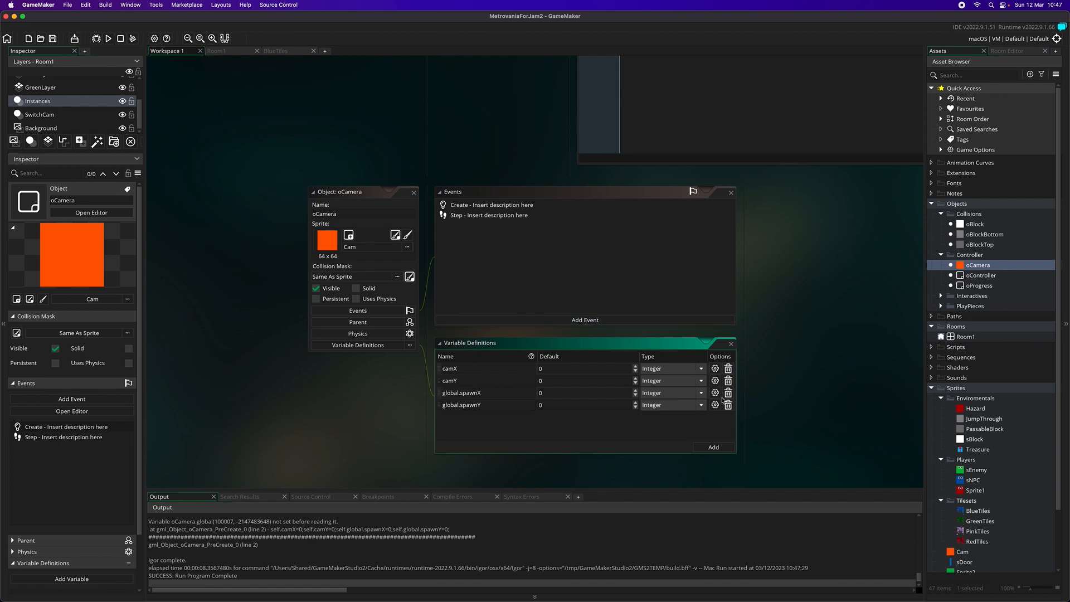
click(728, 393)
click(728, 393)
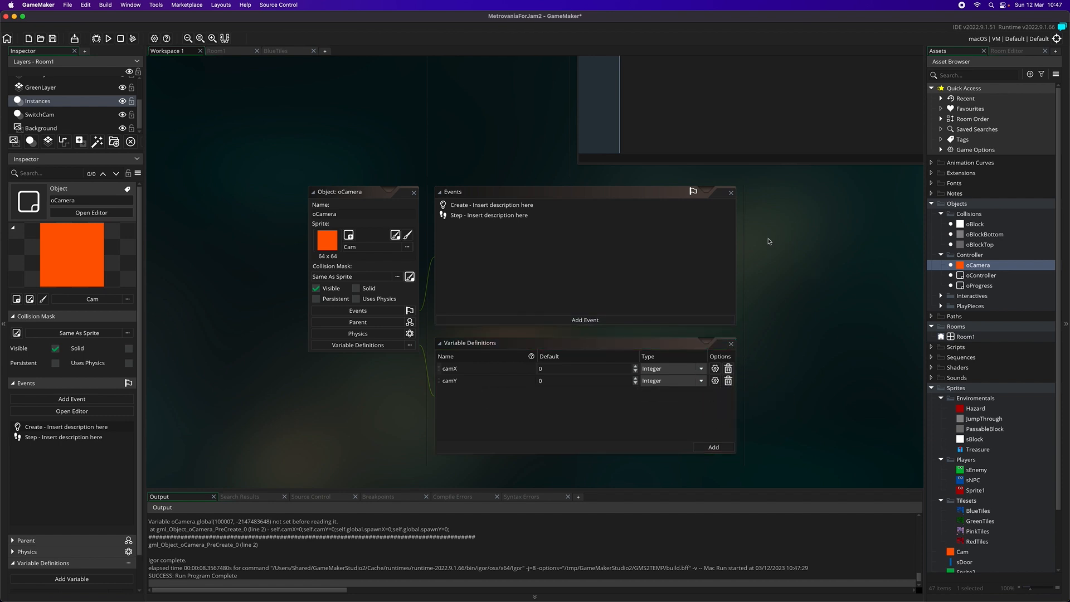
key(super+s)
Run the game and test player movement by walking the red character to the room's left wall
click(109, 38)
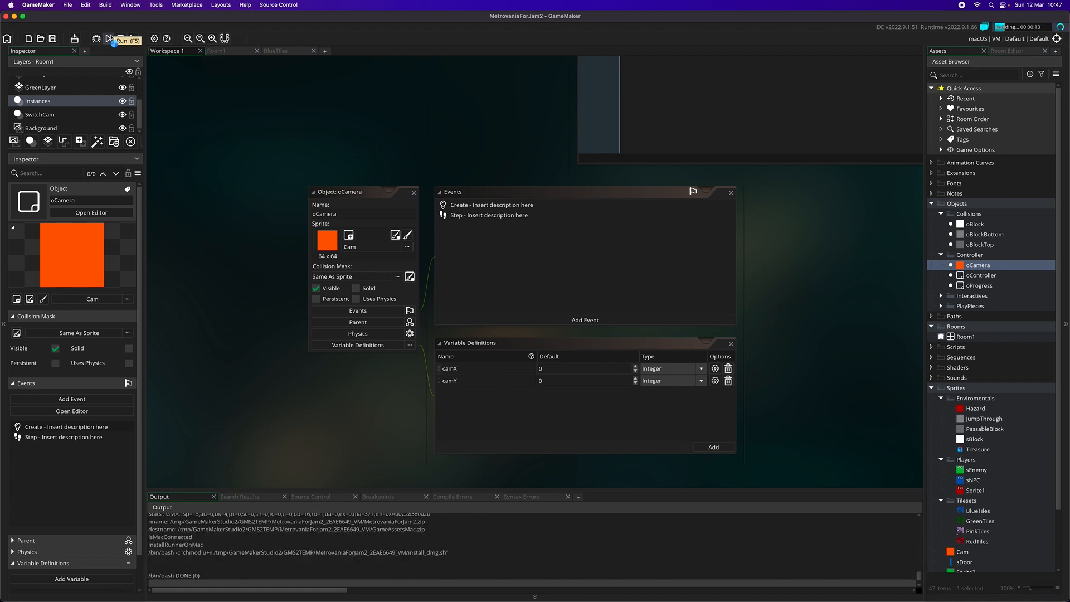
key(Left)
key(Left)
key(Right)
key(Left)
key(Left)
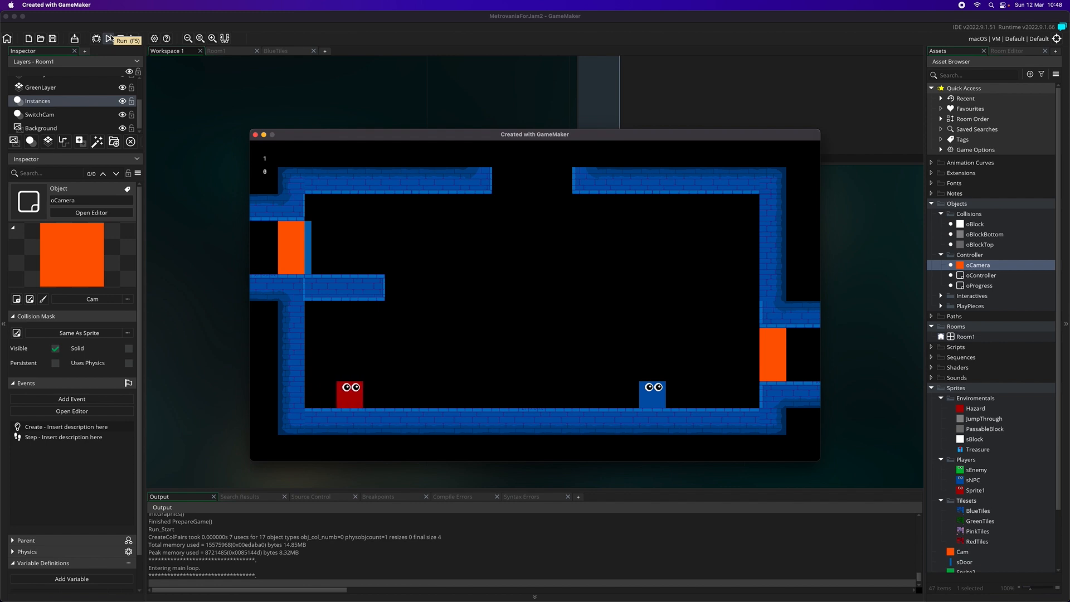
key(Left)
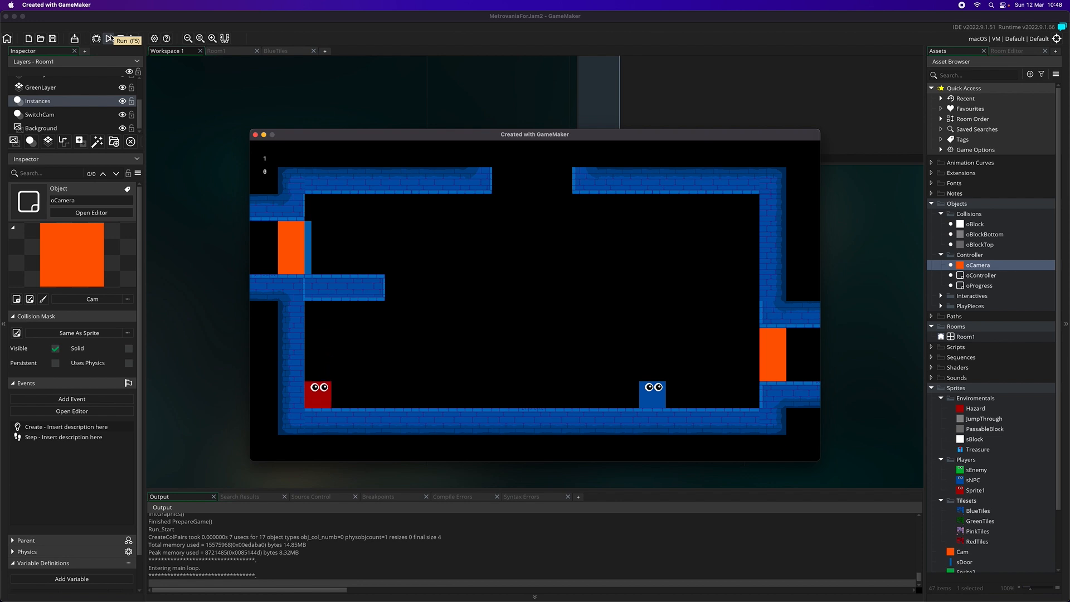
Play-test jumping the red player over the blue NPC and through the right-hand doorway into the neighbouring blue enemy room
key(Right)
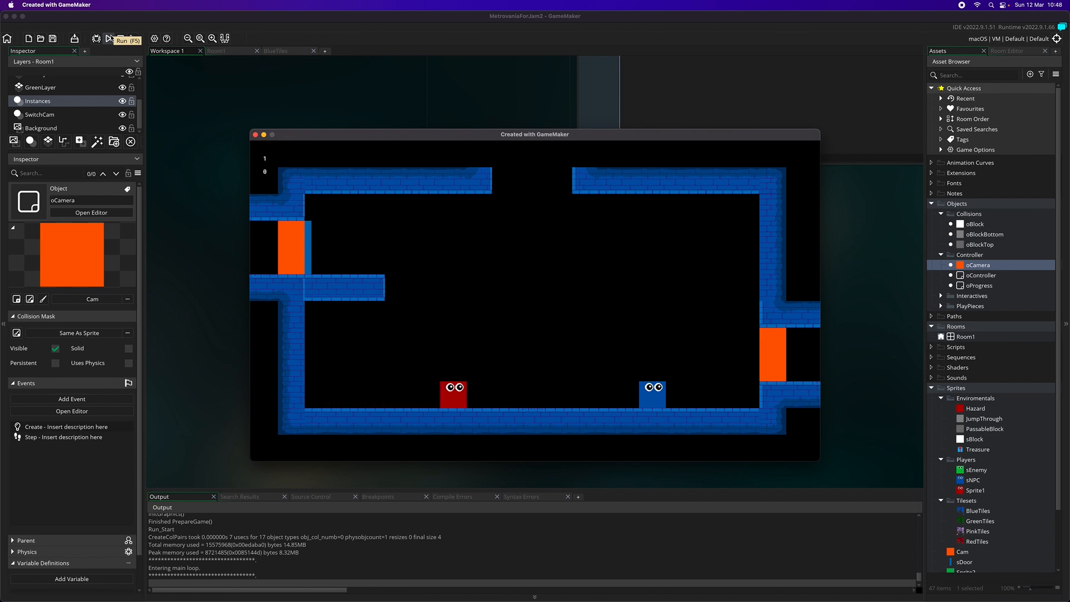
key(space)
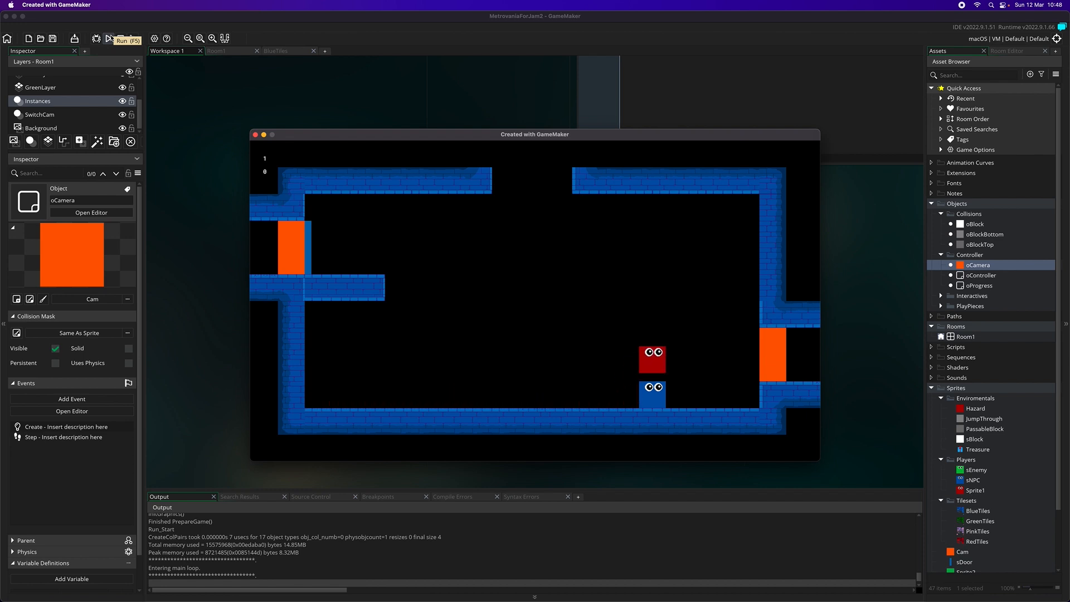
key(Right)
key(space)
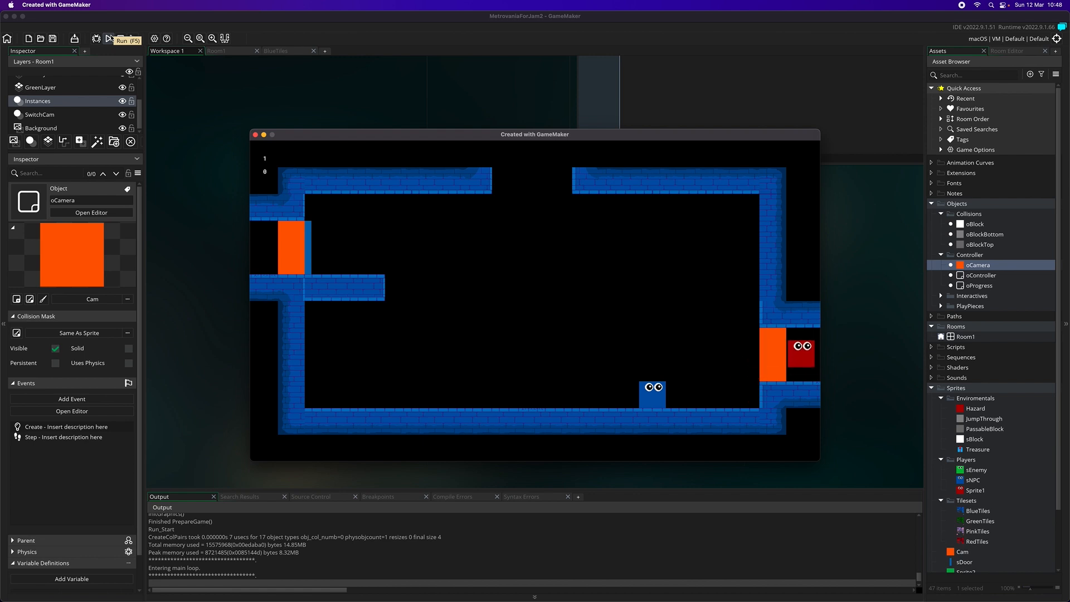
key(Right)
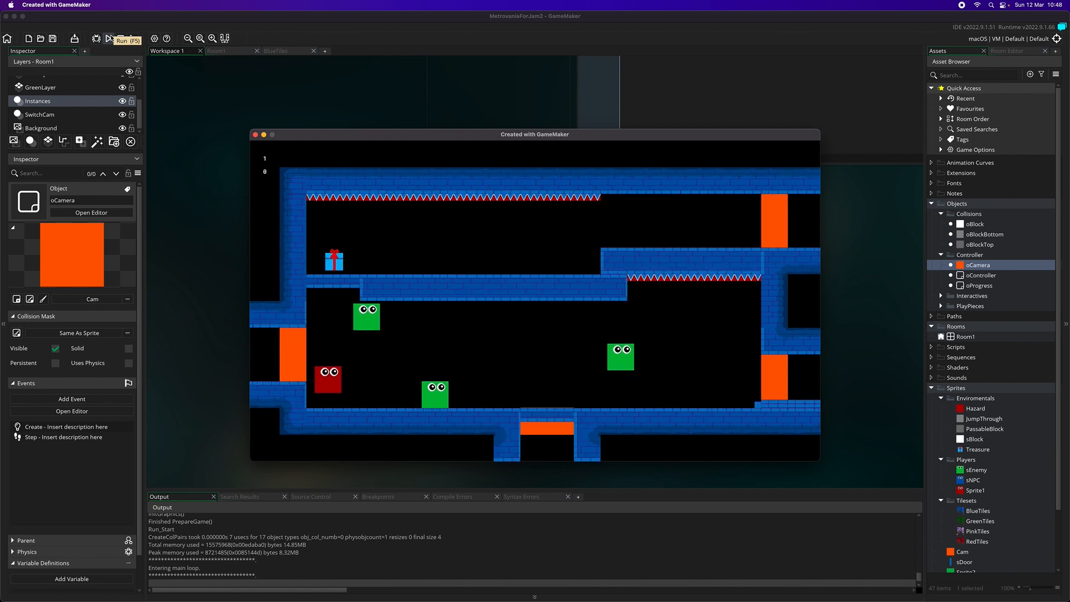
Test crossing the blue enemy room by moving and jumping past the green enemies to the lower-right doorway
key(Right)
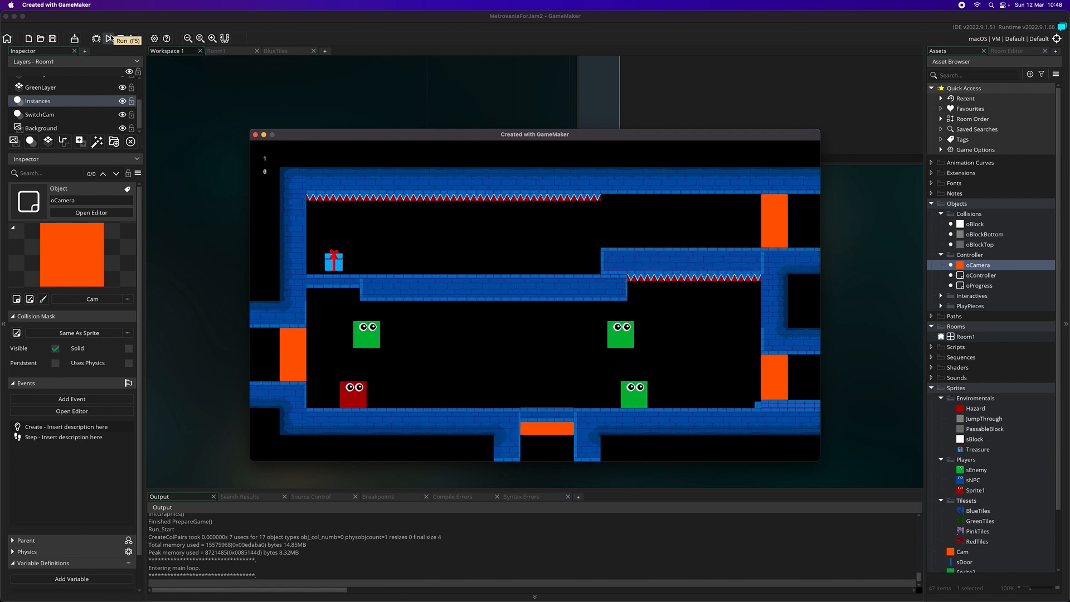
key(Right)
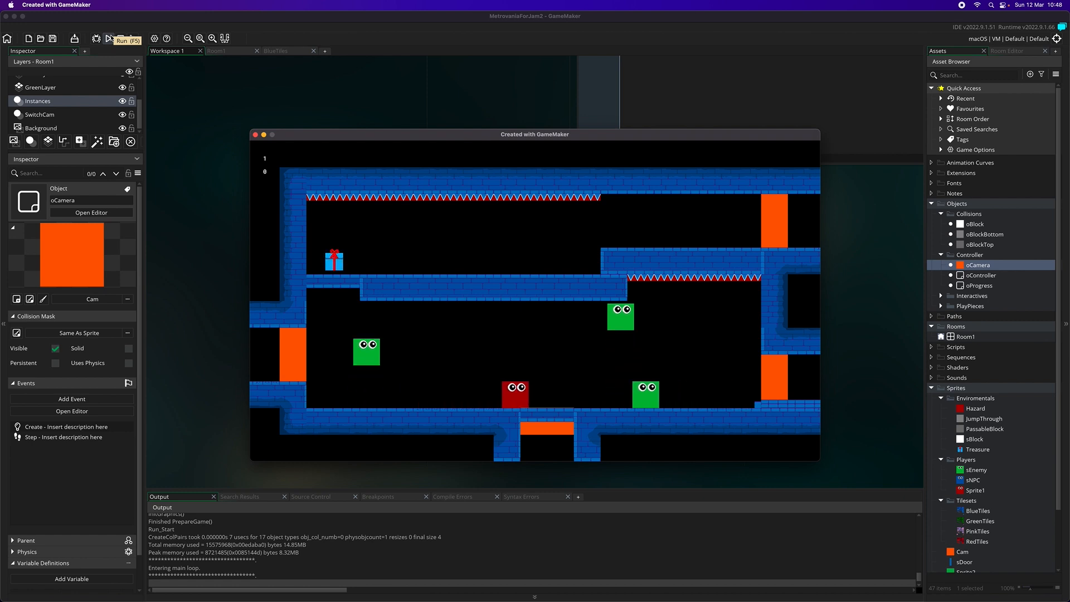
key(Left)
key(space)
key(Right)
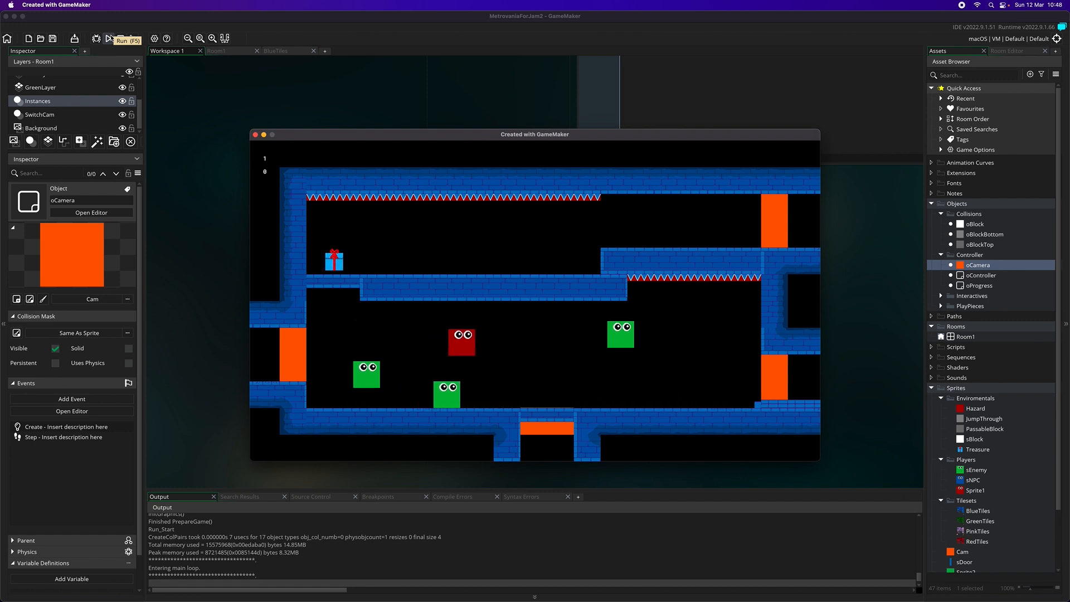
key(Right)
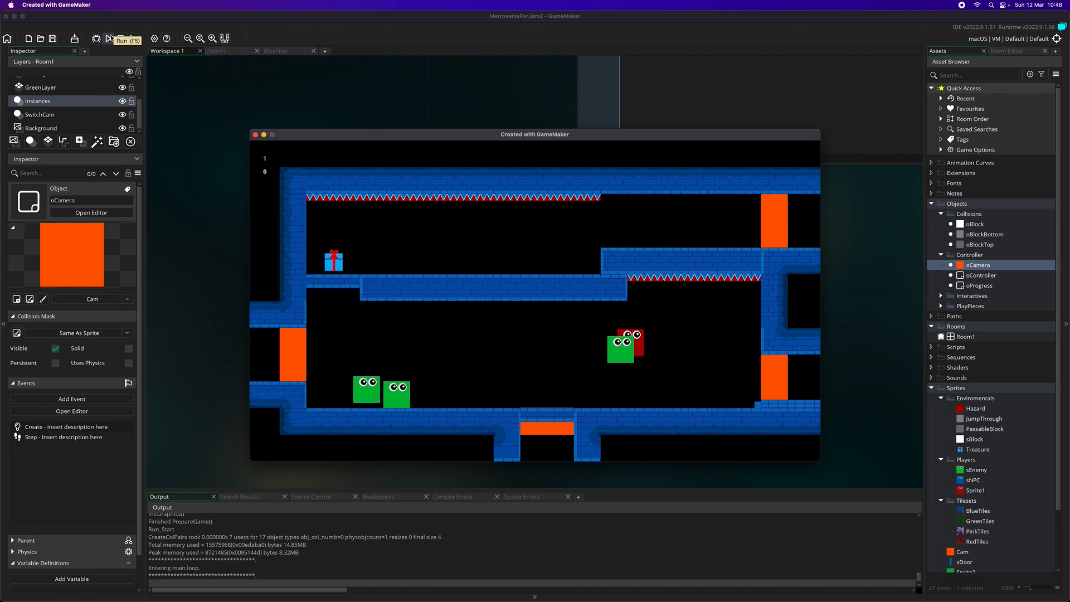
key(Right)
key(space)
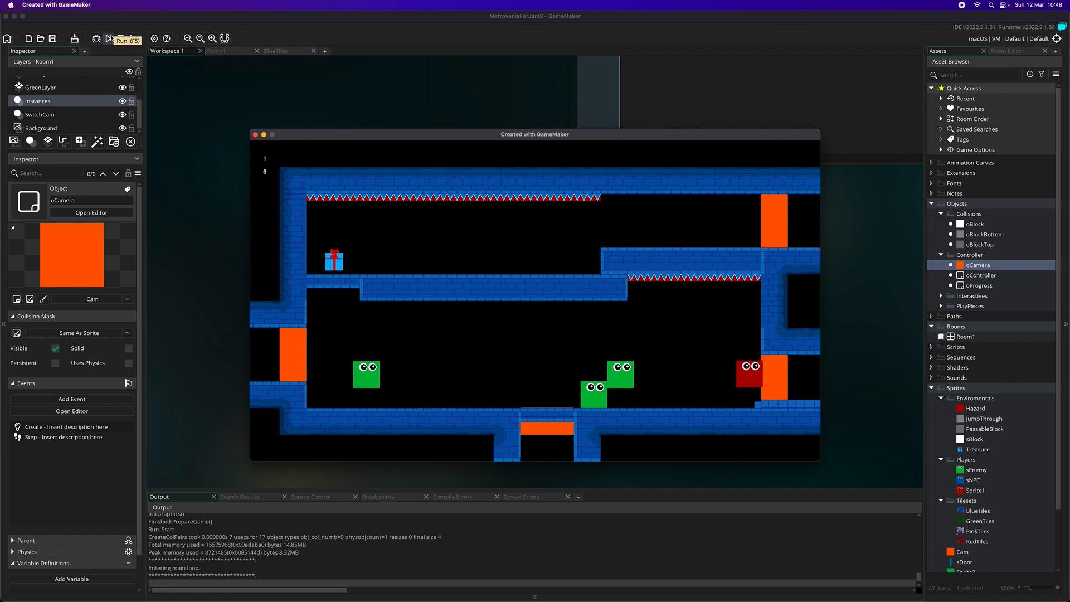
key(Right)
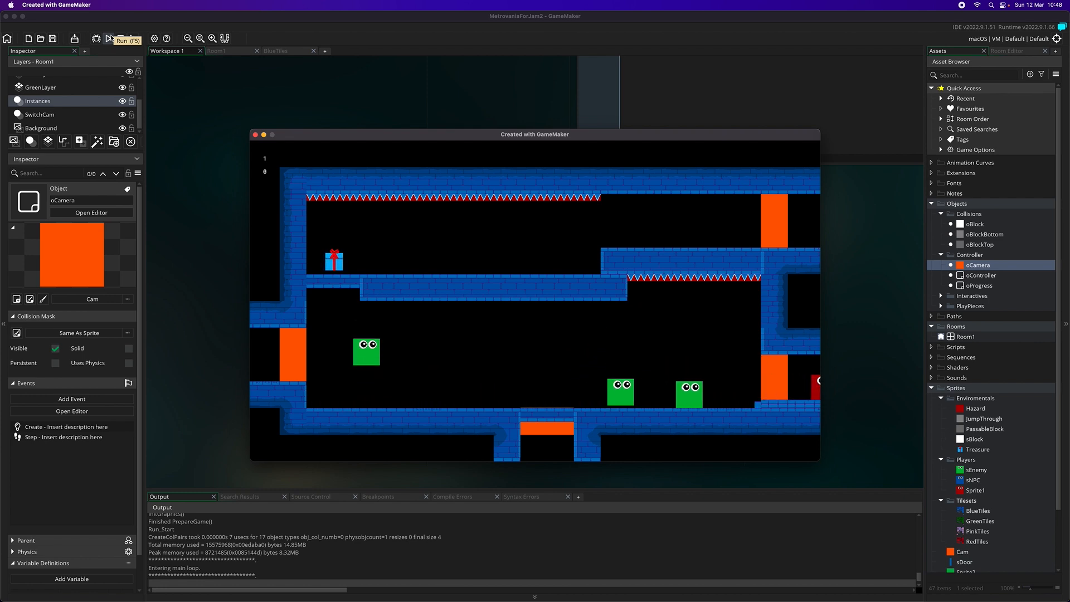
Test returning through the lower-right doorway, jumping around the roaming green enemy and moving into the next blue room
key(Left)
key(Right)
key(space)
key(Right)
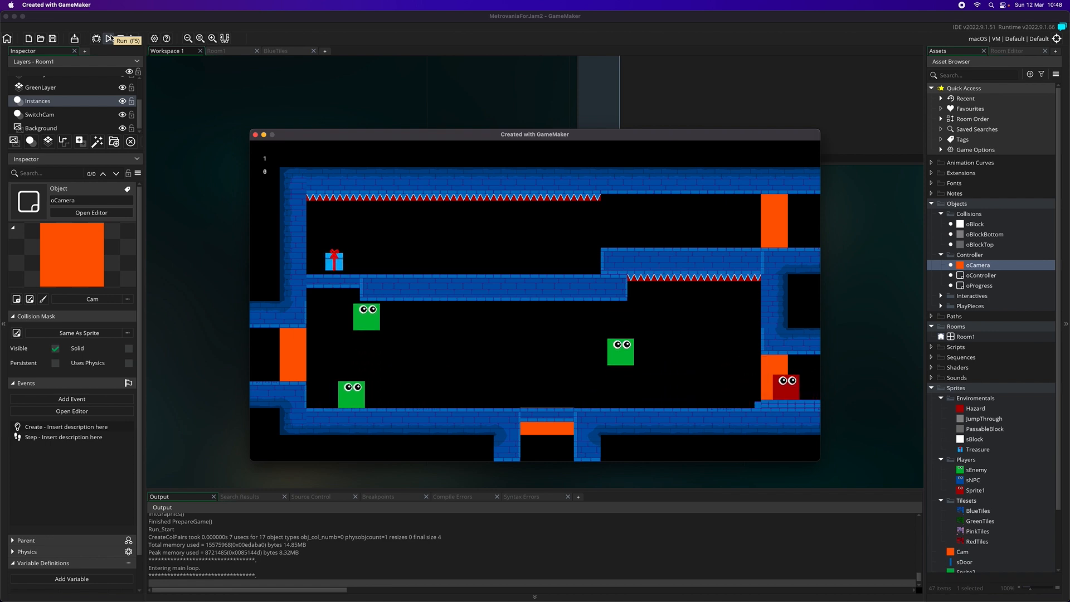
key(Left)
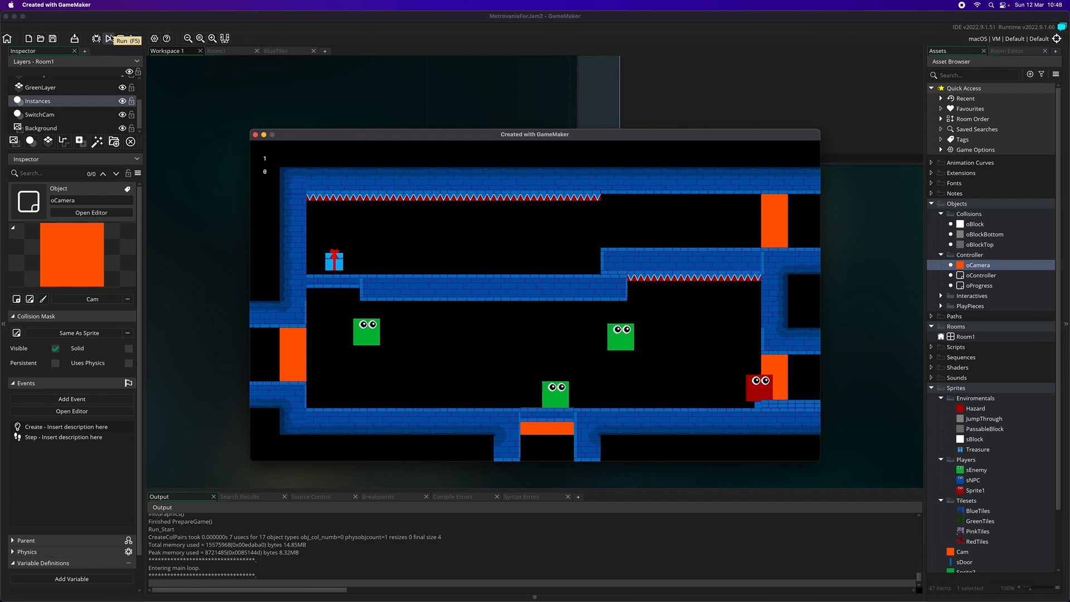
key(Left)
key(space)
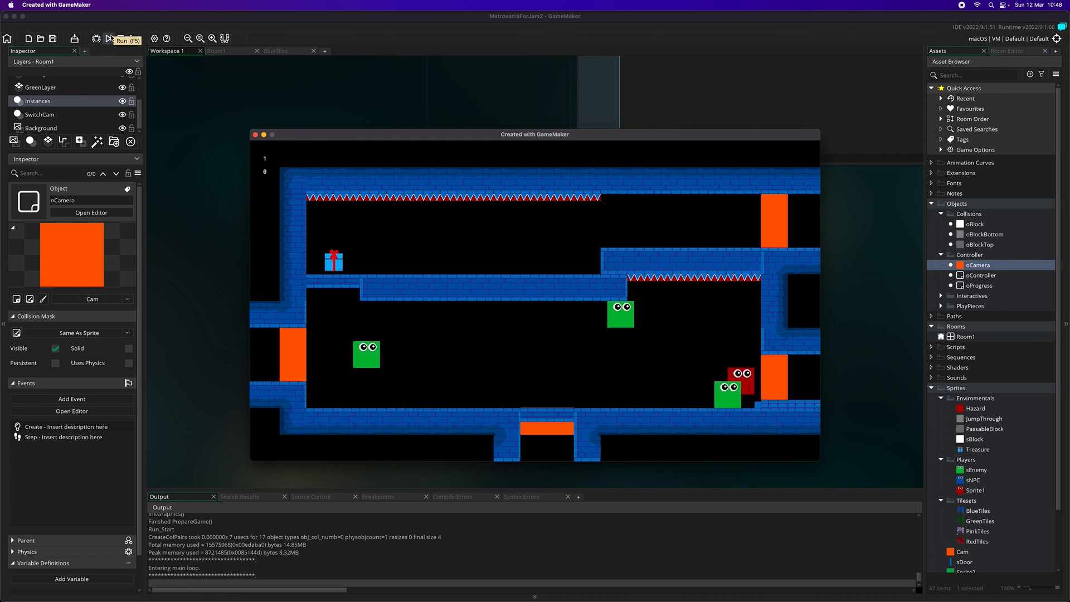
key(Left)
key(space)
key(Right)
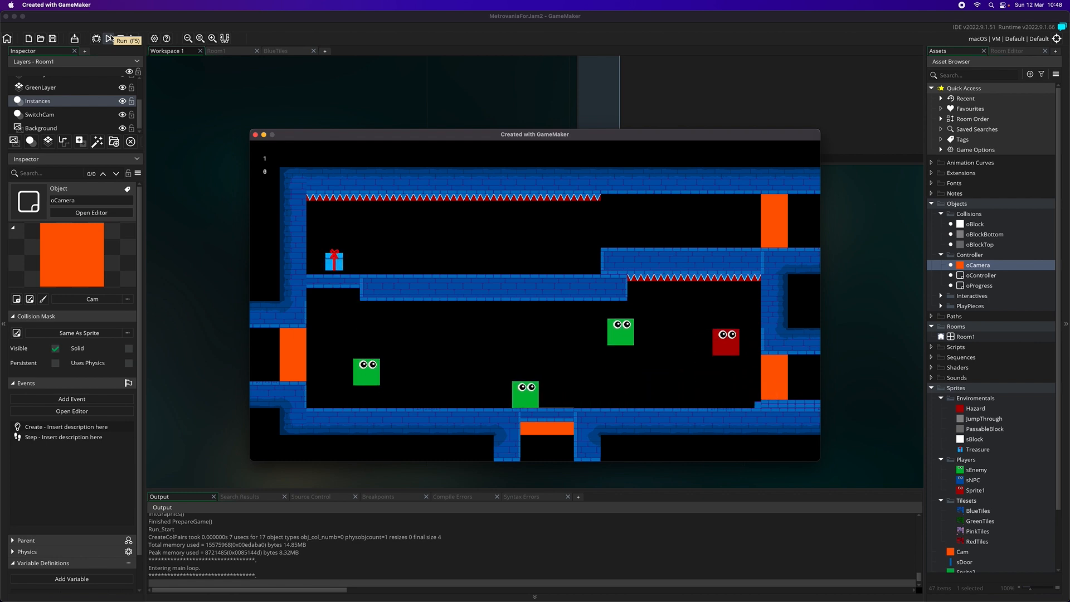
key(Right)
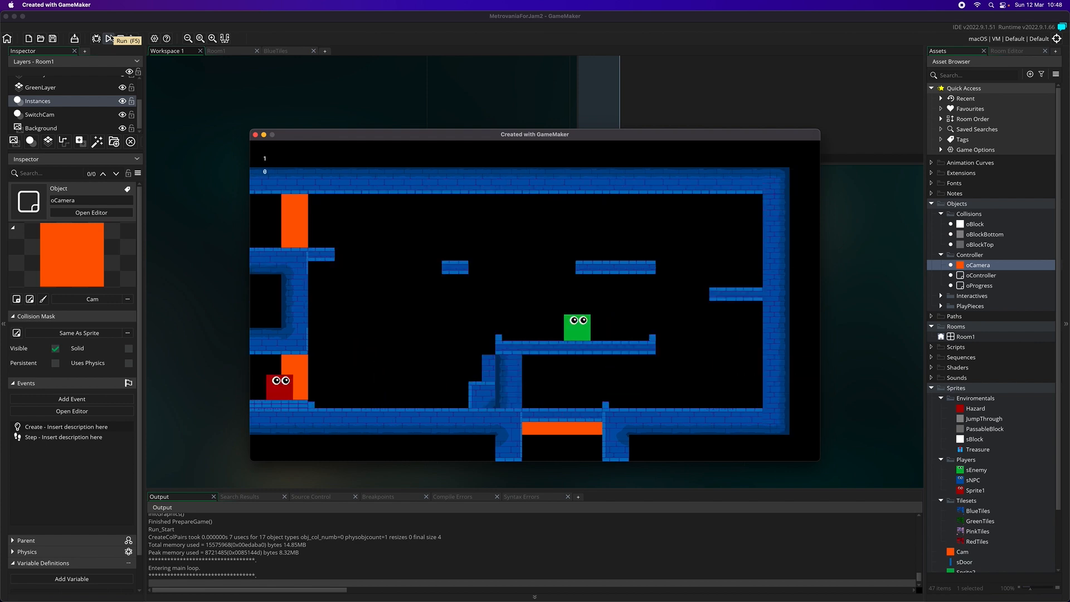
Test climbing the stepped blocks in the rightmost blue room and jumping over the green enemy on the middle platform
key(Right)
key(space)
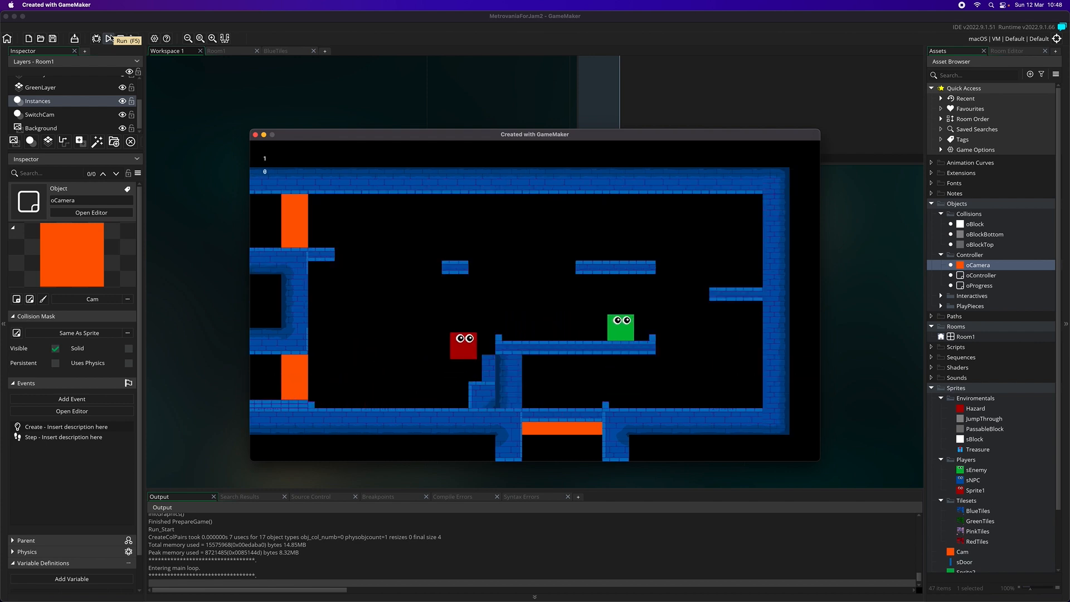
key(space)
key(Right)
key(space)
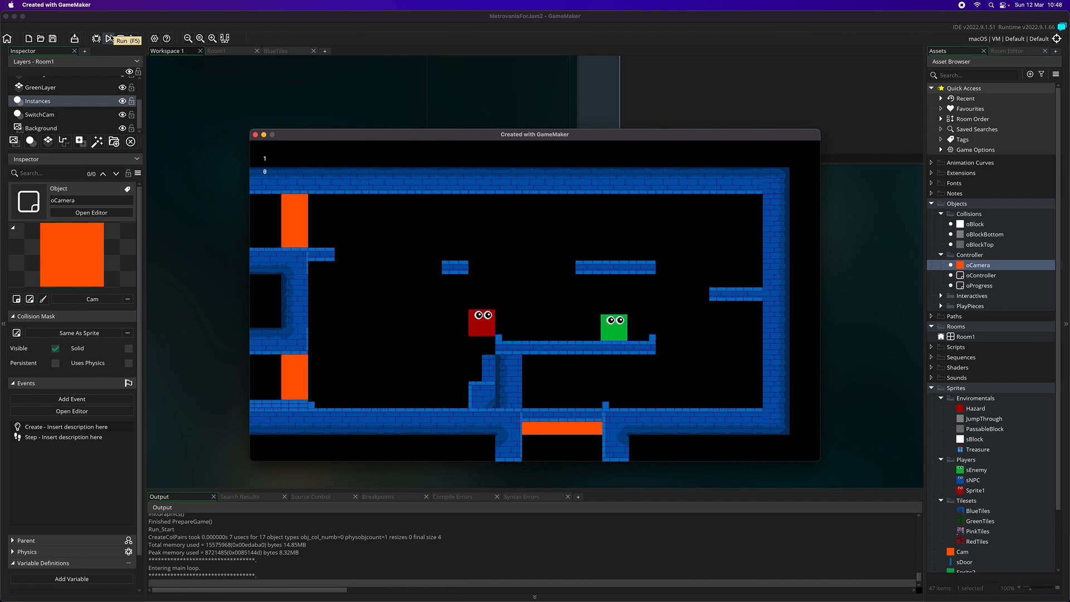
key(Right)
key(space)
key(Right)
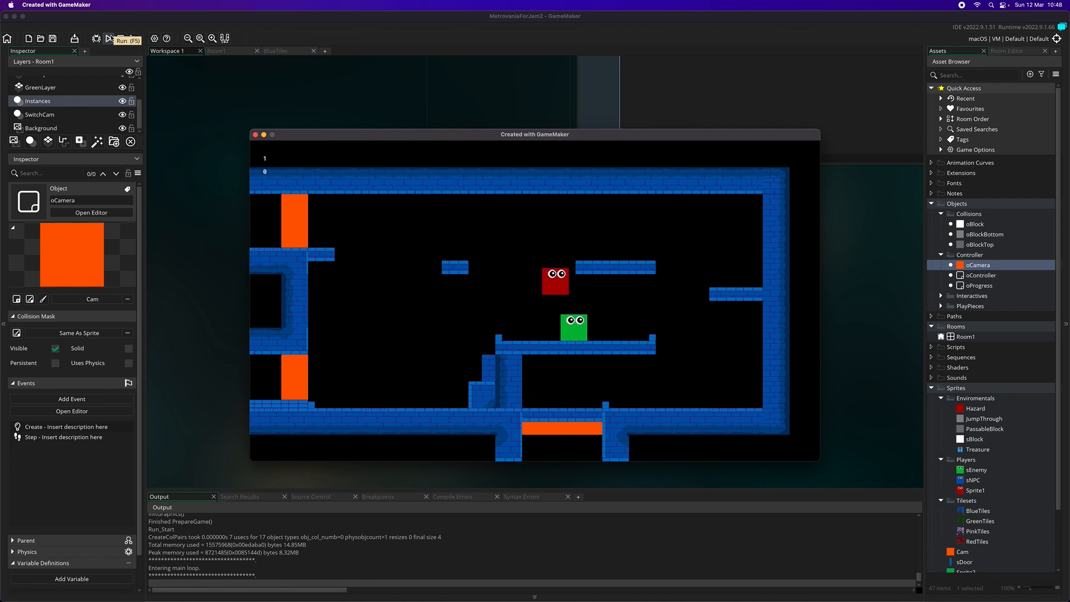
Test jumping the player around the floating upper platforms of the rightmost blue room
key(Right)
key(space)
key(Right)
key(space)
key(Left)
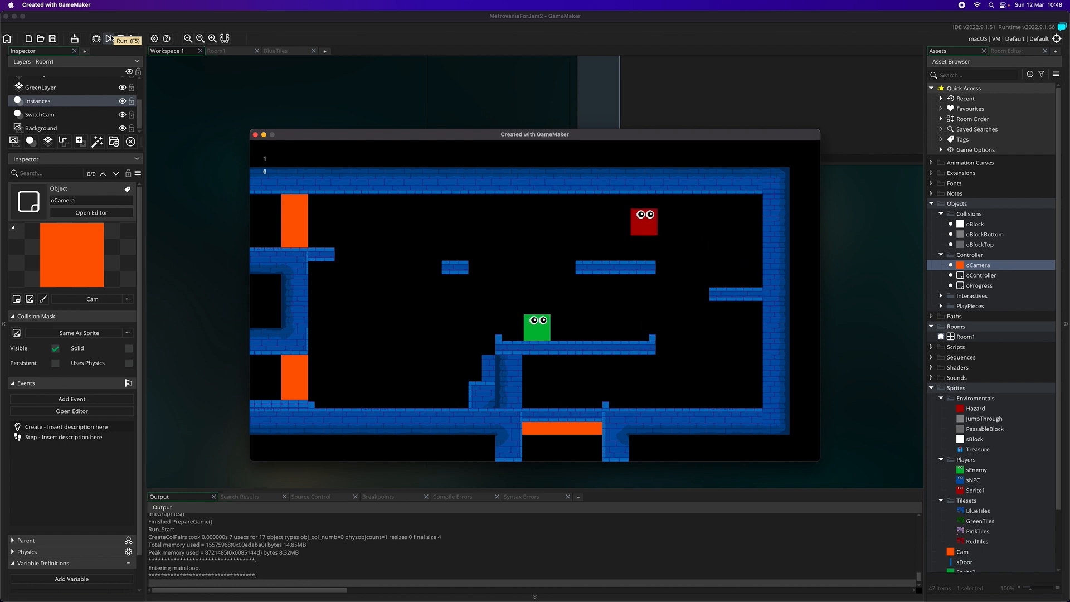
key(space)
key(space)
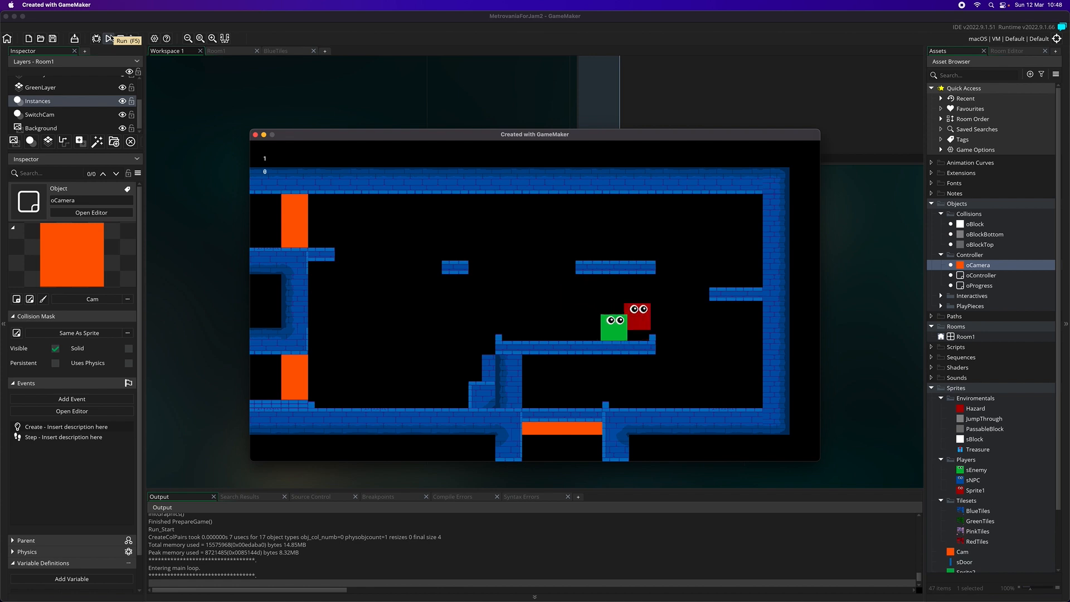
Test dropping off the middle platform to the floor and moving back into the orange floor opening of the blue room
key(Right)
key(space)
key(Left)
key(Right)
key(Left)
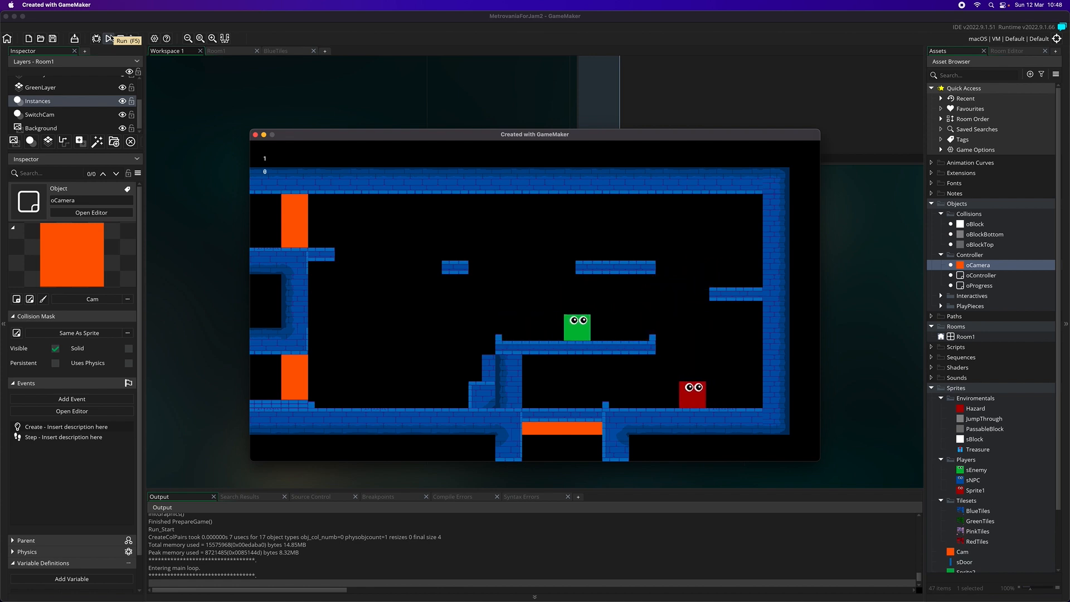
key(space)
key(Left)
key(Left)
key(space)
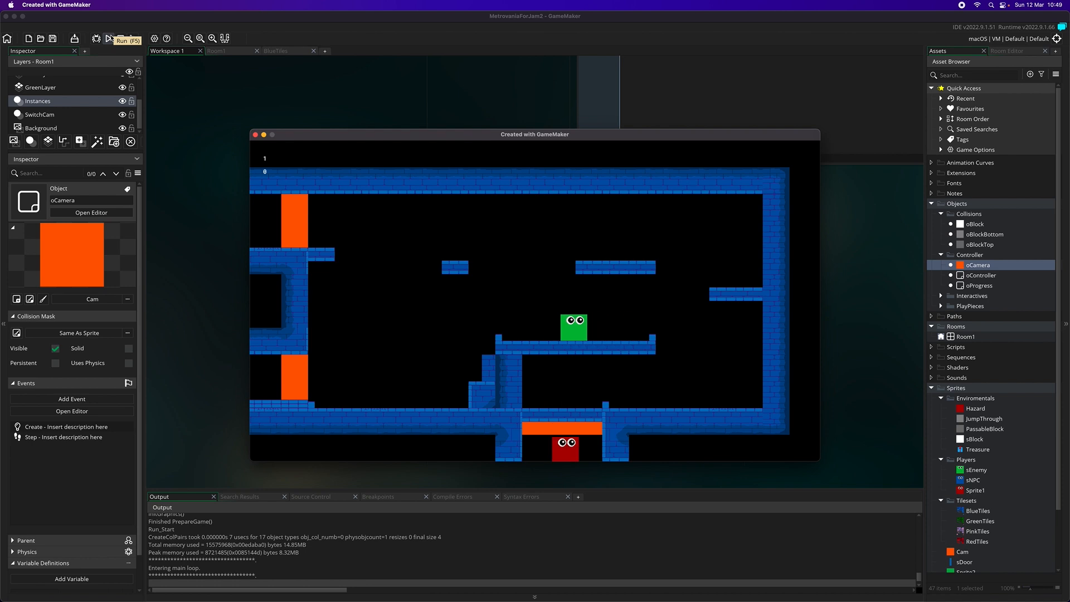
Drop the player into the green room and test moving around the green enemy on the upper platform
key(Down)
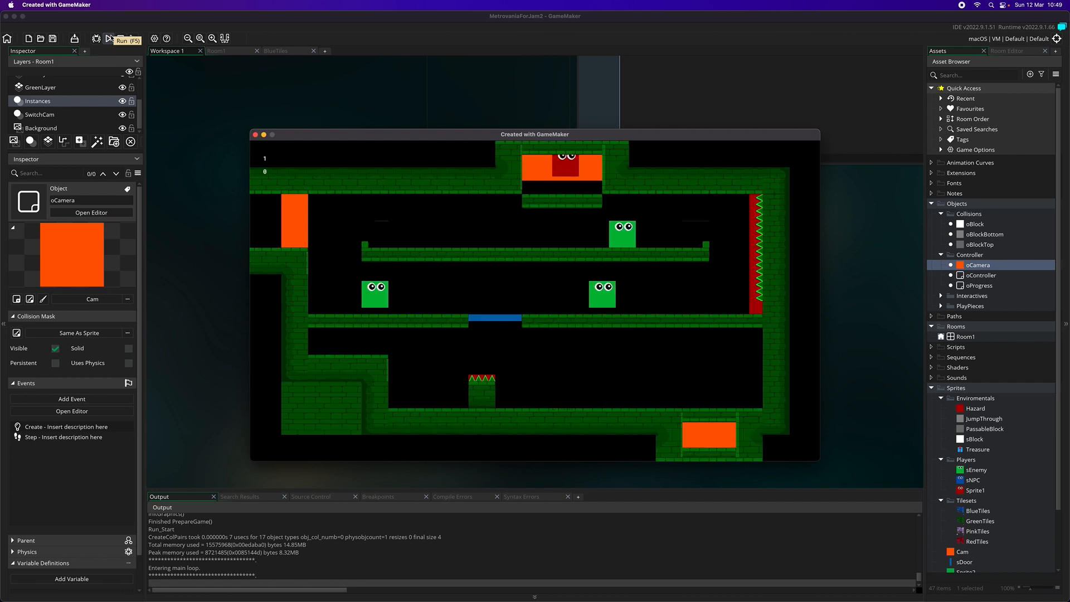
key(Down)
key(Right)
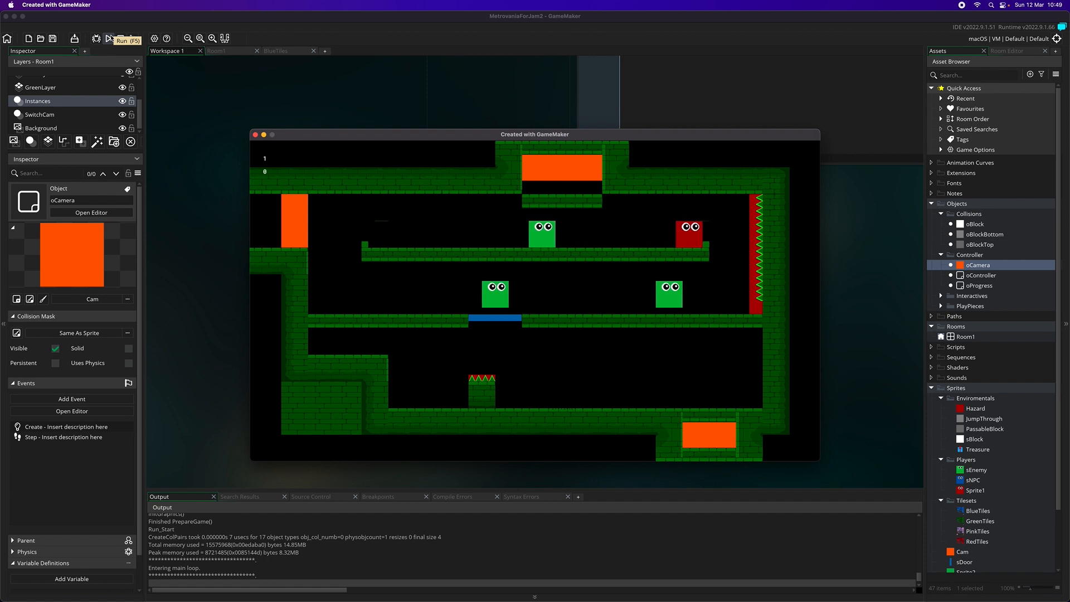
key(space)
key(Right)
key(Left)
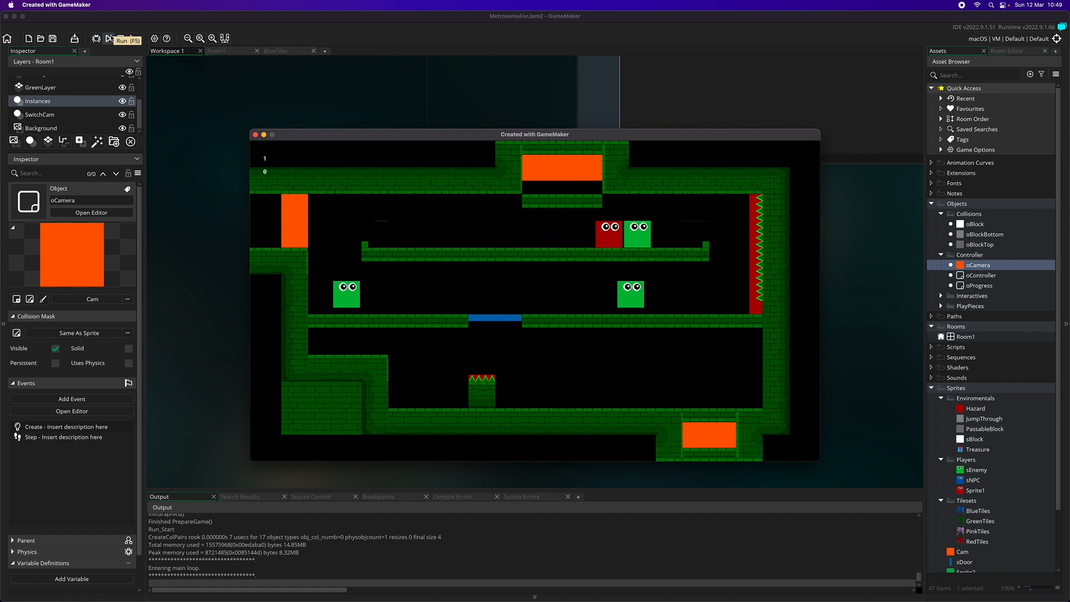
Test jumping from the green room's upper platform to the left doorway and back onto the platform's left end
key(Left)
key(space)
key(Left)
key(Left)
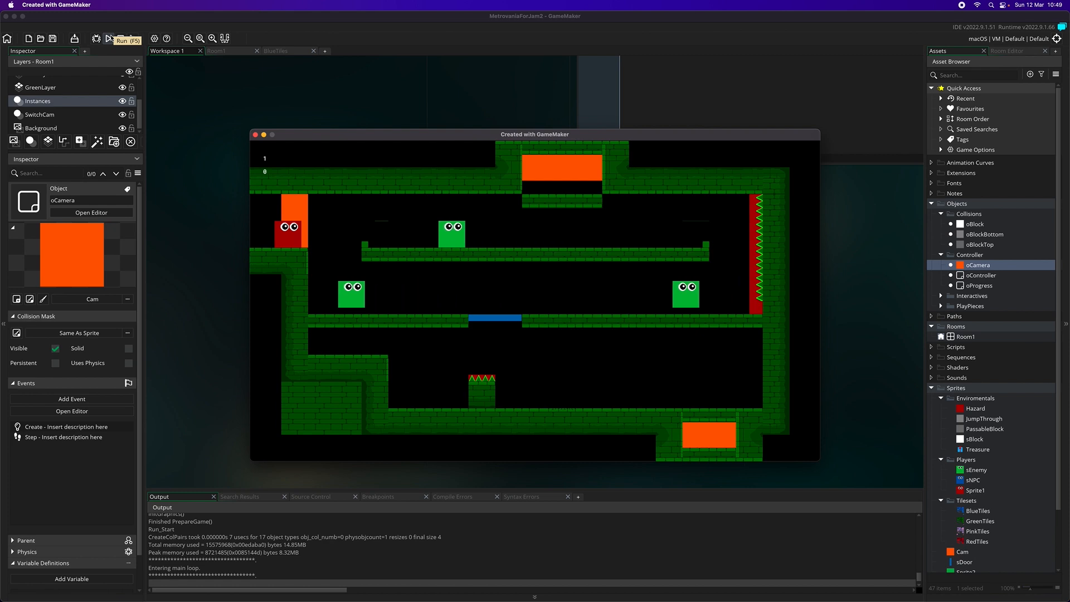
key(Right)
key(space)
key(Right)
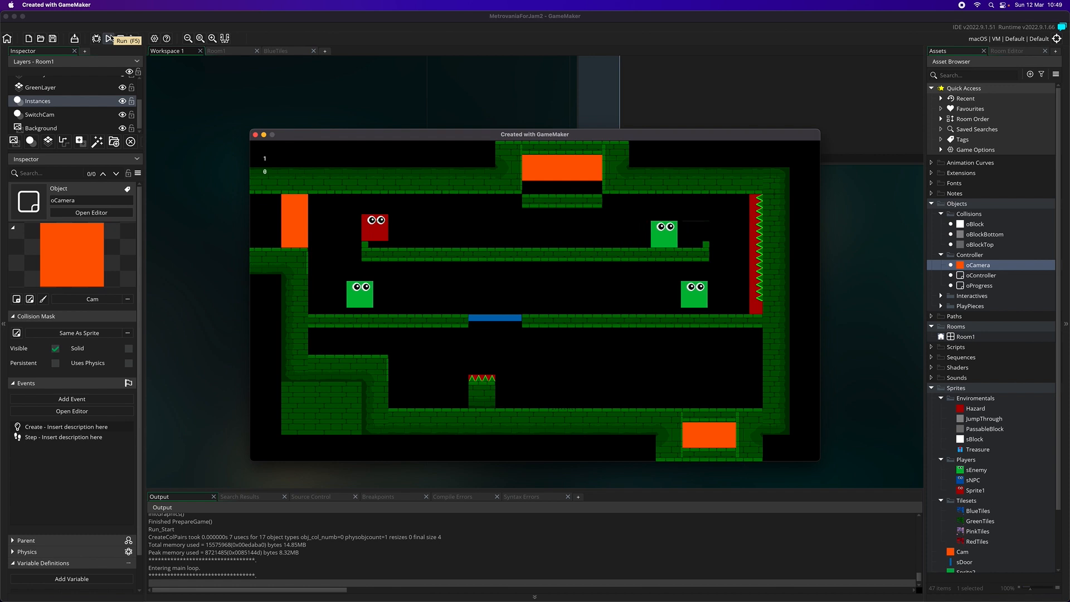
Leave the green room through the left doorway and walk past the treasure to the far end of the ledge
key(Left)
key(space)
key(Left)
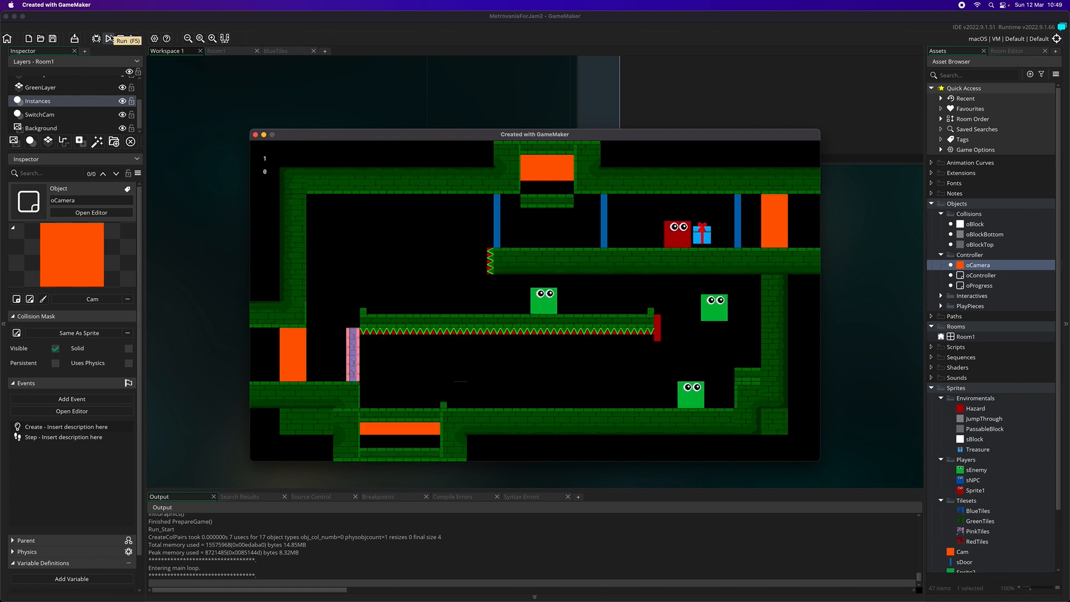
key(Left)
key(Left)
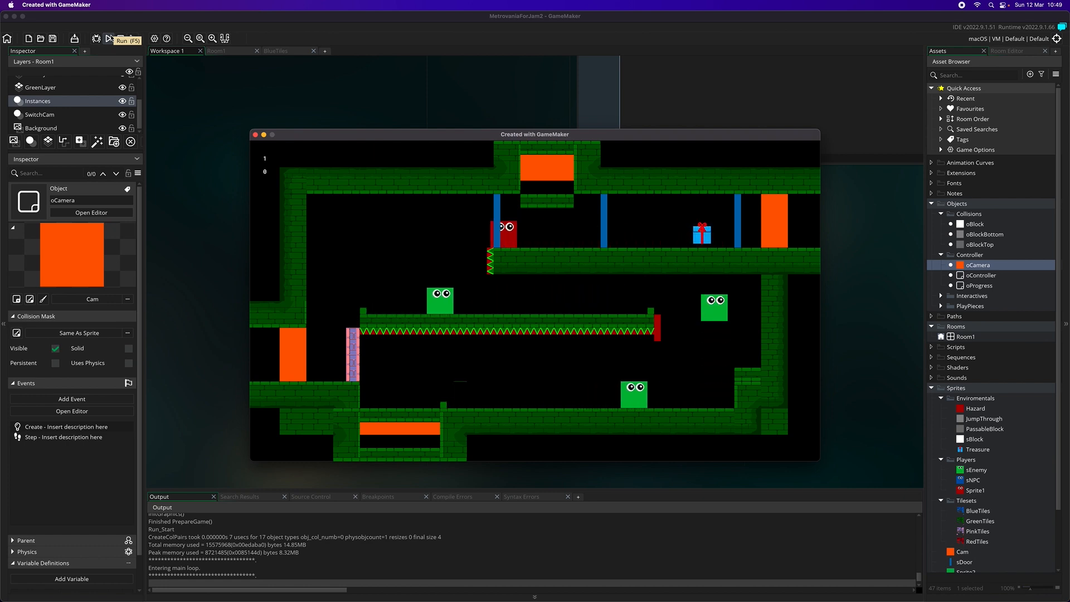
key(Left)
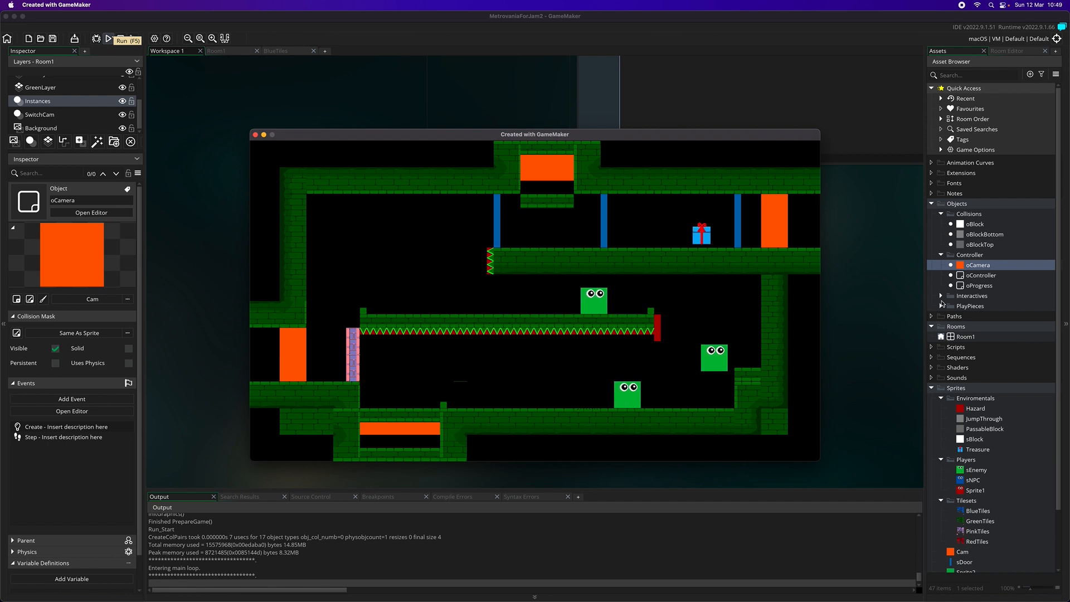
Return to the project and expand the Interactives and PlayPieces object folders to show their objects
click(941, 299)
click(941, 357)
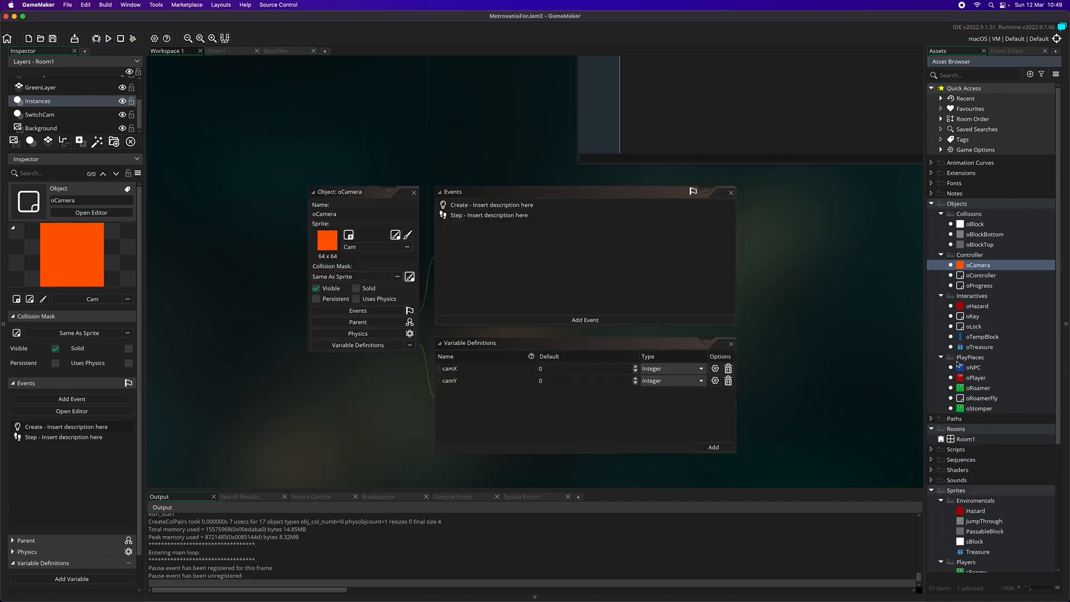
scroll(995, 290, down, 6)
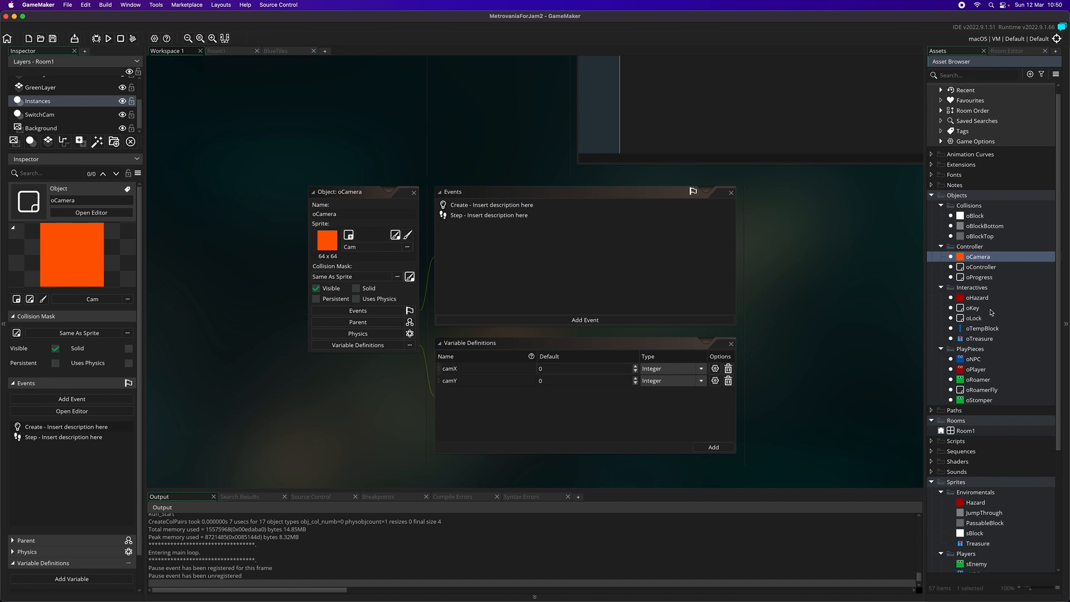
Open the GreenSet tile set and Room1 for viewing, and bring the project's asset list back into view
double_click(959, 536)
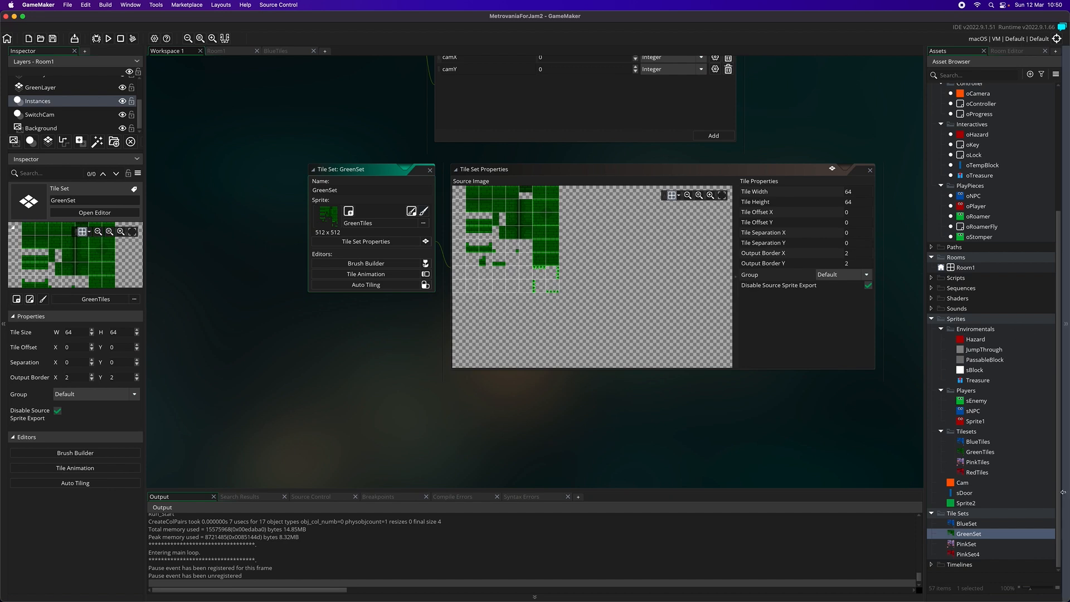
double_click(966, 267)
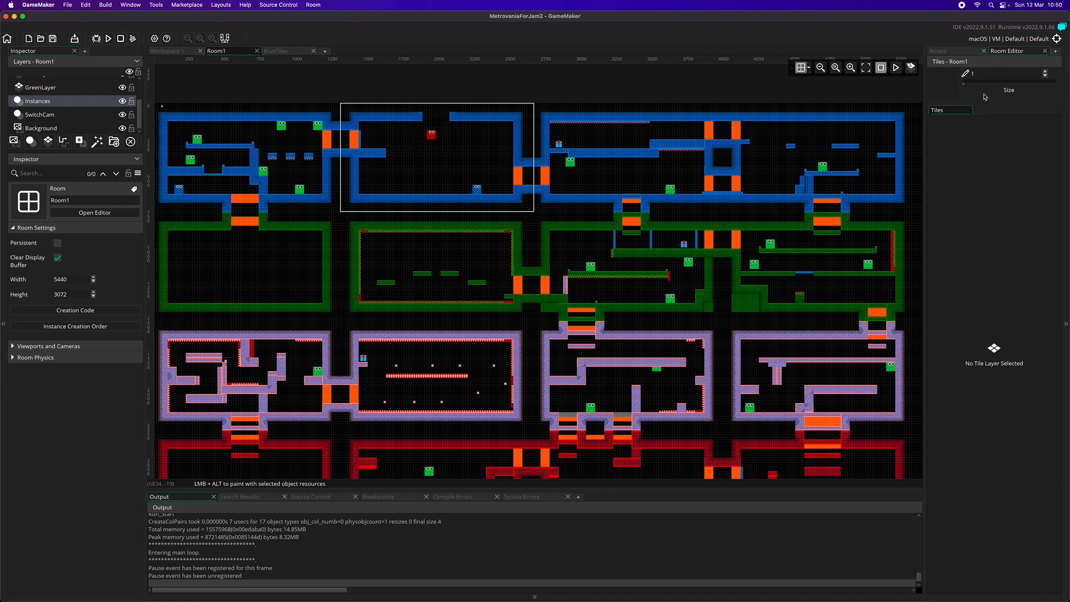
click(960, 54)
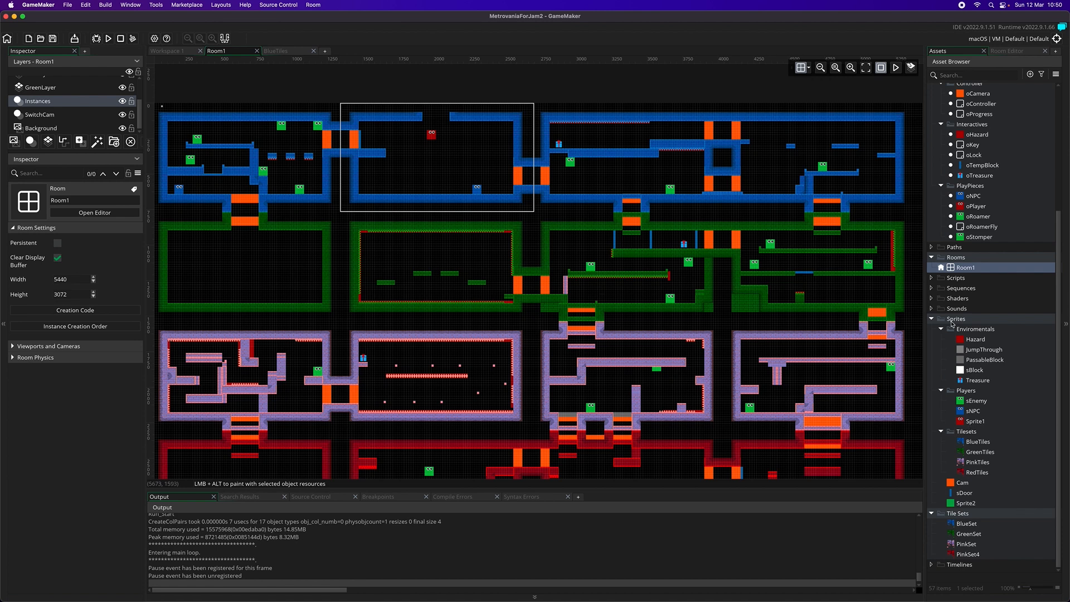
Open the GreenTiles sprite for image editing
double_click(980, 453)
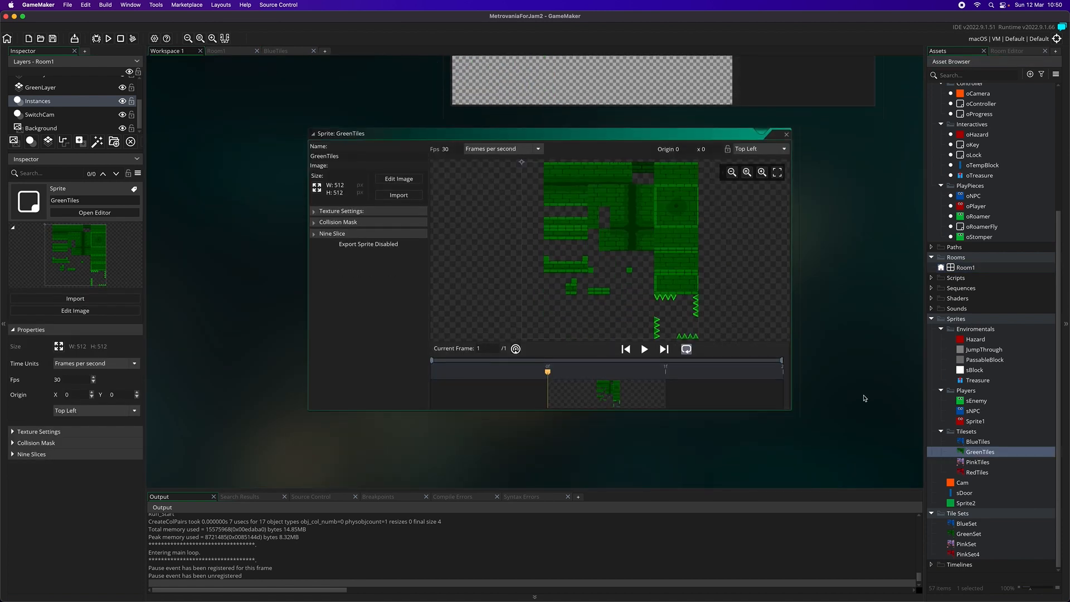
click(388, 184)
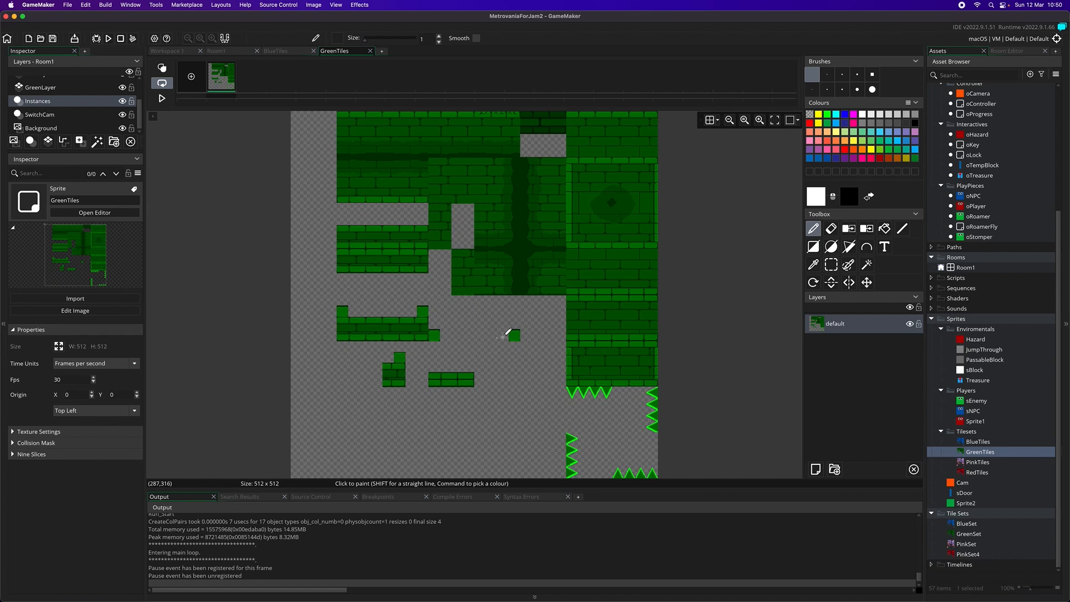
scroll(517, 327, down, 2)
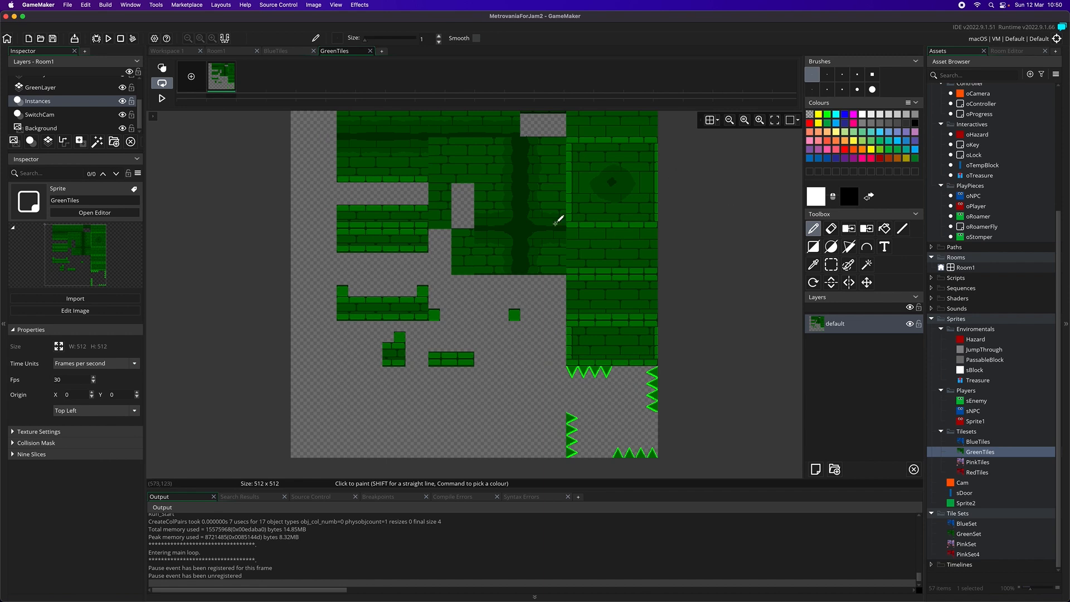
Show the 64 by 64 grid over the GreenTiles image around the large dark brick block's bottom edge
click(759, 121)
click(759, 121)
click(759, 121)
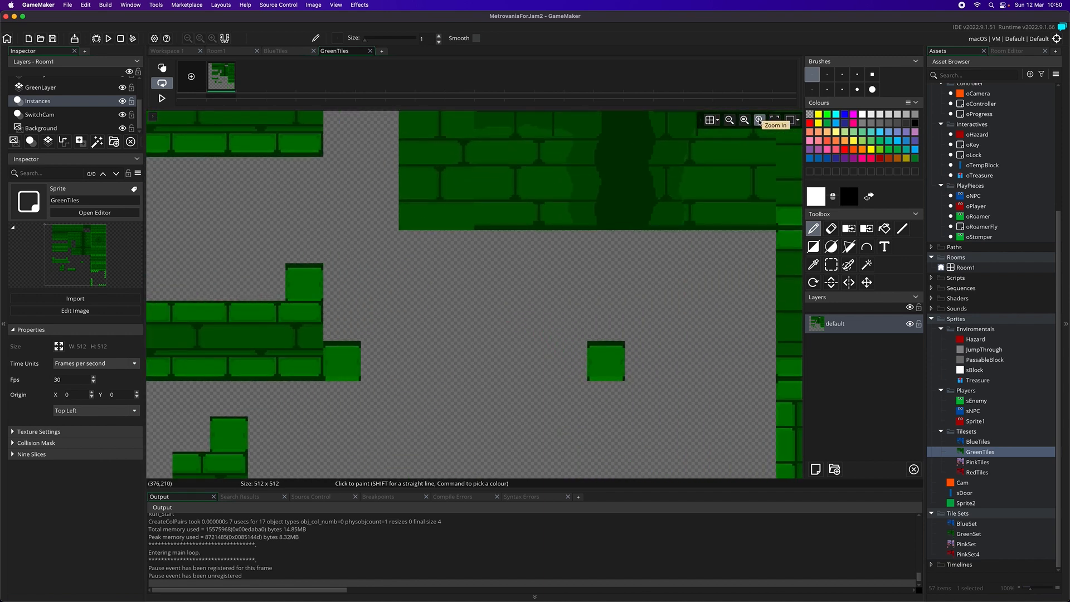
click(759, 120)
scroll(541, 267, up, 2)
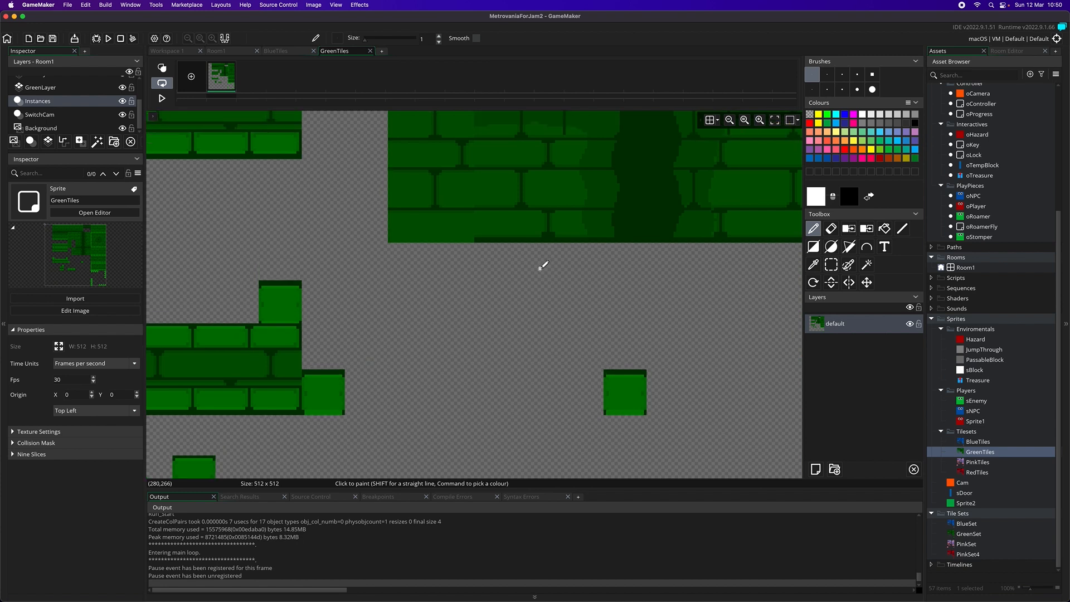
scroll(500, 286, up, 8)
scroll(500, 287, down, 2)
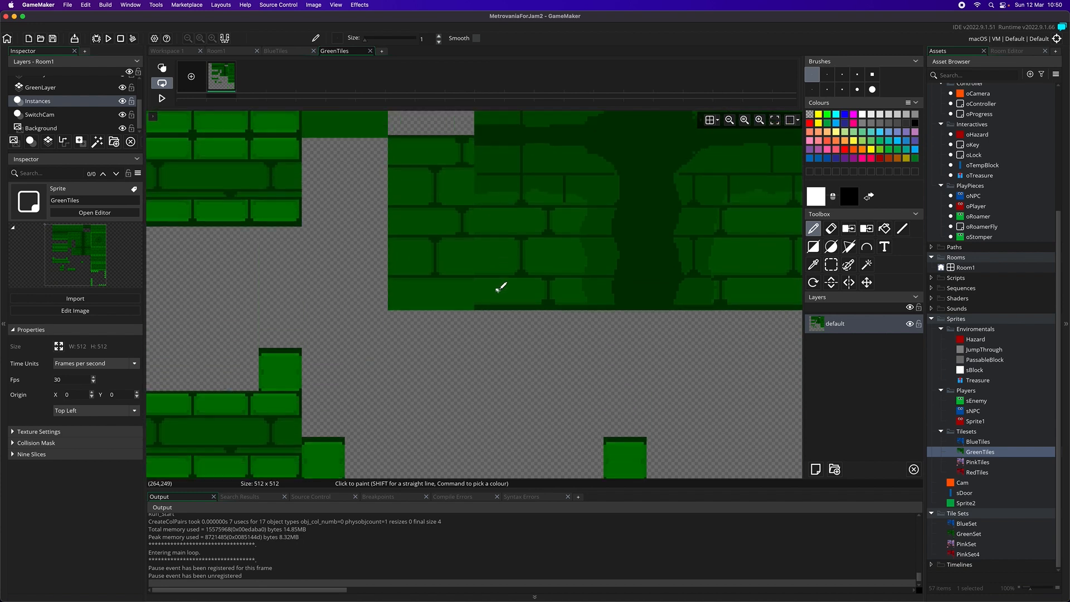
scroll(500, 287, down, 4)
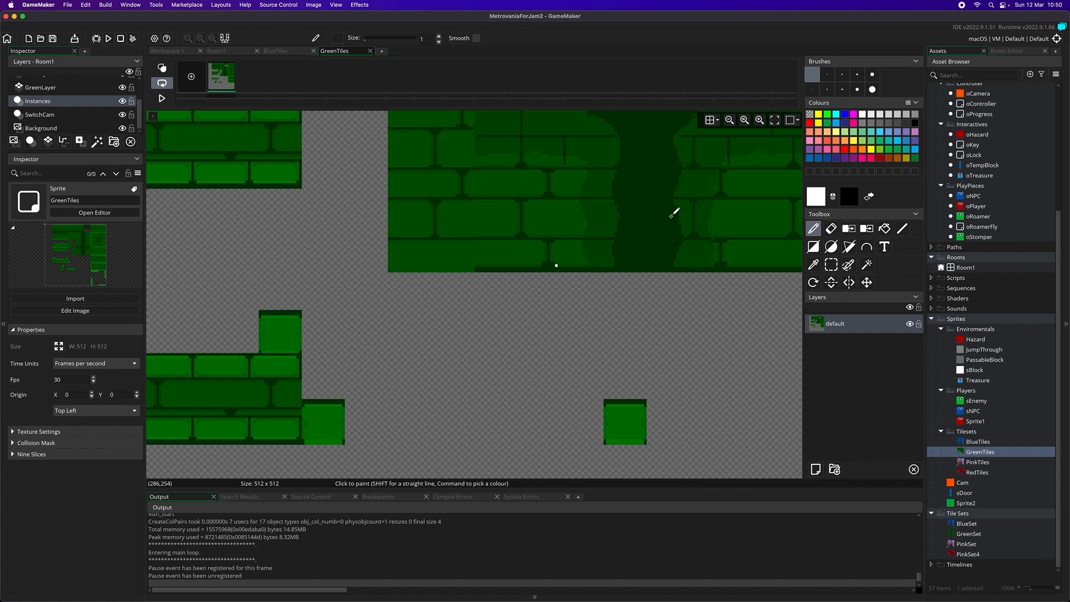
click(717, 124)
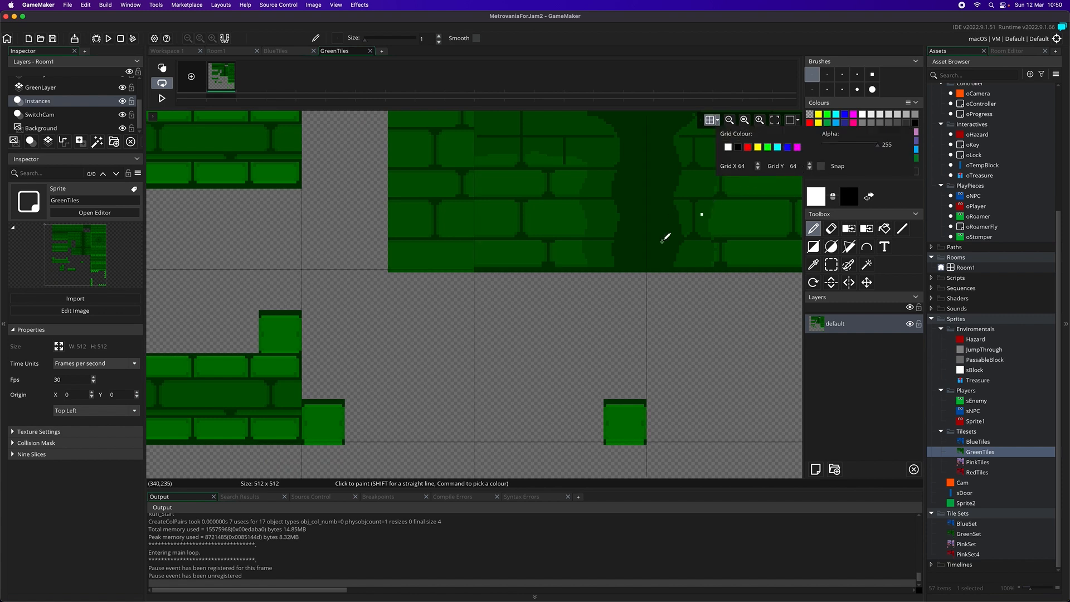
scroll(681, 273, right, 7)
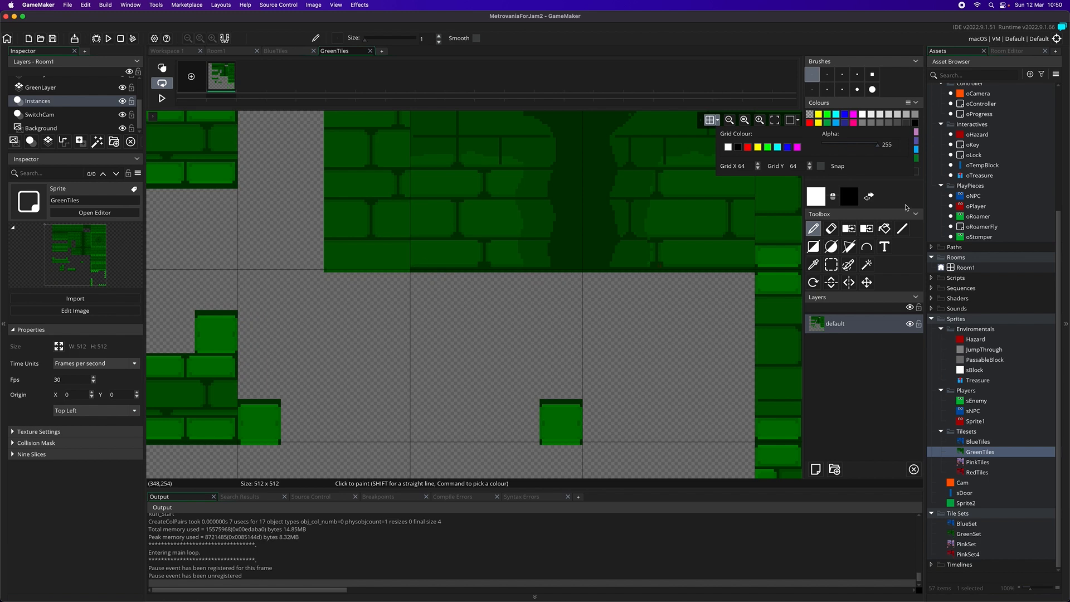
Erase the pixels overhanging the grid line beneath the right part of the large green brick block, undoing the stray erasing
click(903, 229)
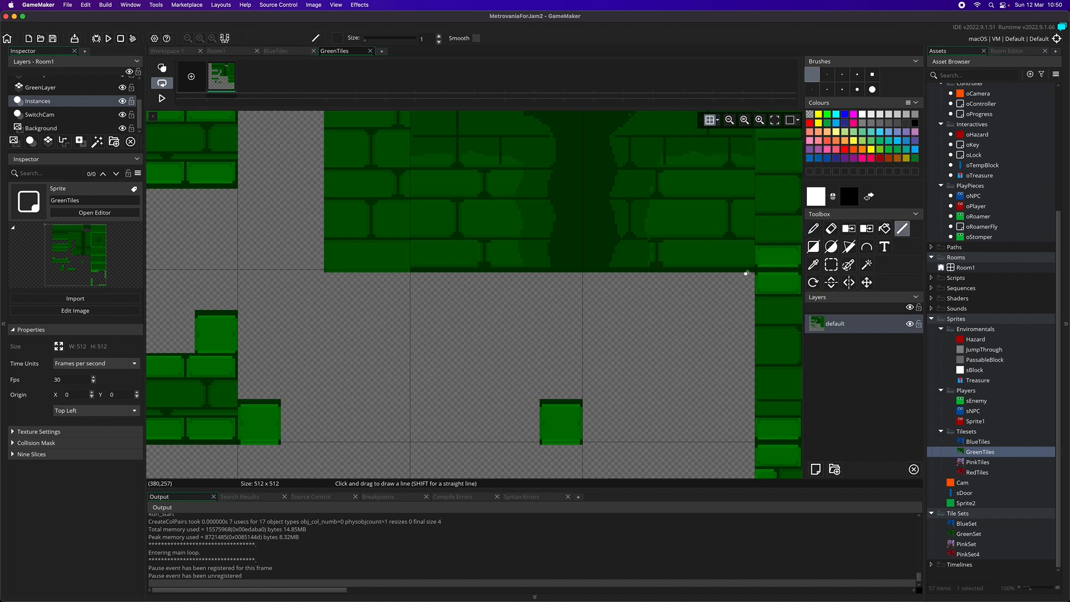
click(833, 228)
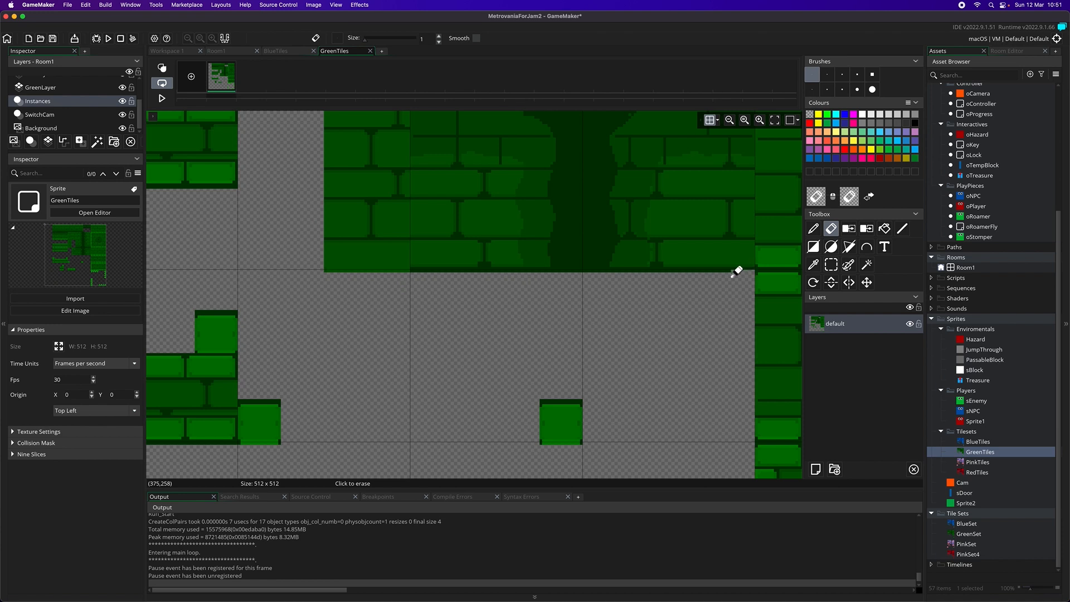
key(d)
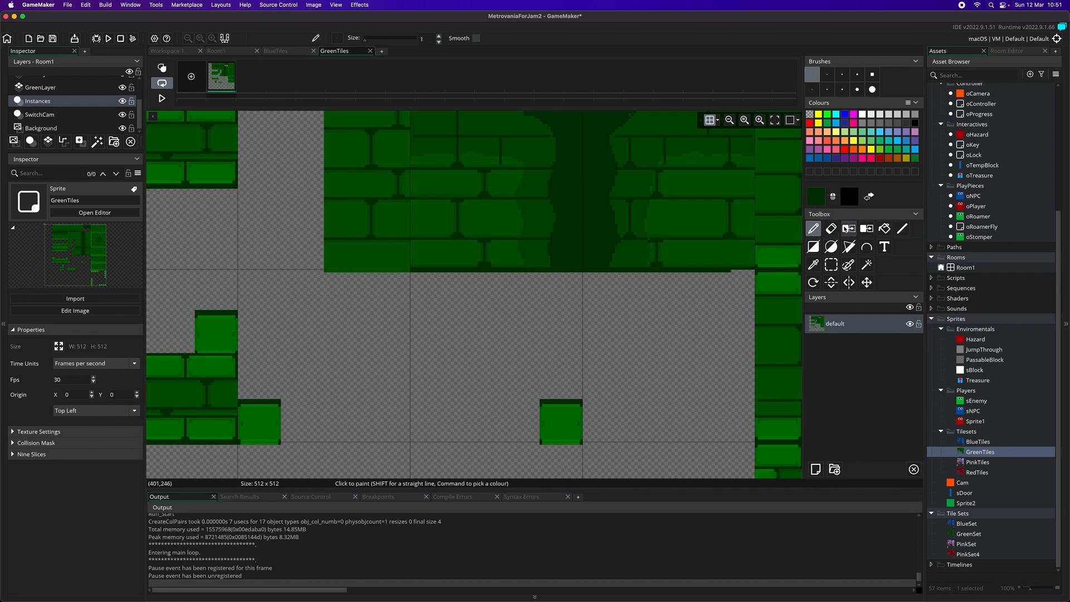
click(824, 230)
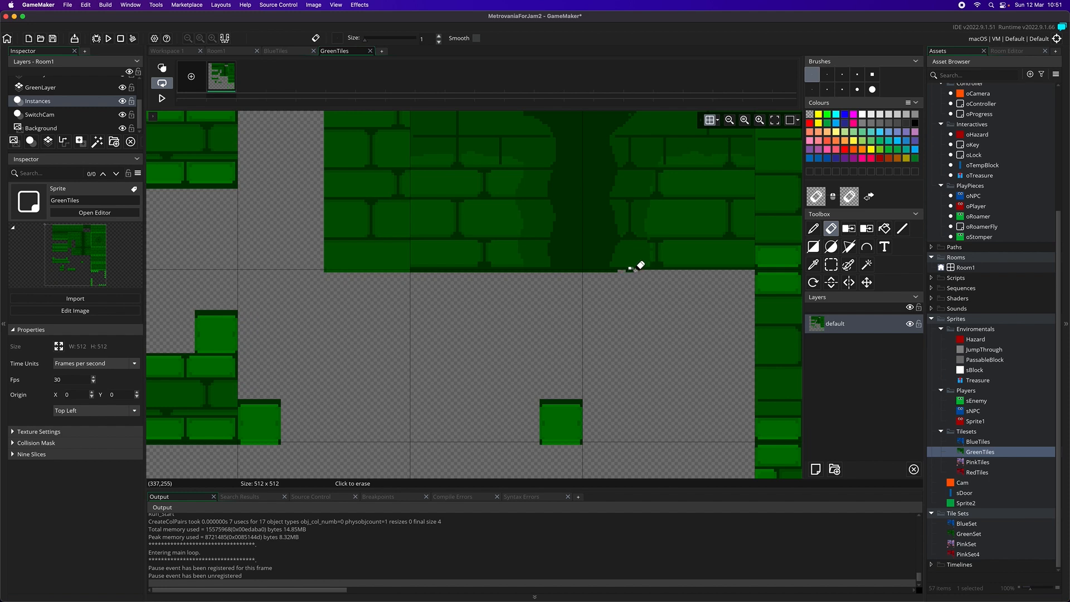
key(super+z)
Erase the remaining overhanging pixel row along the green brick block's bottom edge and undo the stray strokes
click(759, 120)
mouse_move(669, 262)
mouse_down()
mouse_move(276, 263)
mouse_move(290, 260)
mouse_up()
key(super+z)
key(super+z)
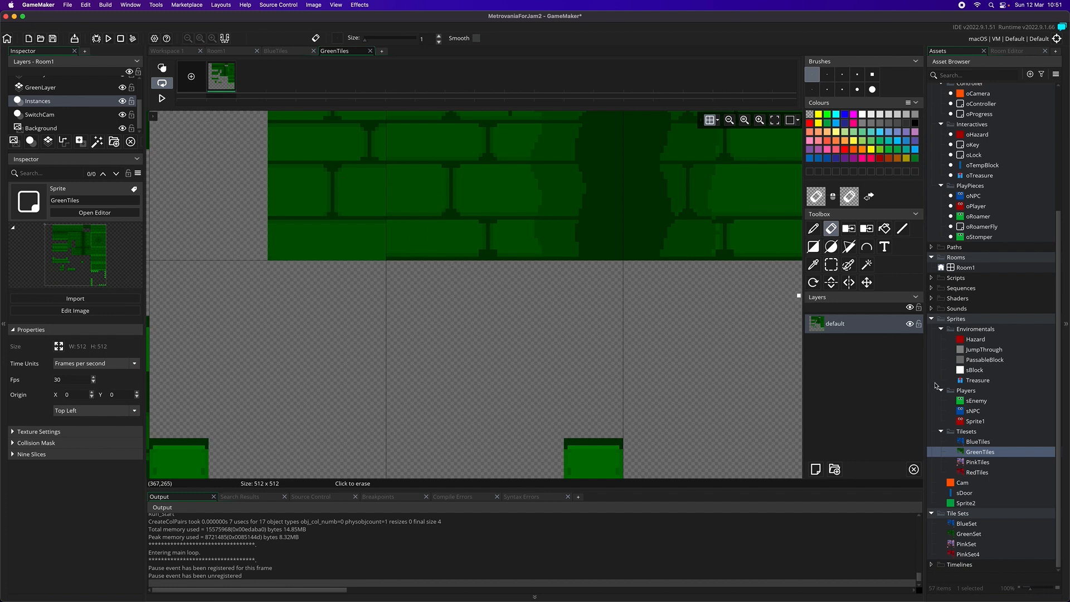
Open the RedTiles sprite for image editing and show the grid over it
double_click(977, 472)
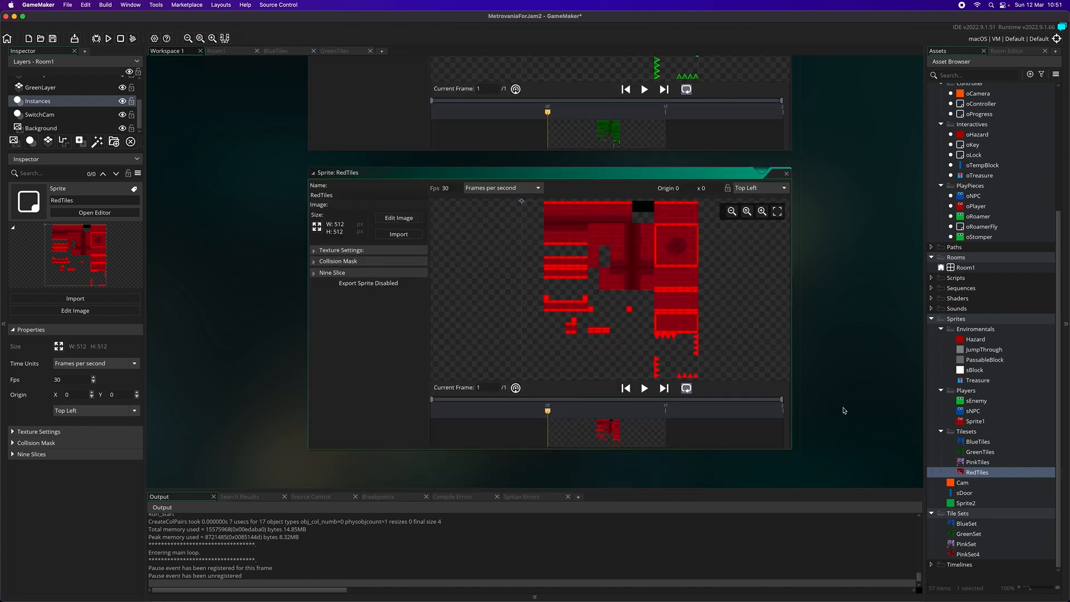
click(413, 179)
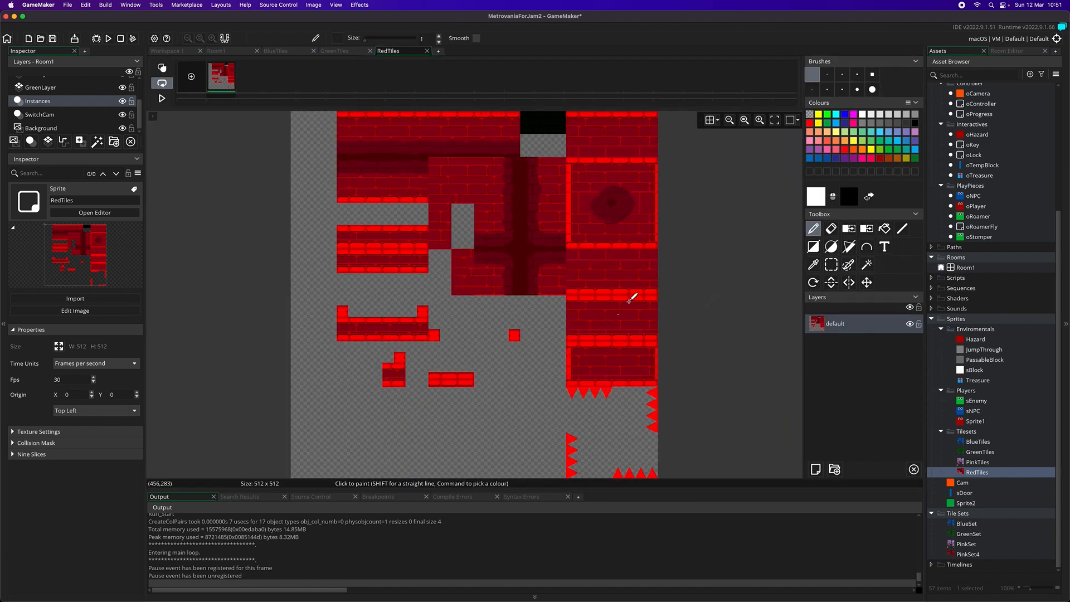
click(709, 120)
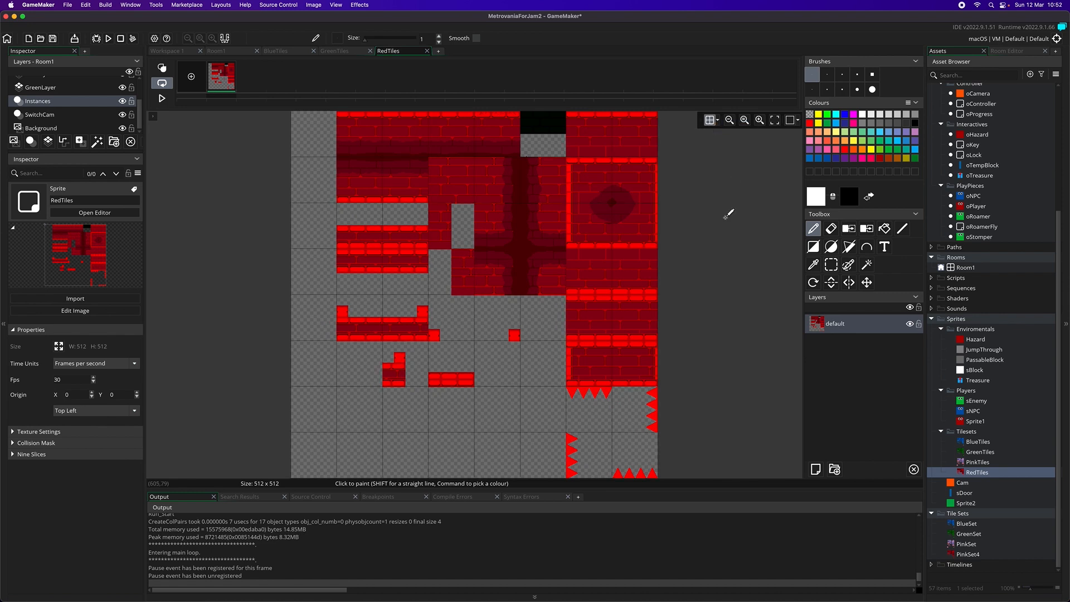
Erase the pixel row overhanging the grid line beneath the large dark brick block in RedTiles
click(759, 120)
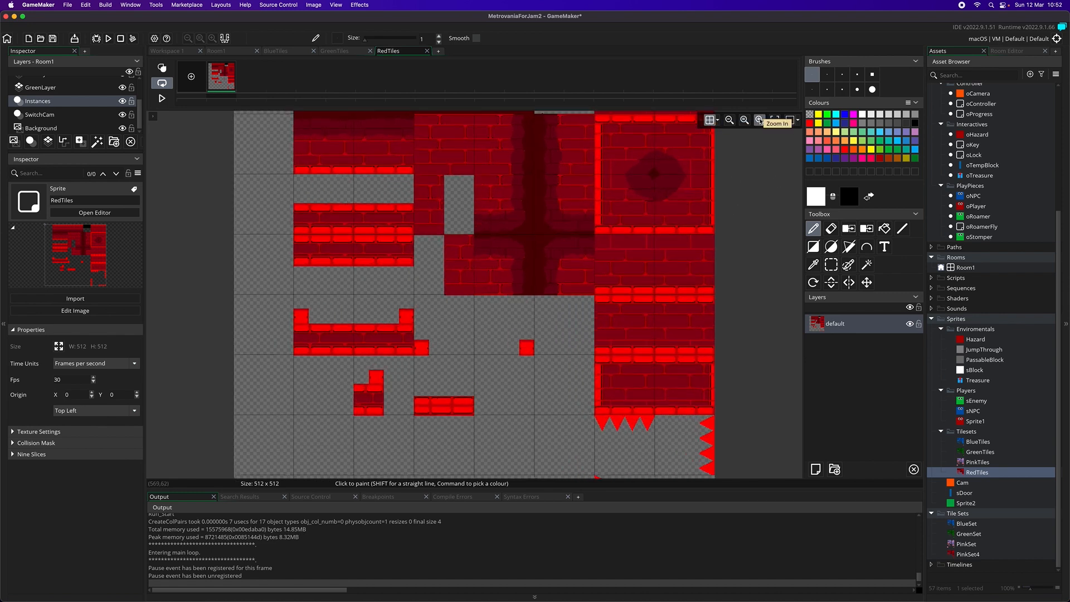
click(759, 120)
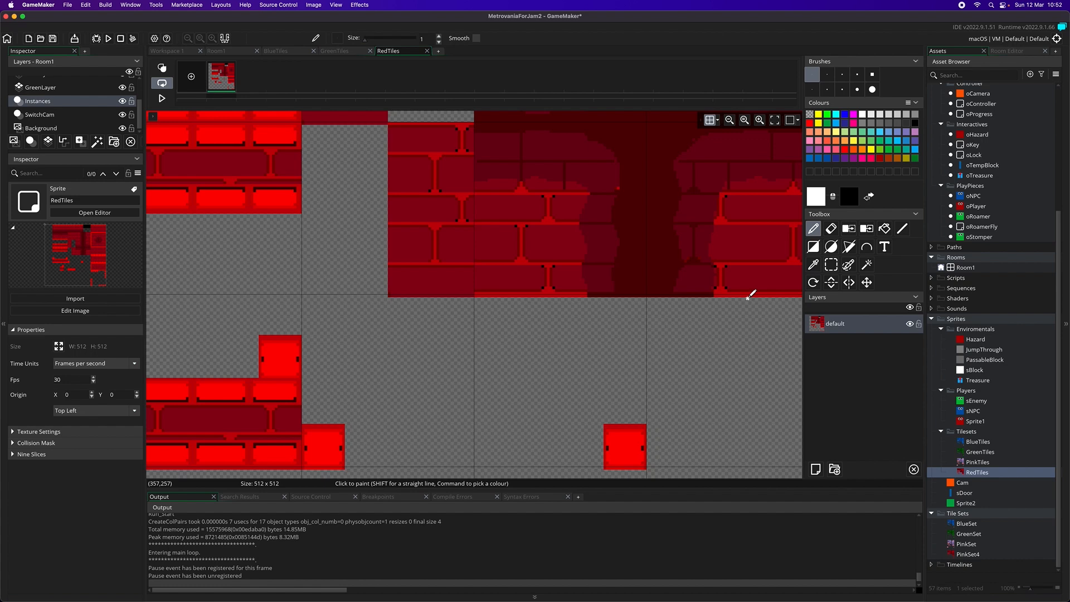
scroll(750, 294, right, 5)
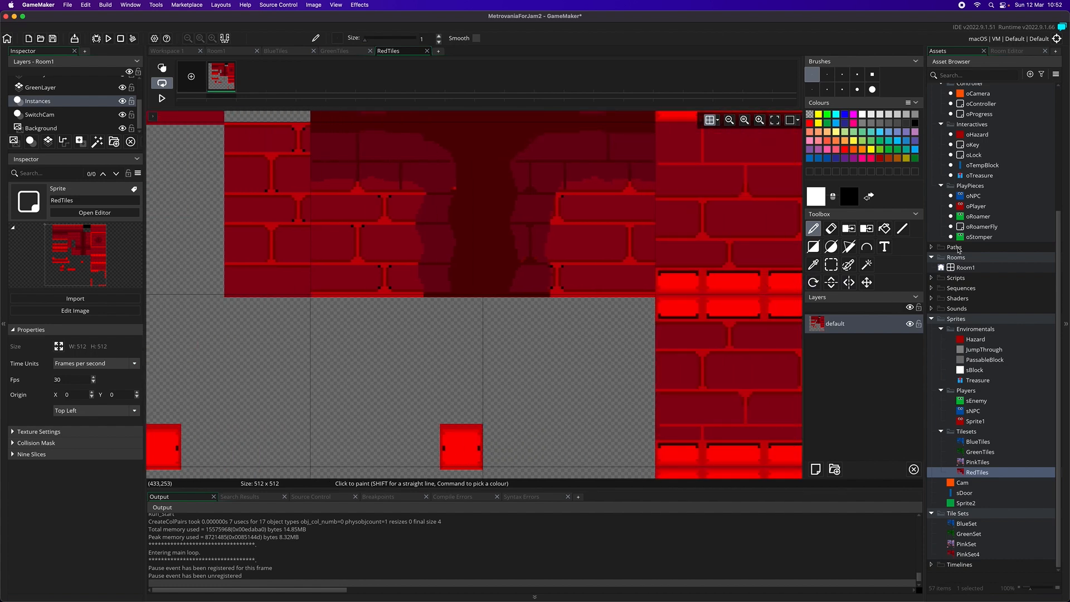
click(831, 229)
scroll(688, 298, up, 1)
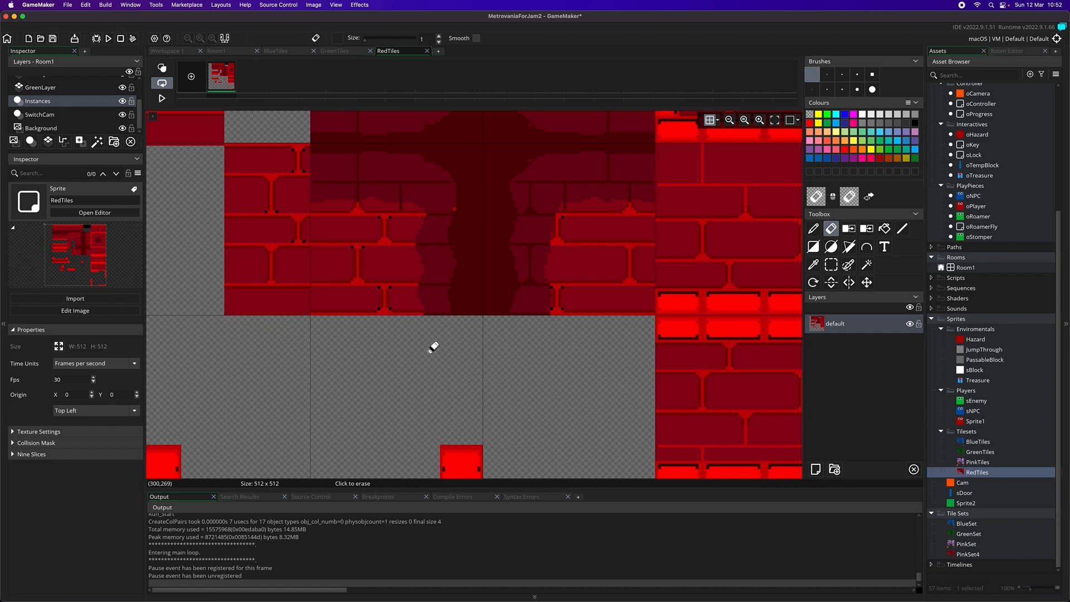
Erase the overhanging pixels beneath the two small square red blocks so they end at the grid line
scroll(437, 334, down, 3)
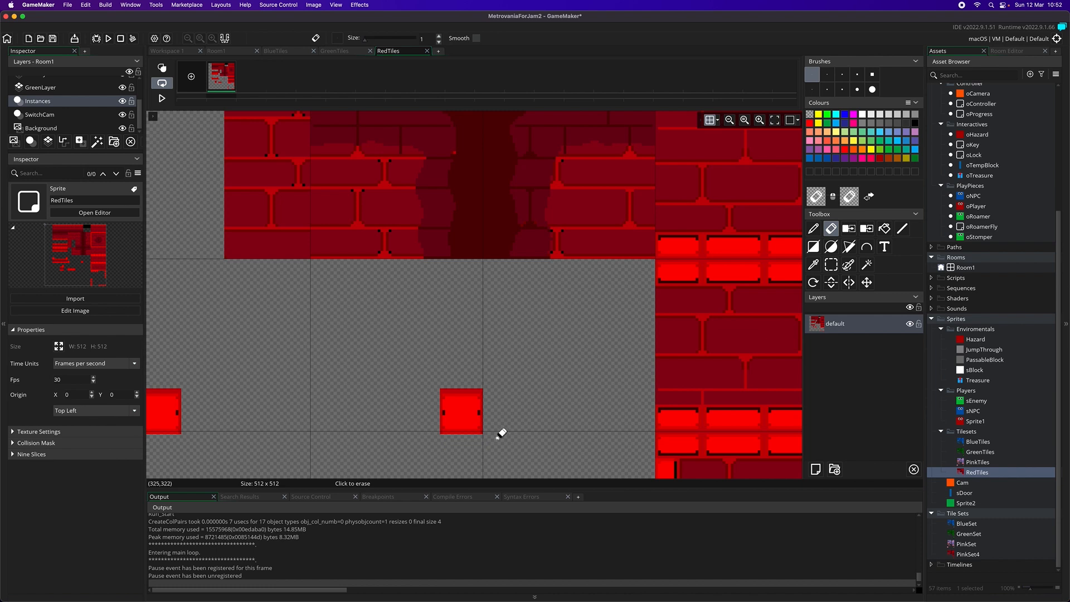
scroll(502, 433, left, 3)
scroll(497, 434, down, 5)
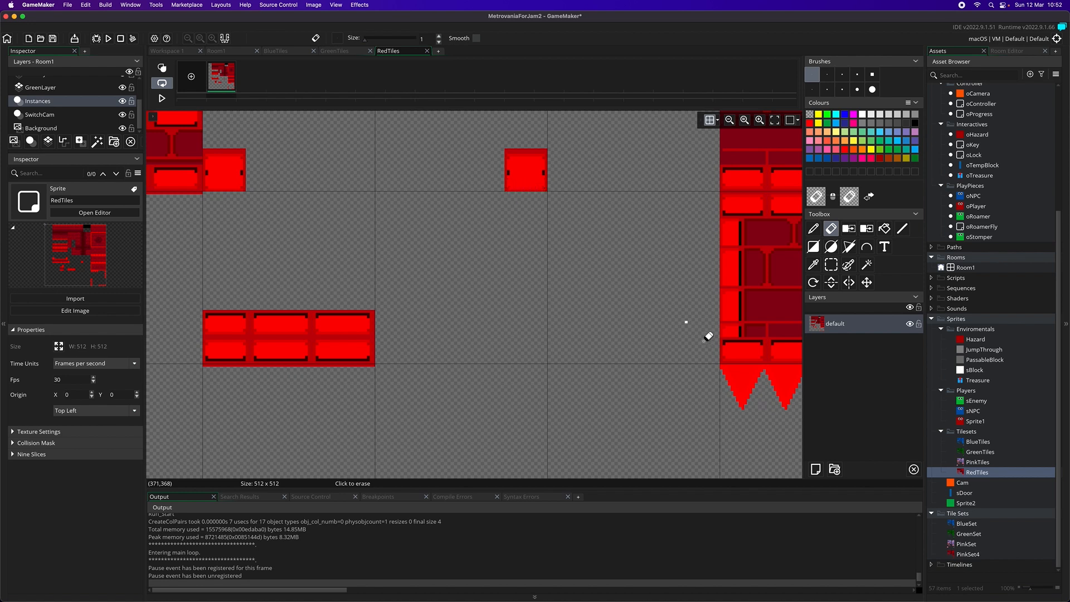
Check the red spike tiles against the grid and erase the overhanging pixels beneath the small L-shaped brick piece
scroll(777, 423, down, 5)
scroll(771, 418, right, 4)
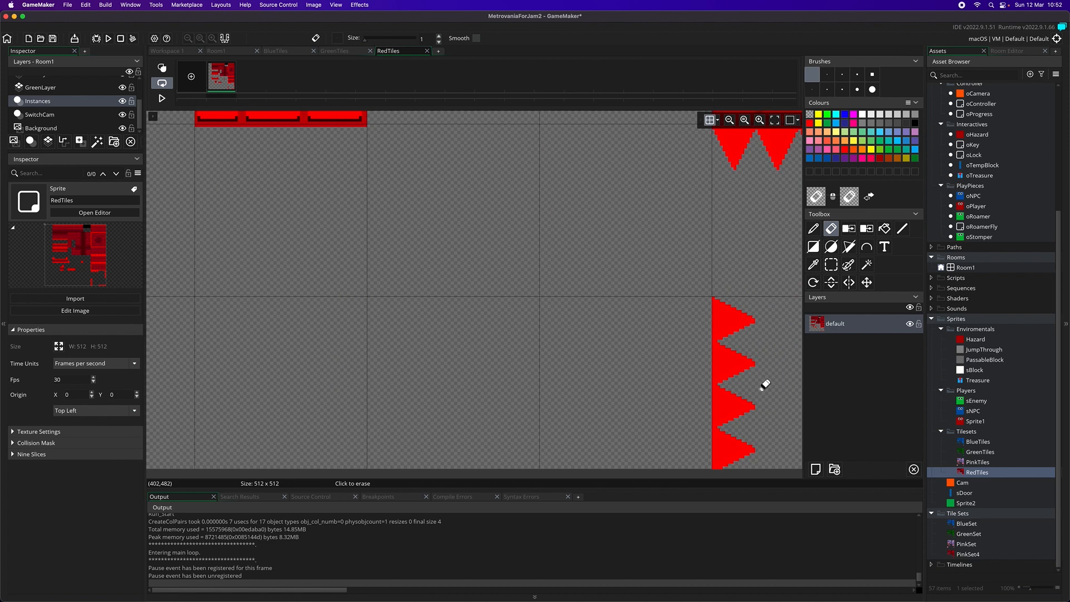
scroll(766, 383, right, 3)
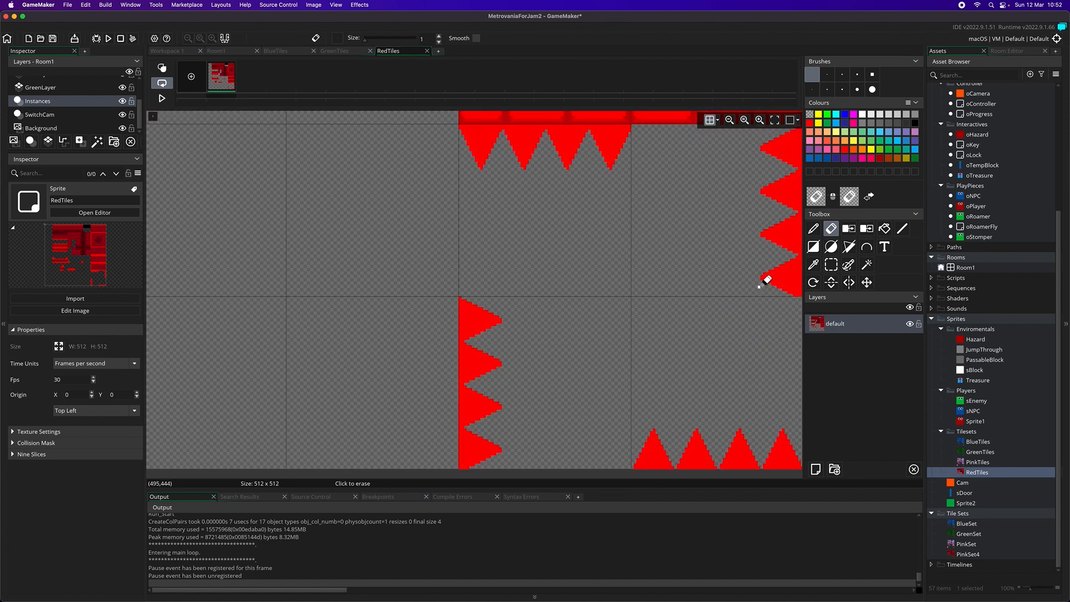
scroll(766, 272, up, 3)
scroll(758, 284, left, 3)
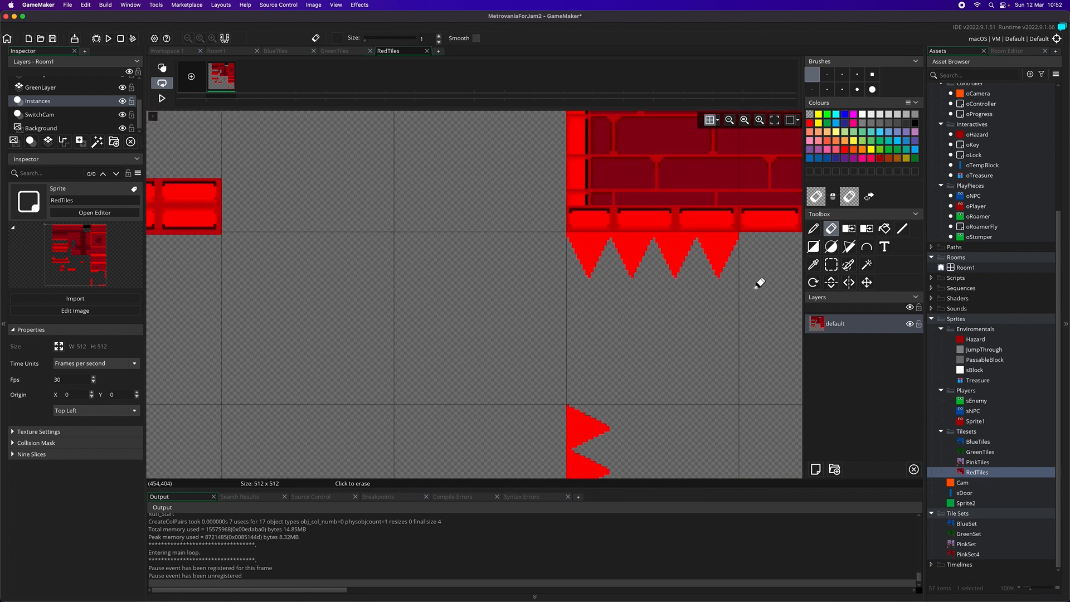
scroll(759, 284, left, 5)
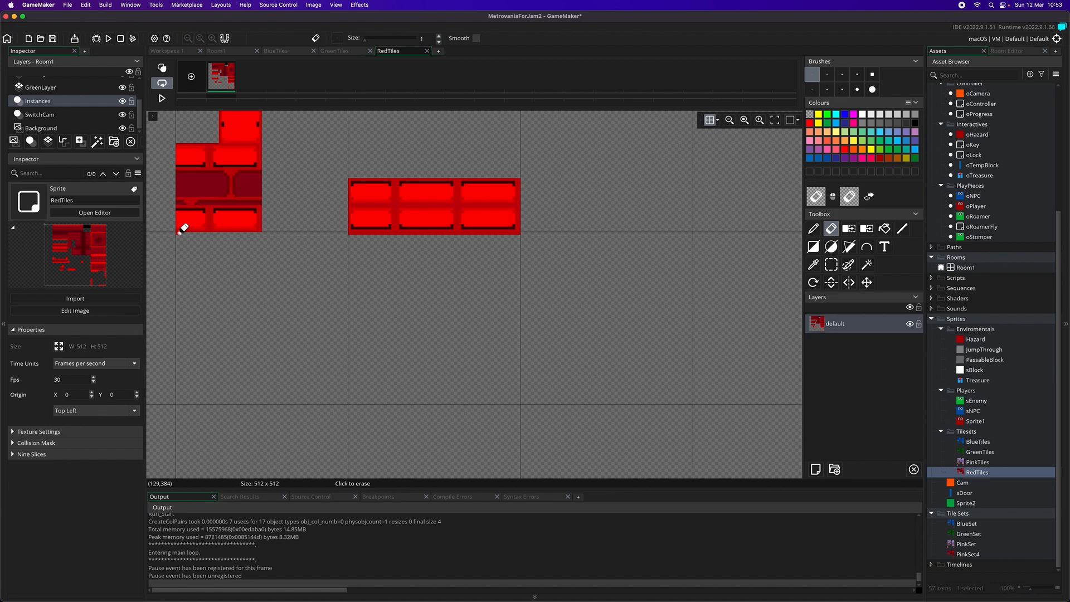
scroll(258, 249, left, 5)
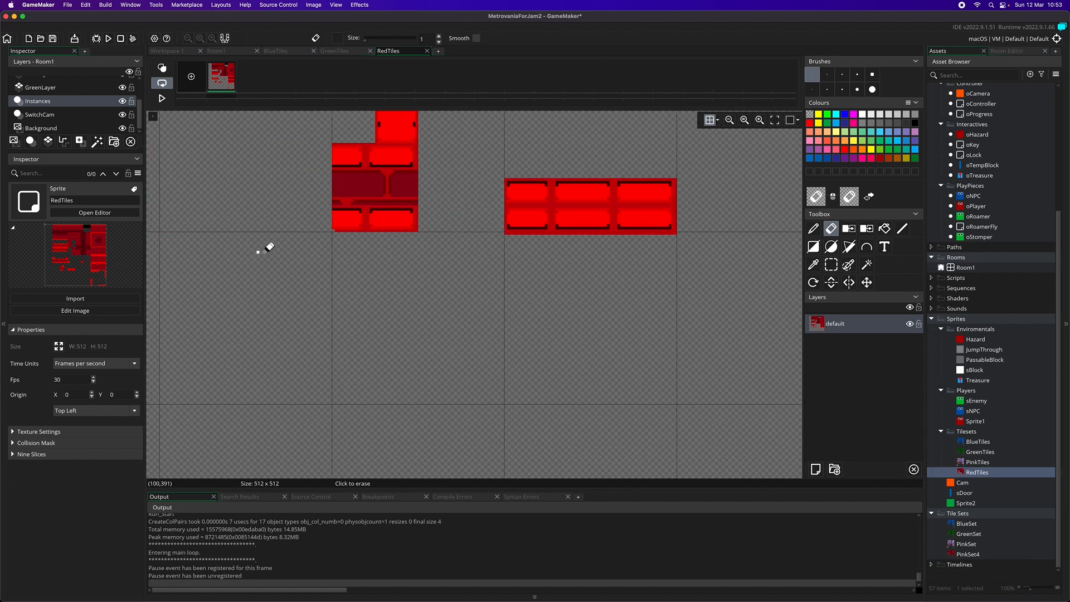
Erase the pixel row overhanging the grid line beneath the long red brick platform with raised ends
scroll(298, 247, up, 7)
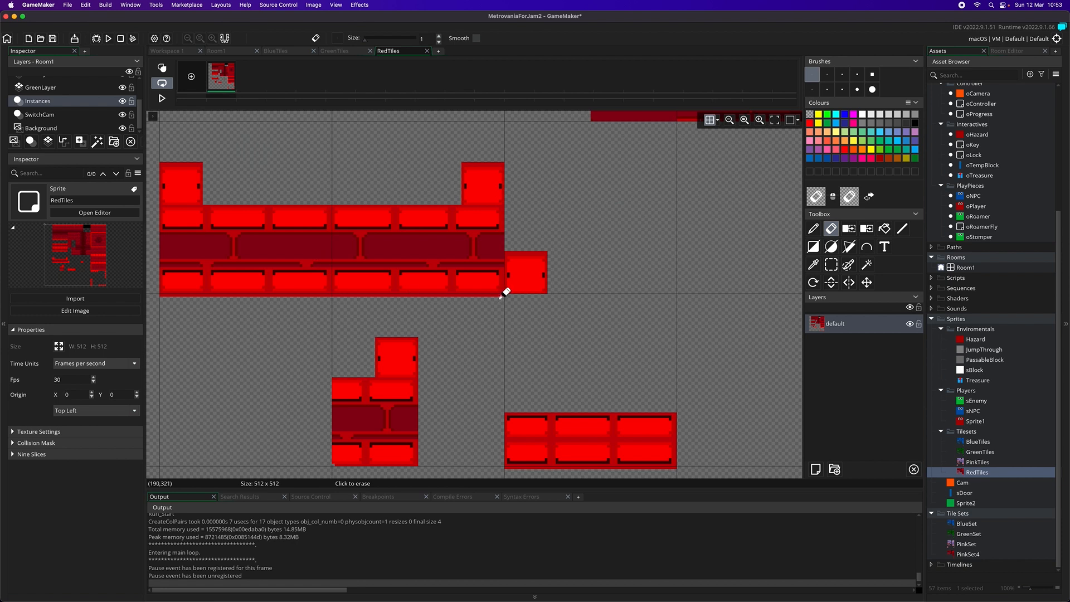
drag(504, 295, 335, 295)
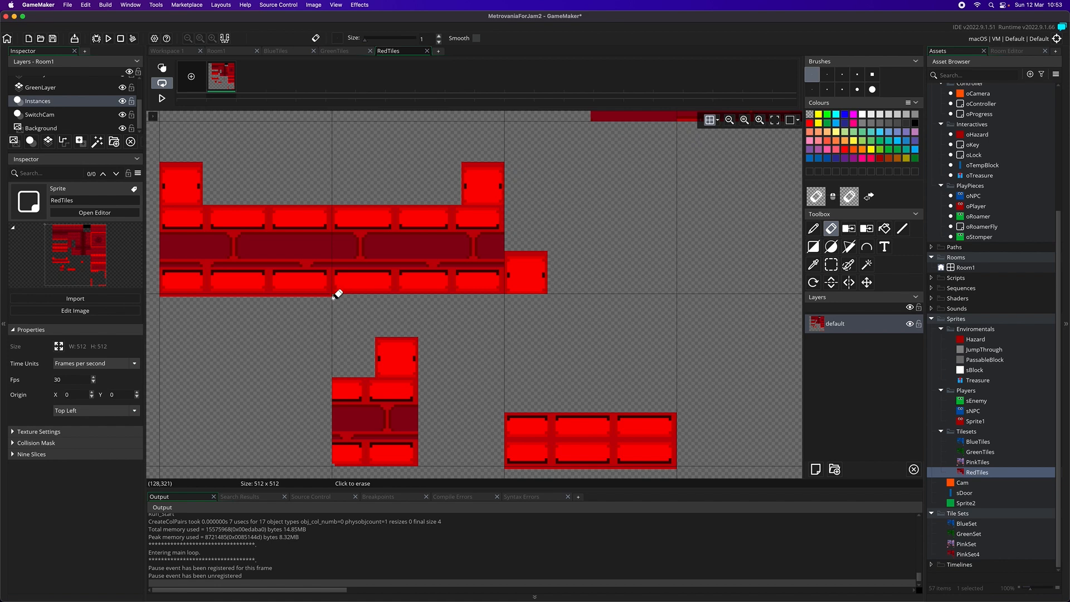
scroll(338, 298, left, 5)
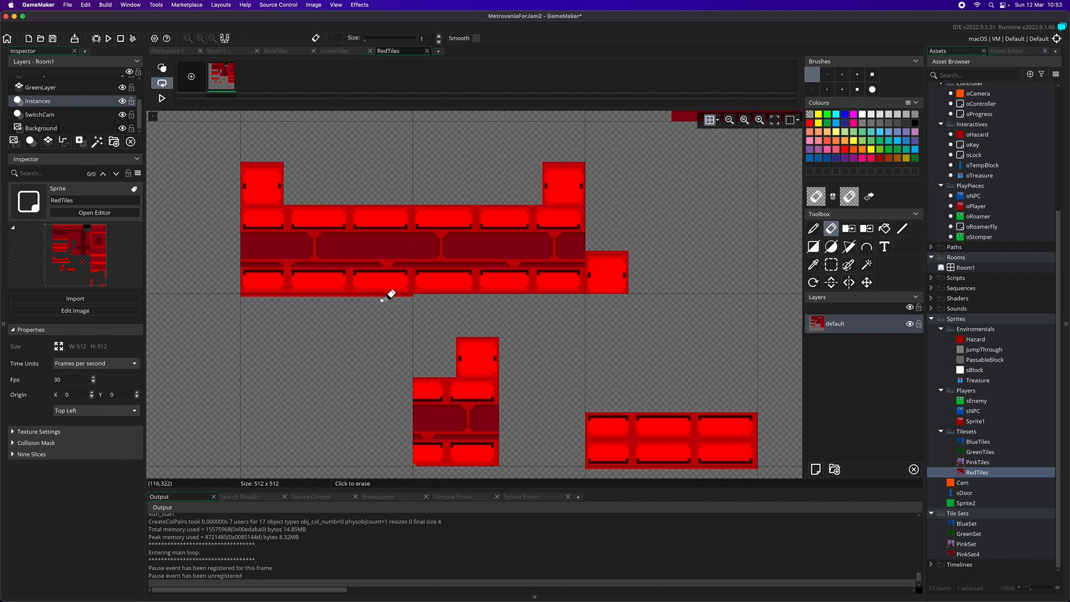
drag(402, 295, 391, 296)
mouse_move(383, 296)
mouse_down()
mouse_move(245, 295)
mouse_move(319, 293)
mouse_up()
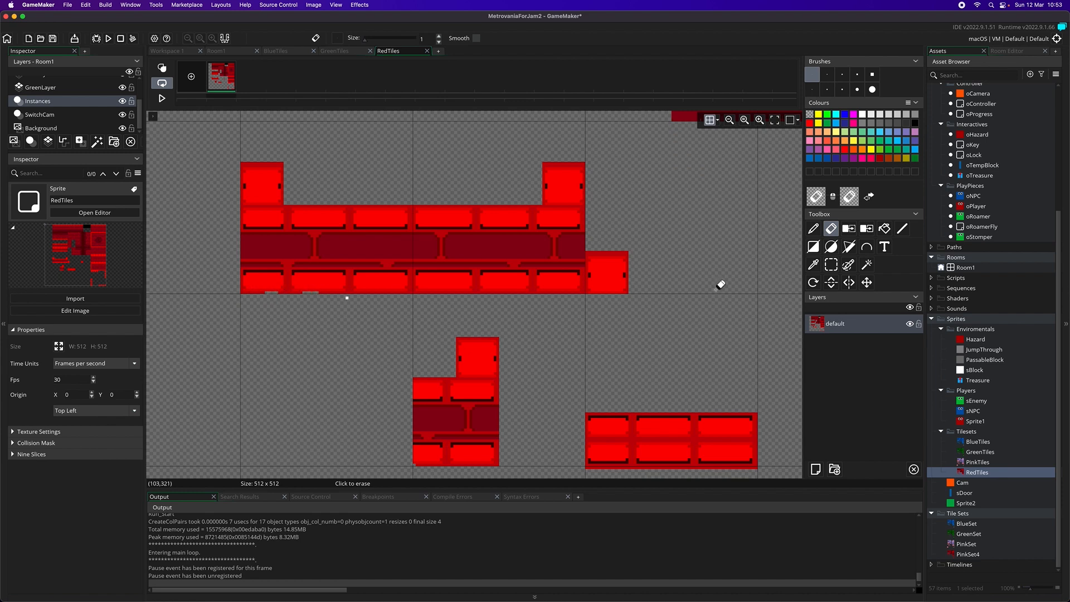
Sample the dark red edge colour and patch the gaps in the lower edge of the long platform with raised ends
click(813, 264)
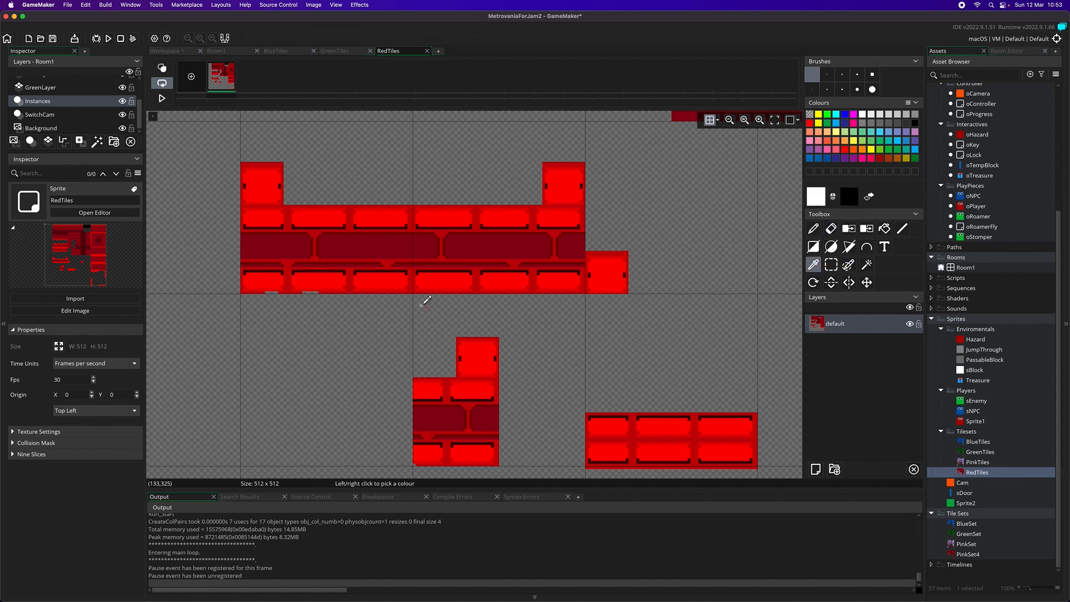
click(400, 289)
click(902, 228)
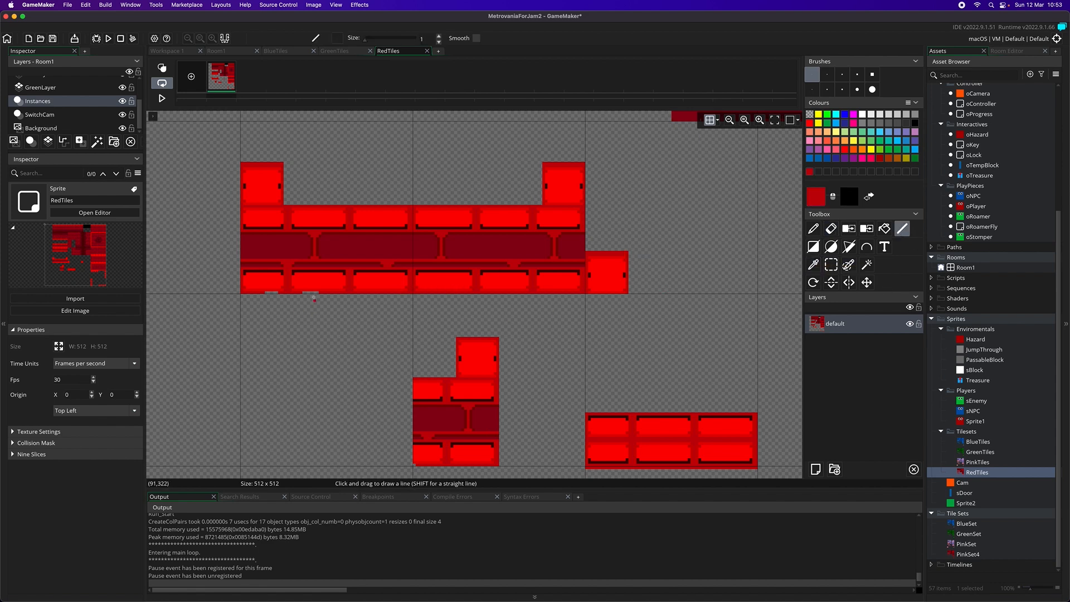
key(super+z)
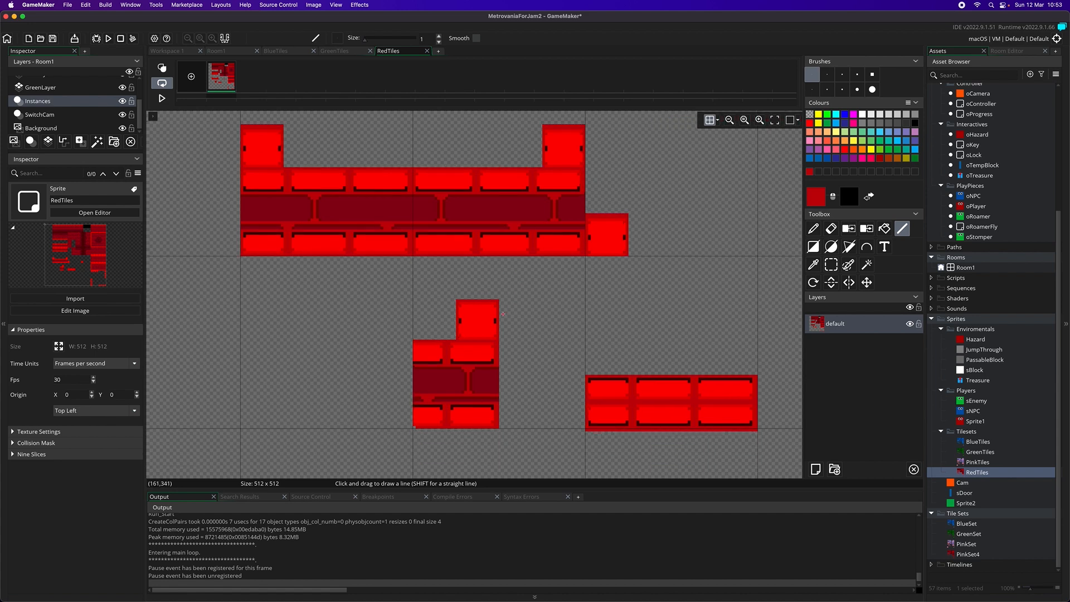
Erase the pixel row overhanging beneath the stacked bright red brick block and patch the nick in its lower edge
scroll(504, 315, up, 3)
scroll(501, 336, down, 1)
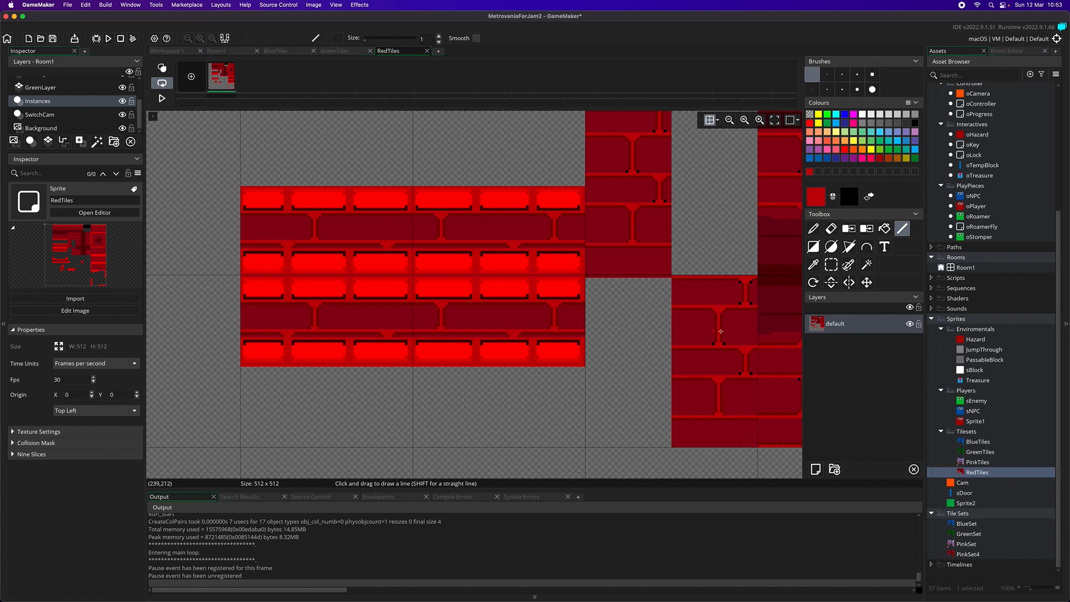
click(831, 229)
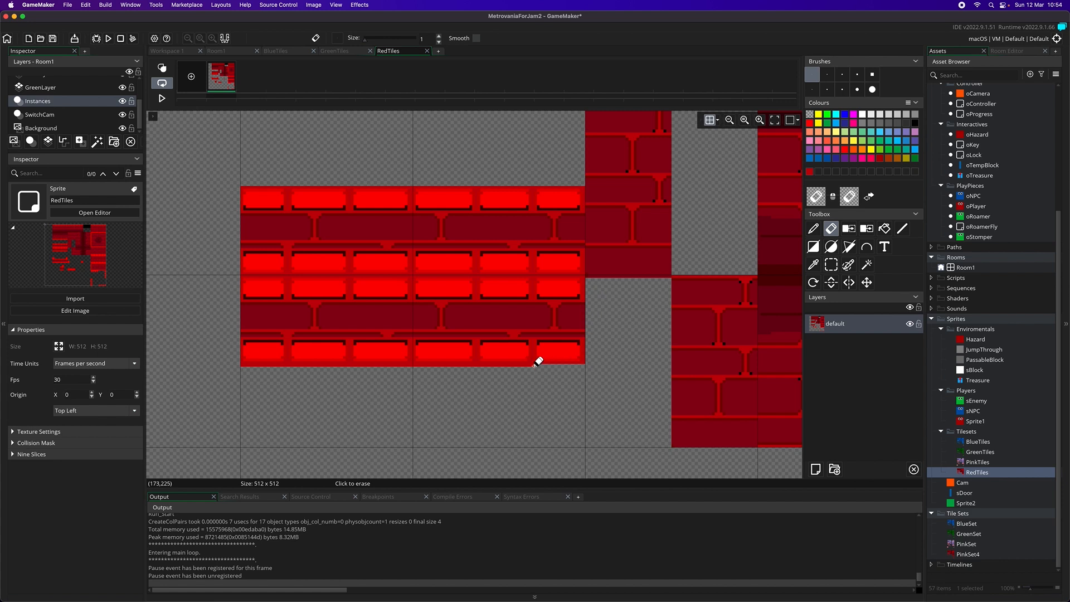
drag(524, 365, 520, 364)
key(super+z)
drag(584, 365, 529, 365)
drag(520, 366, 474, 366)
scroll(477, 371, up, 1)
drag(476, 386, 263, 385)
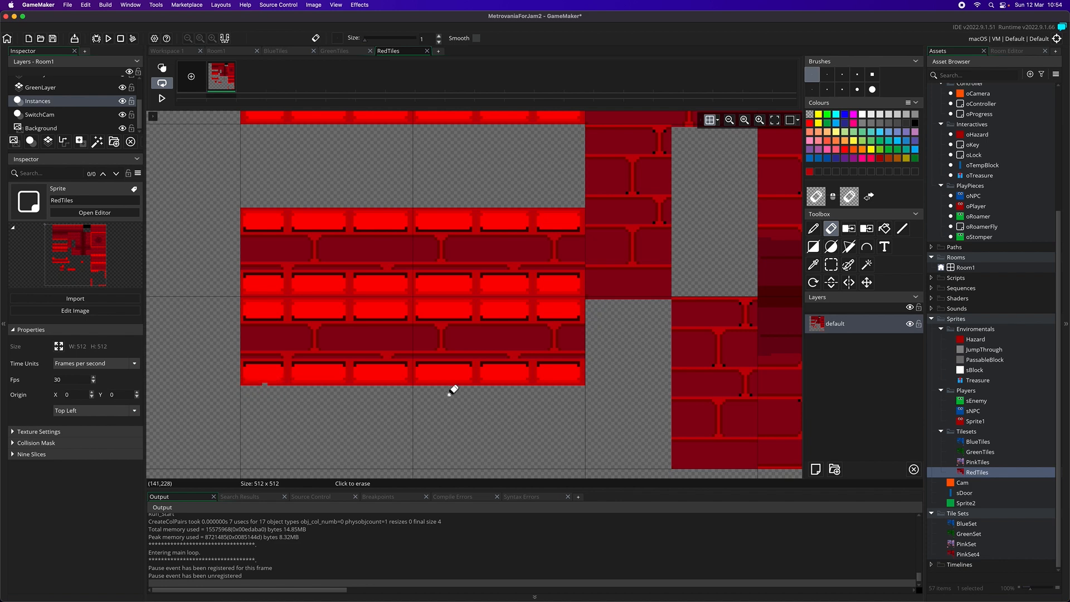
click(901, 229)
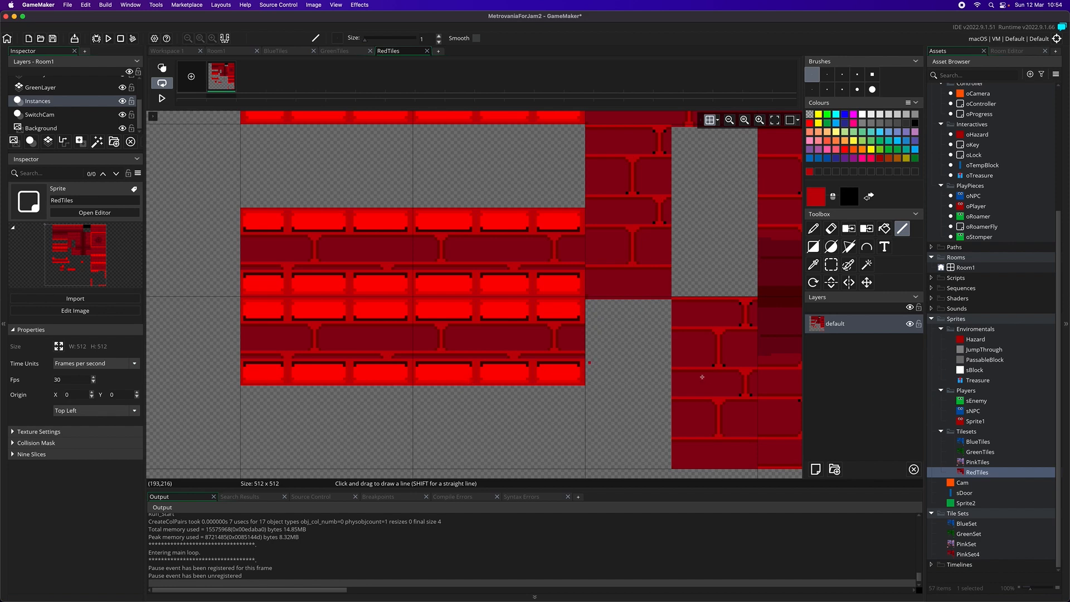
Erase the overhanging pixels beneath the dark brick column and along the top edge of the transparent gap beside it
scroll(696, 354, up, 2)
key(e)
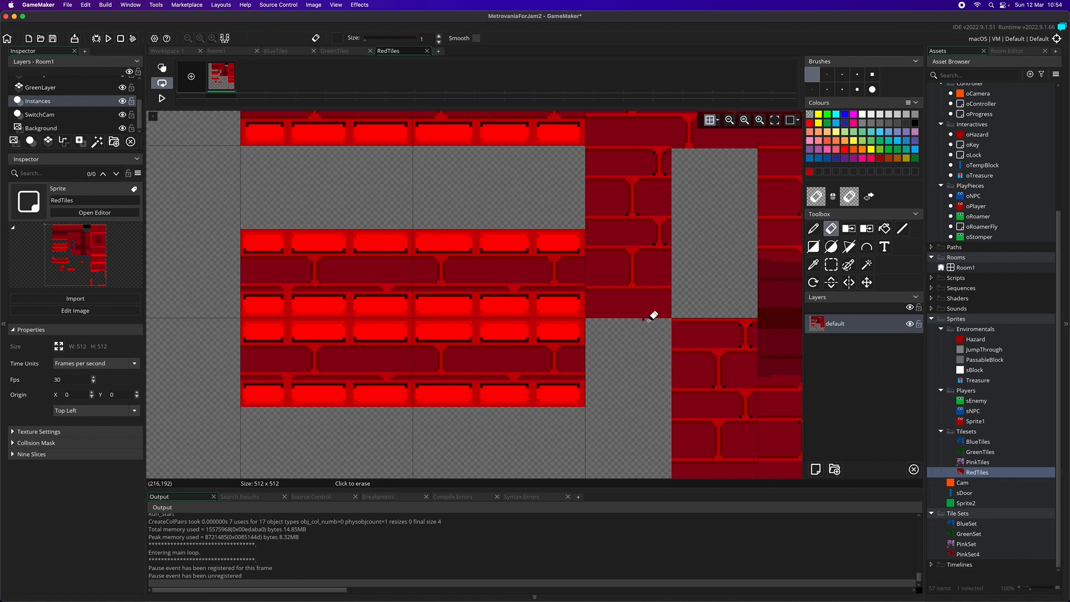
scroll(709, 243, up, 2)
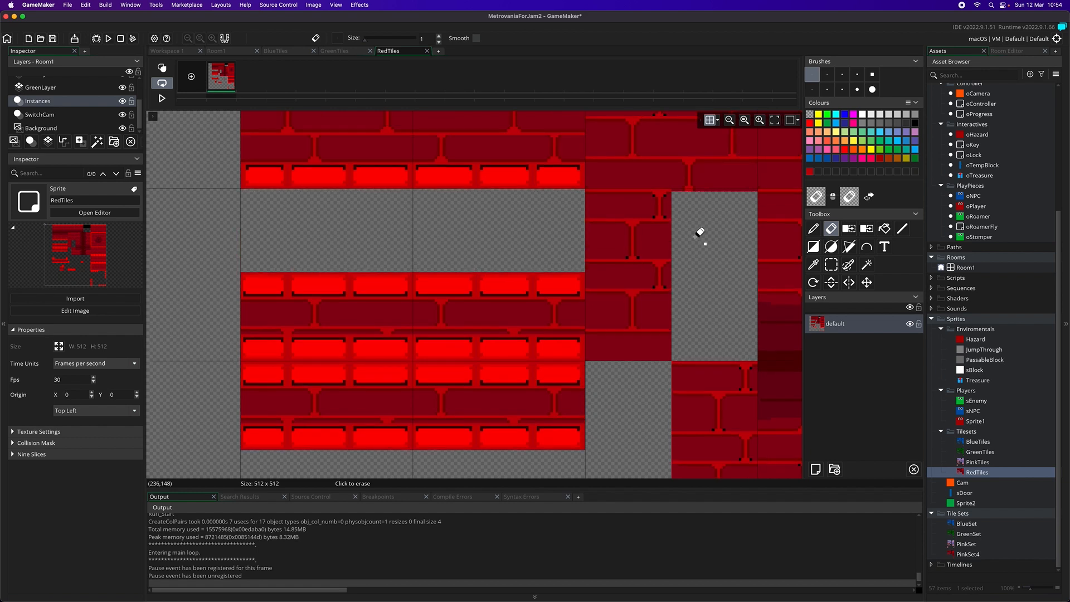
drag(674, 190, 724, 192)
scroll(735, 251, up, 5)
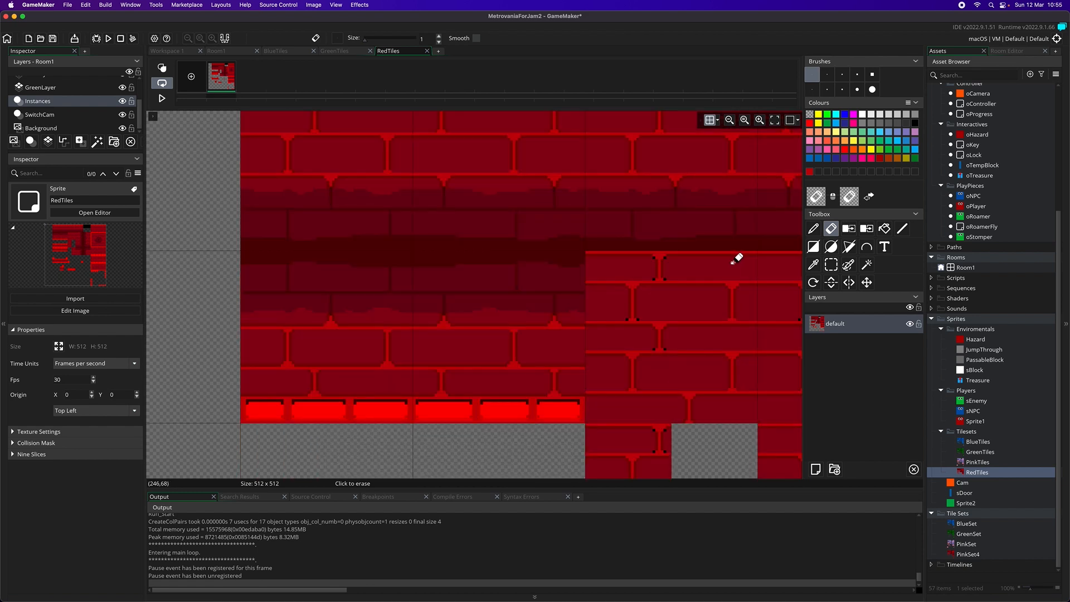
Erase the overhanging pixels beneath the small two-row red brick block so it ends at the grid line
scroll(727, 257, down, 8)
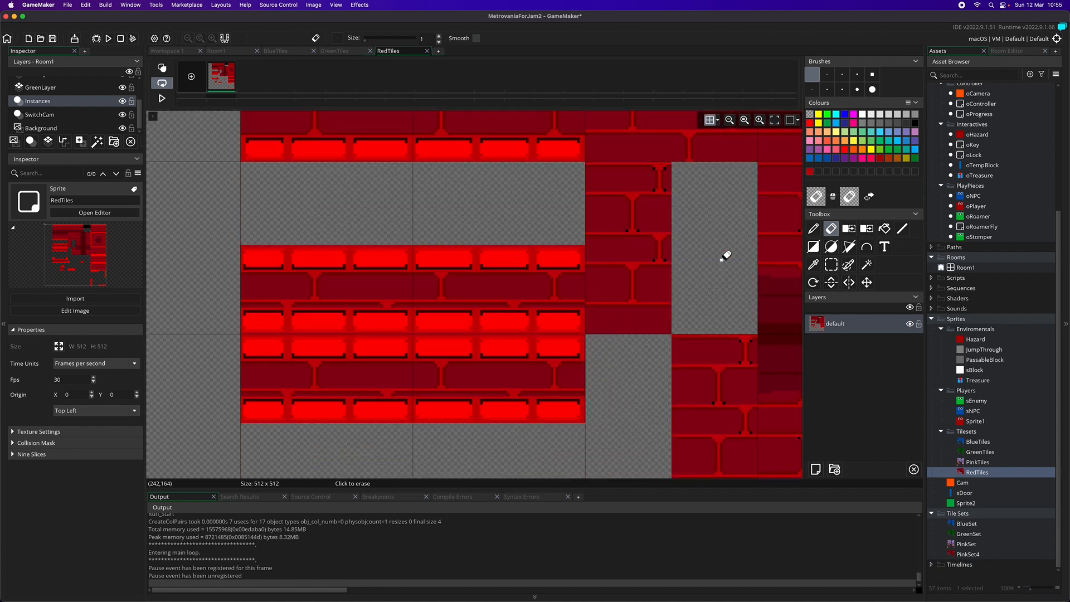
scroll(646, 301, down, 2)
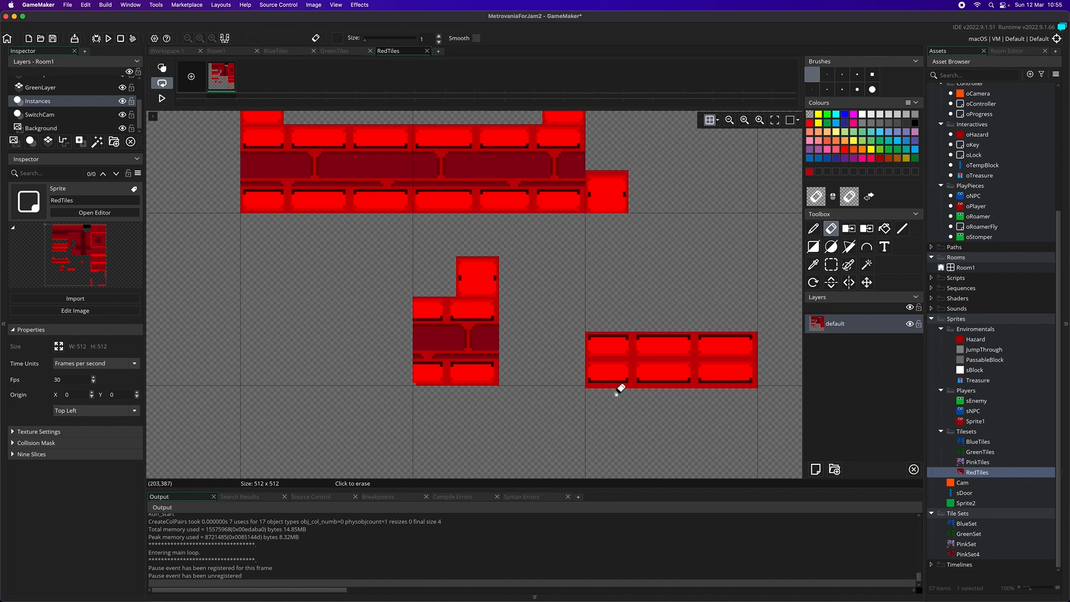
scroll(622, 386, down, 2)
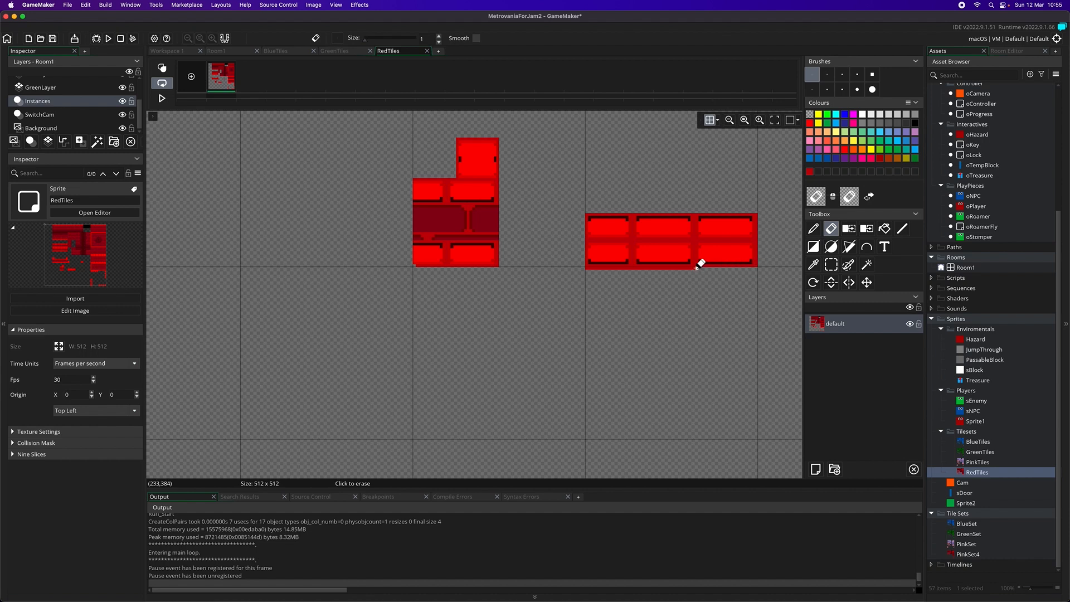
drag(672, 267, 657, 266)
key(super+z)
Open Room1 and hide GreenLayer, BlueLayer, PinkLayer and RedLayer to inspect the underlying collision blocks and hazards
double_click(971, 268)
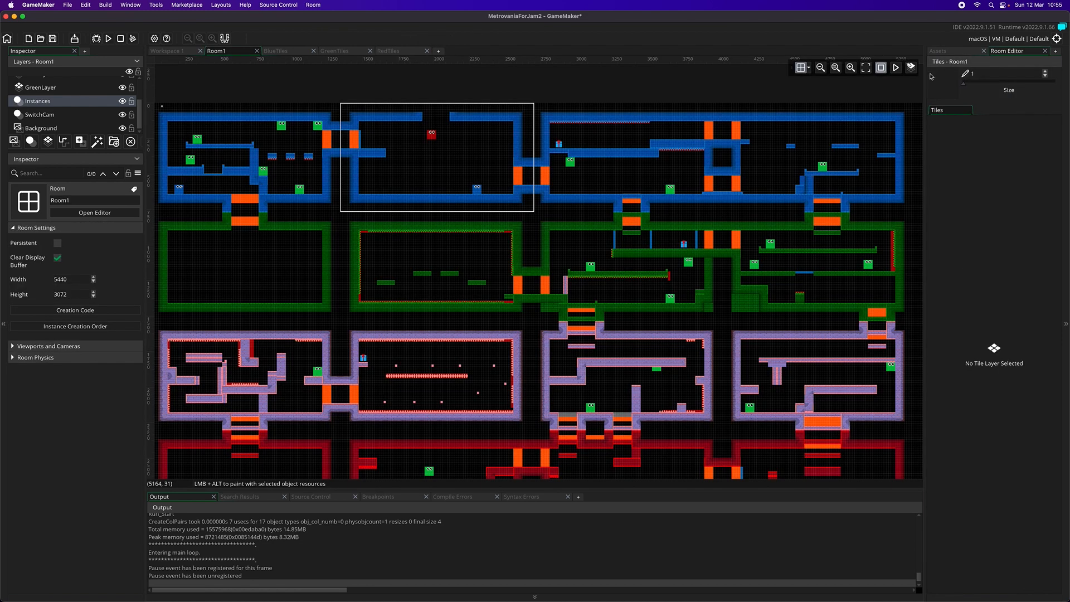
scroll(94, 120, up, 3)
scroll(239, 171, up, 1)
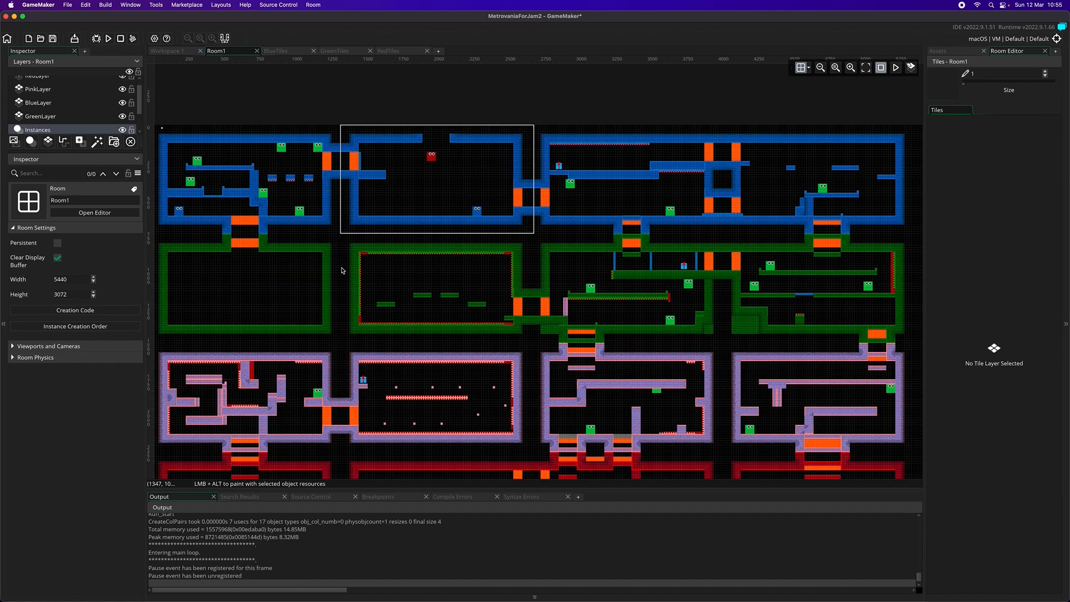
scroll(343, 270, down, 3)
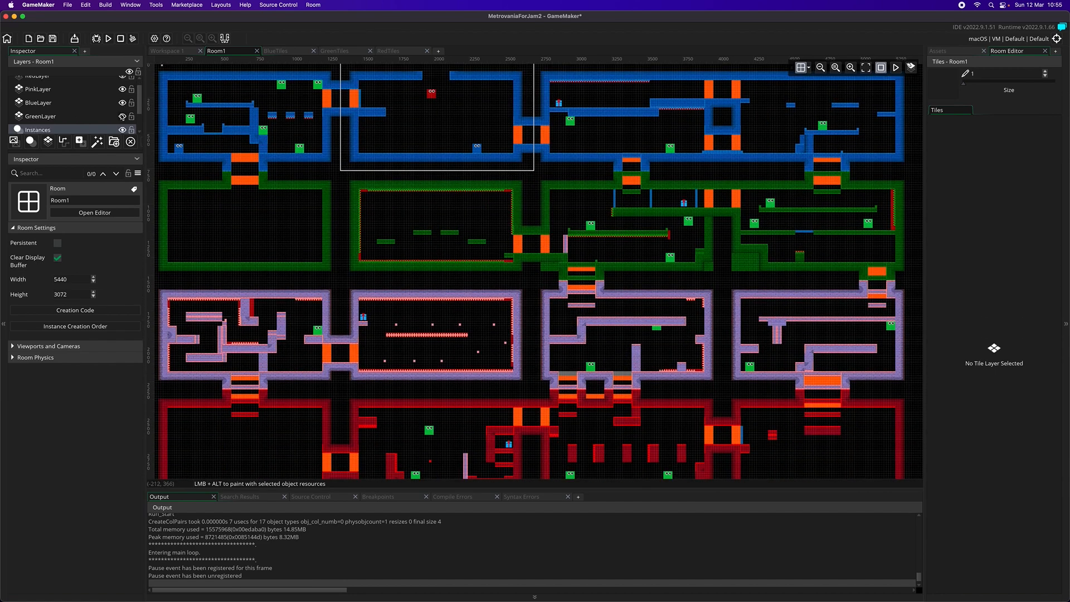
click(123, 117)
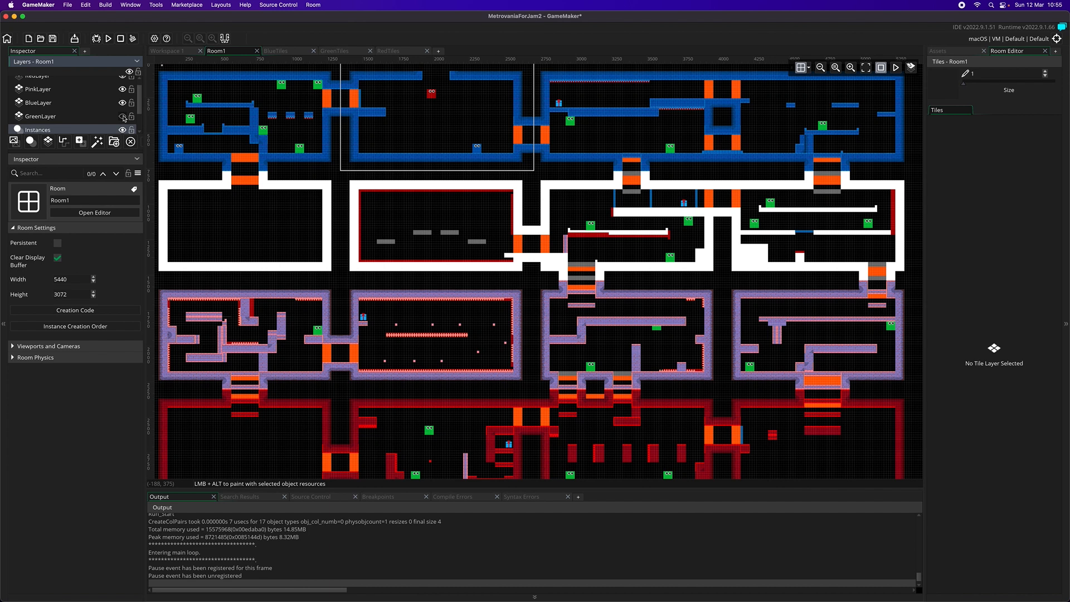
click(122, 103)
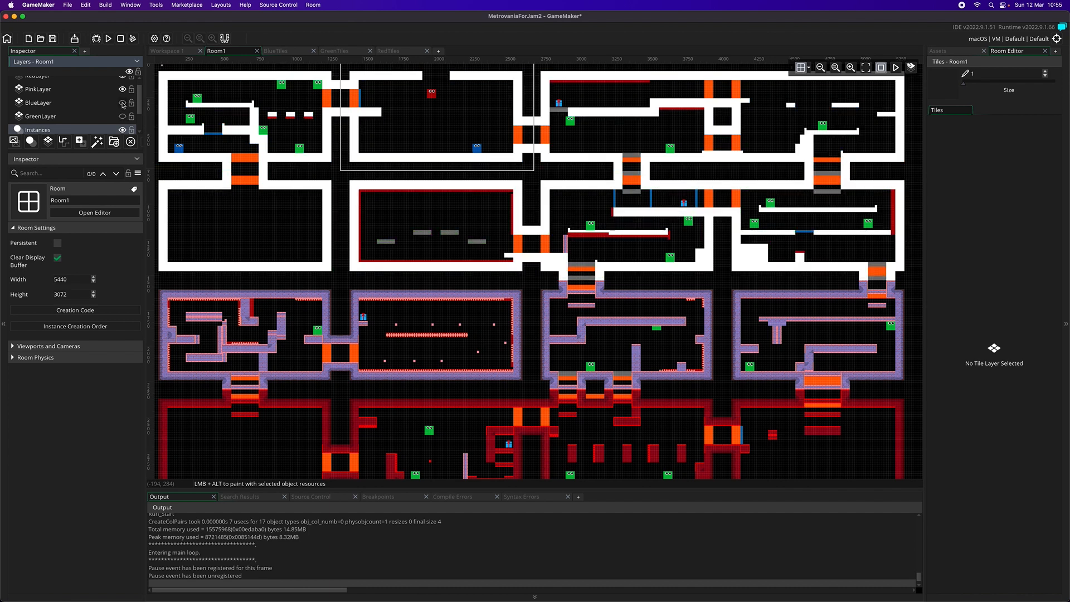
click(123, 89)
click(123, 77)
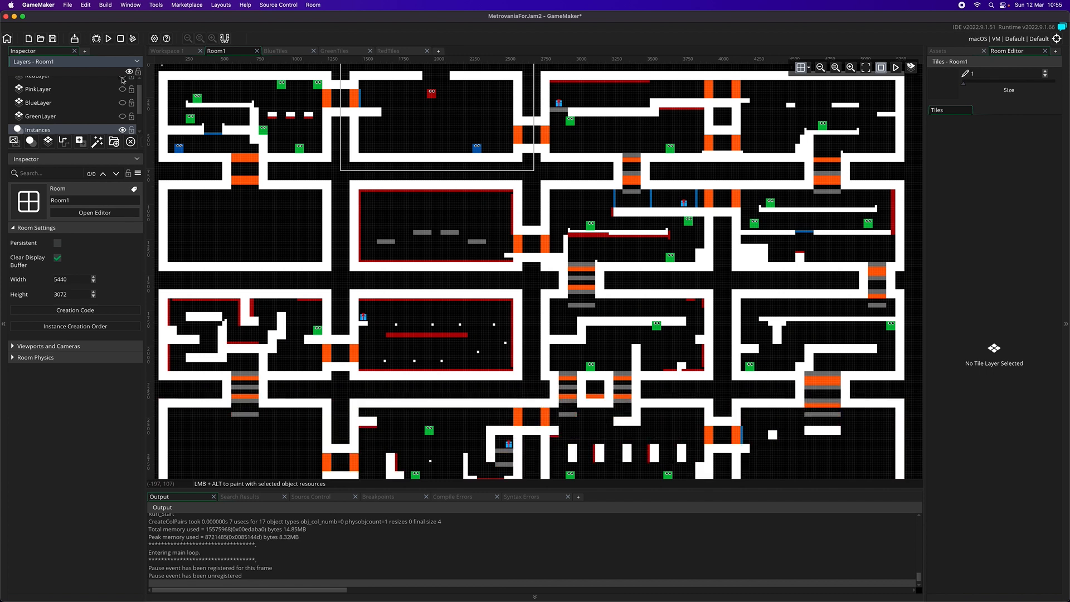
Make the hidden pink, blue and green tile layers visible again in Room1
click(122, 89)
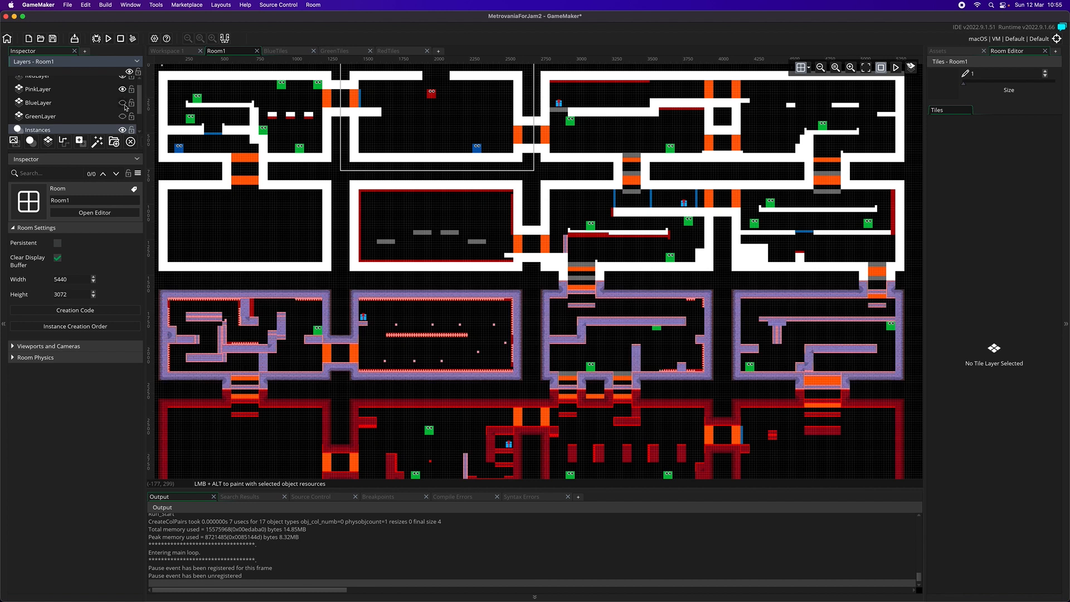
click(123, 104)
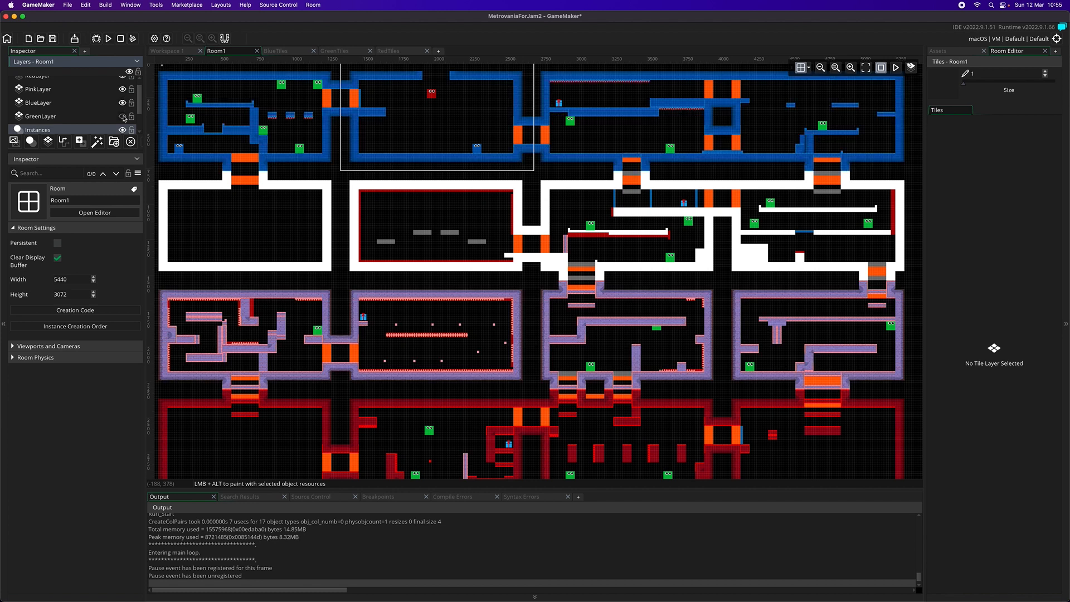
click(123, 116)
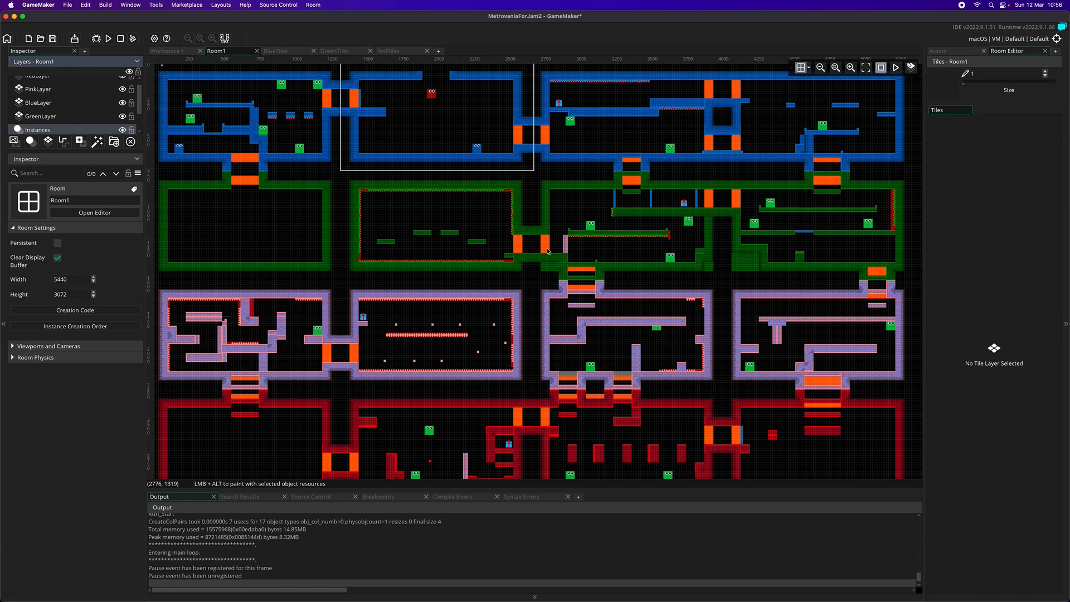
Delete the small oHazard instance at the end of the green platform and save the project
click(670, 237)
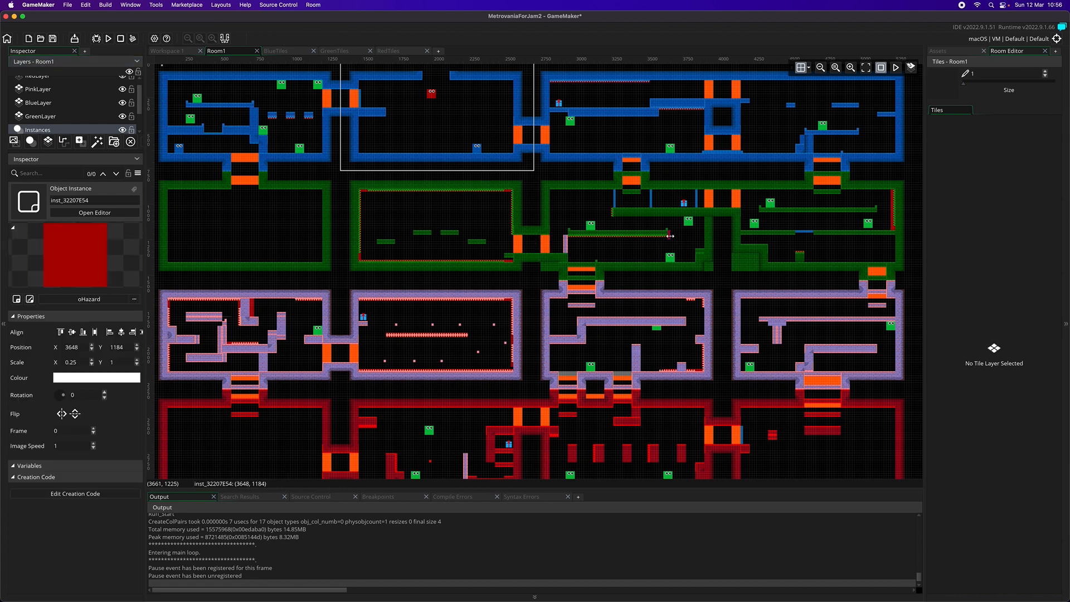
key(Delete)
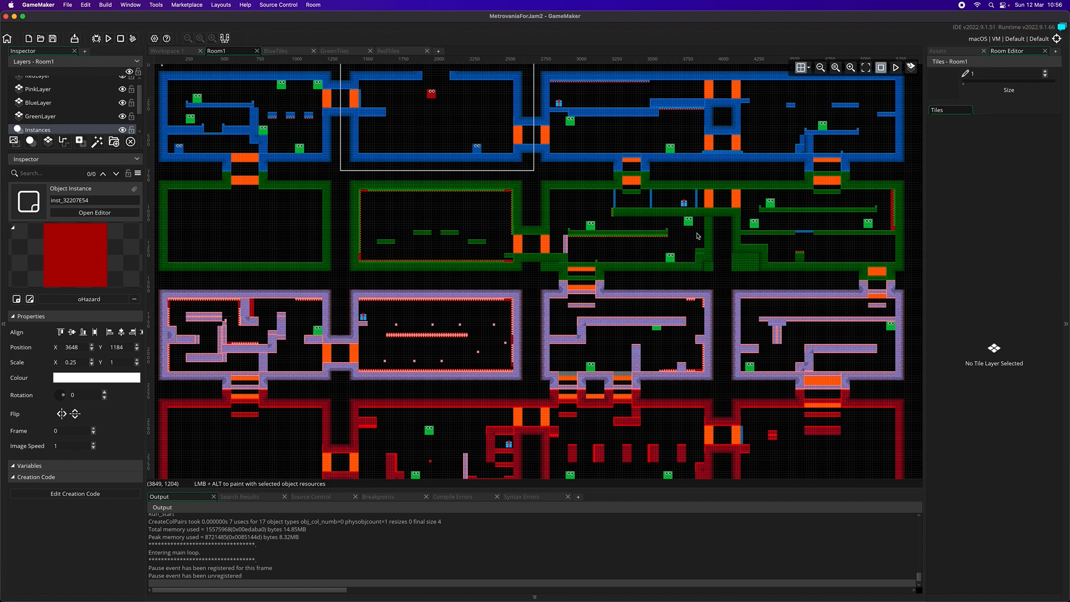
key(super+s)
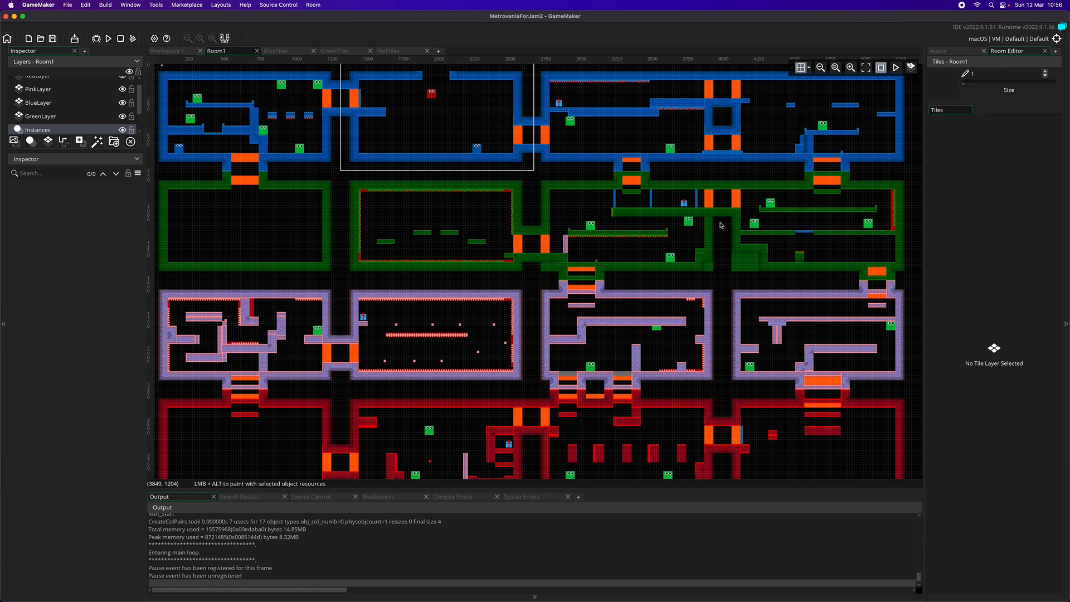
Narrow the tall oHazard on the far wall of the last green room to a horizontal scale of 0.25 at X 5232
click(894, 220)
drag(891, 216, 893, 217)
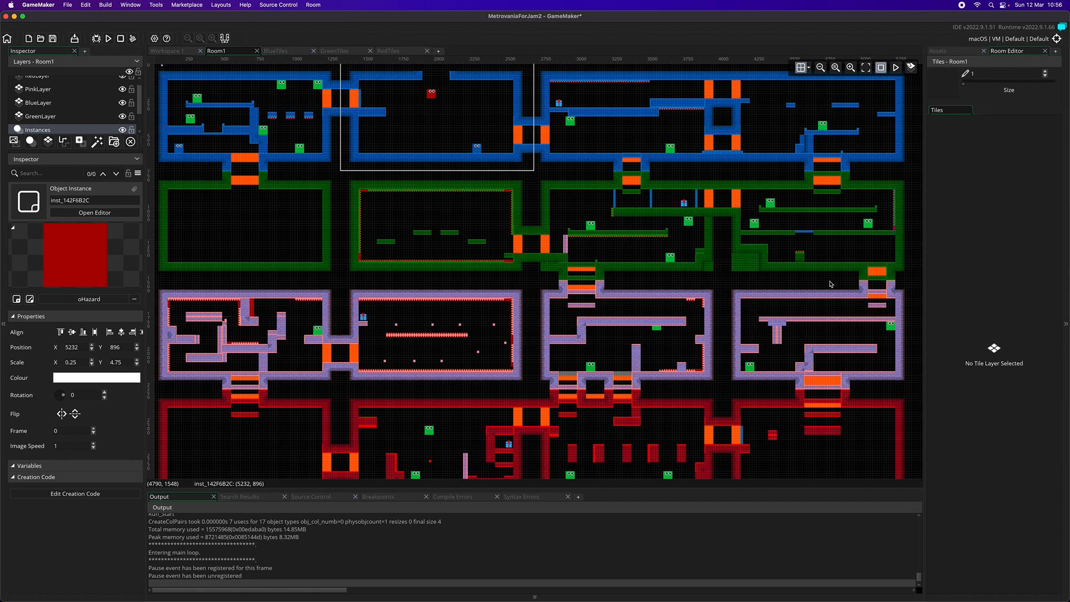
Trim the thick hazard beside the short column in the first pink room and select the thin hazard above the platform
scroll(814, 330, down, 1)
scroll(814, 331, down, 2)
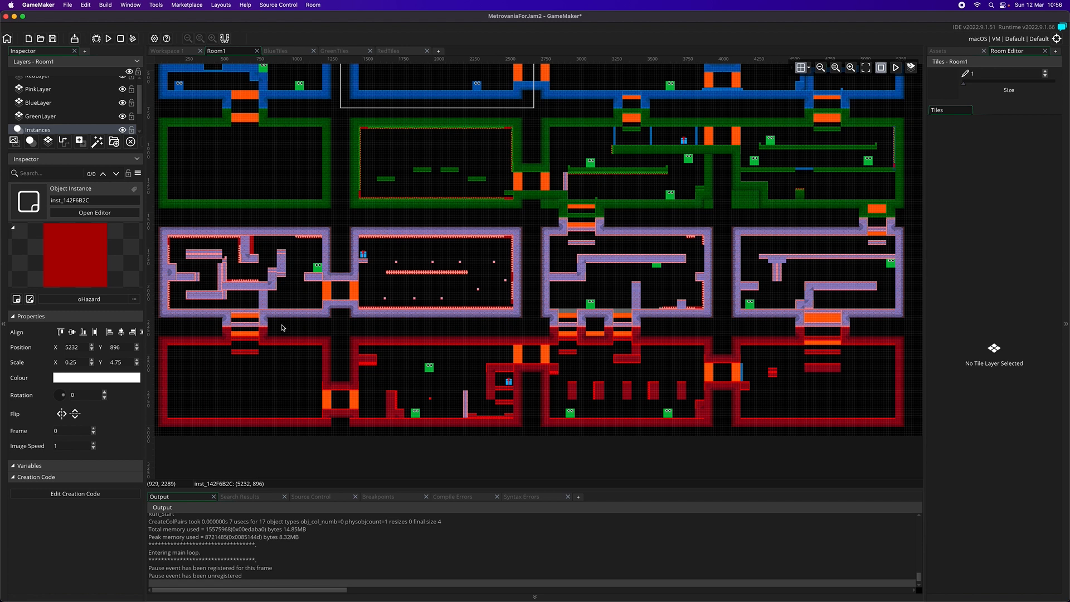
click(253, 250)
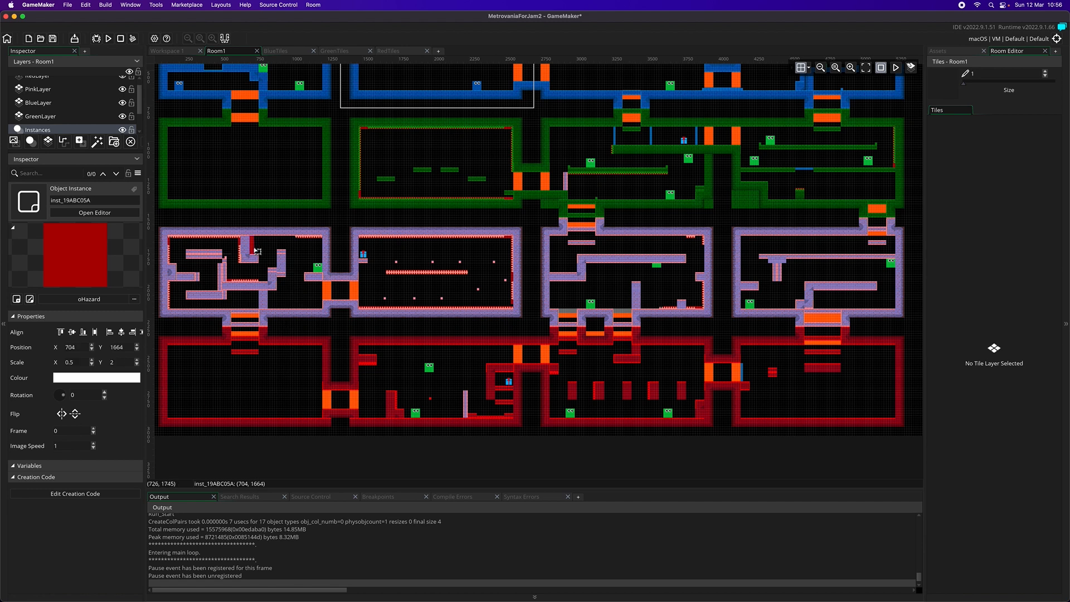
click(300, 267)
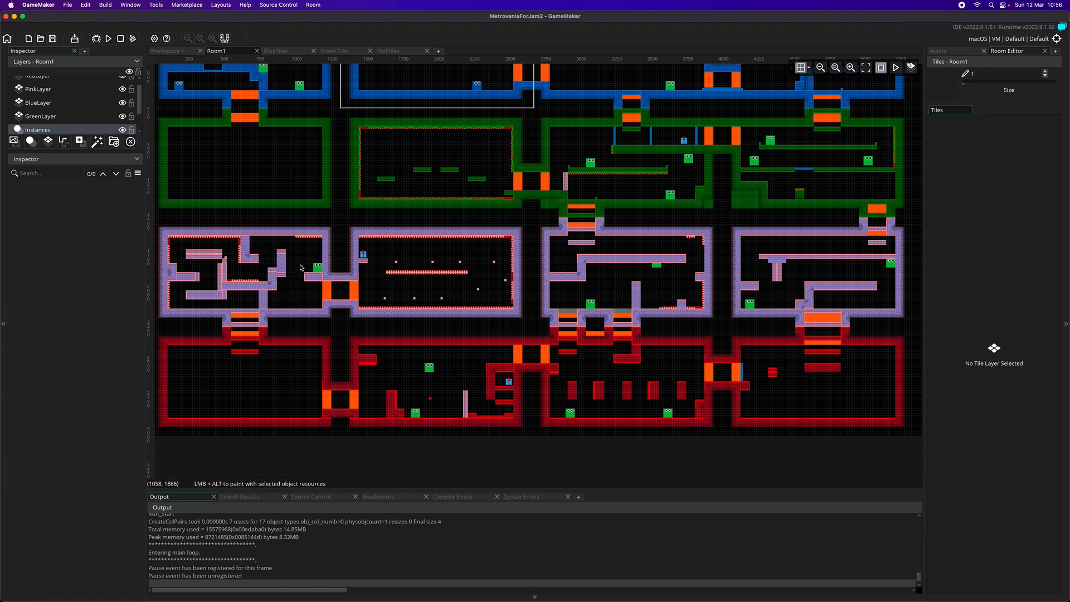
click(230, 284)
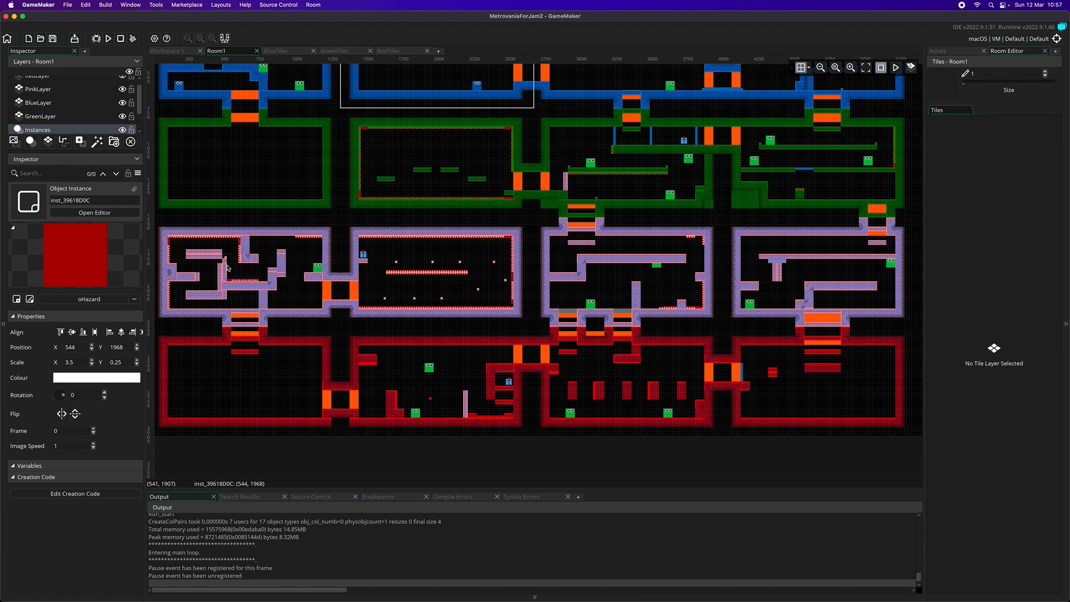
Open the PinkTiles sprite for image editing, show the grid, and activate the Eraser near the small pink blocks
scroll(238, 267, down, 2)
scroll(236, 260, up, 4)
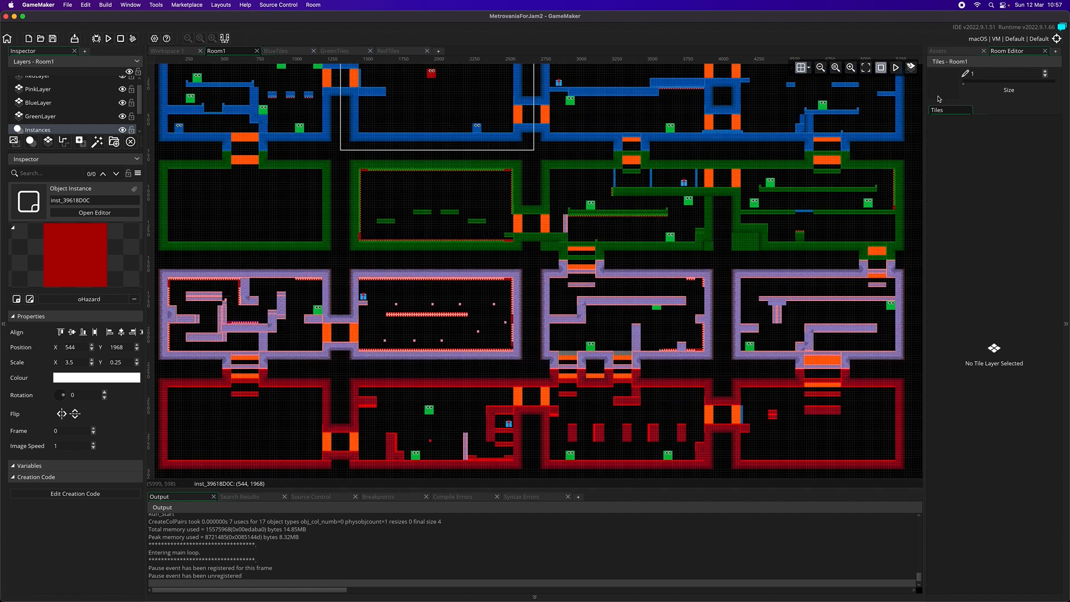
click(942, 51)
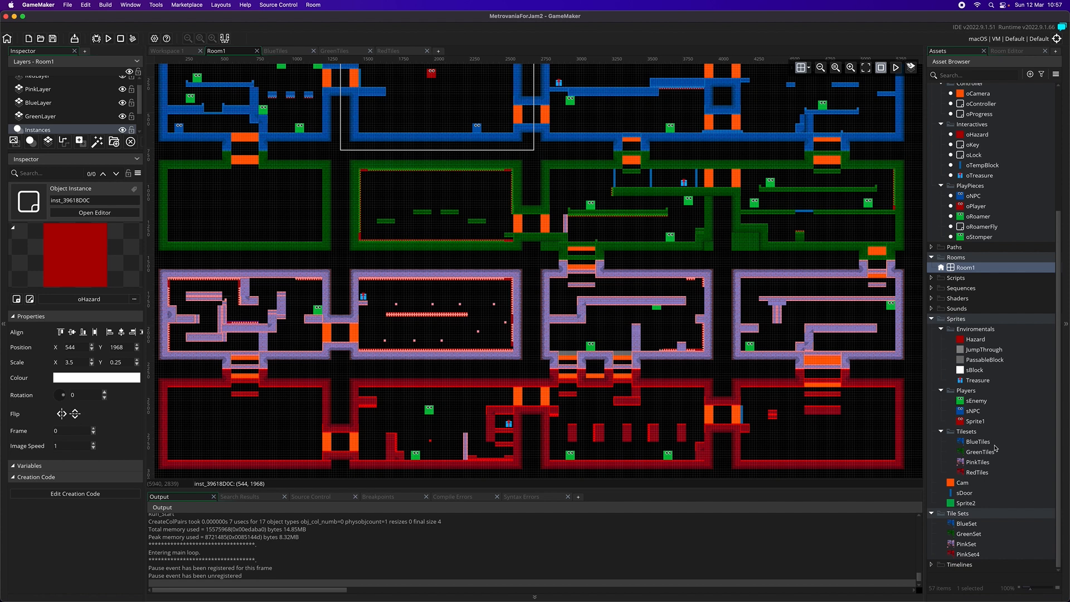
double_click(979, 462)
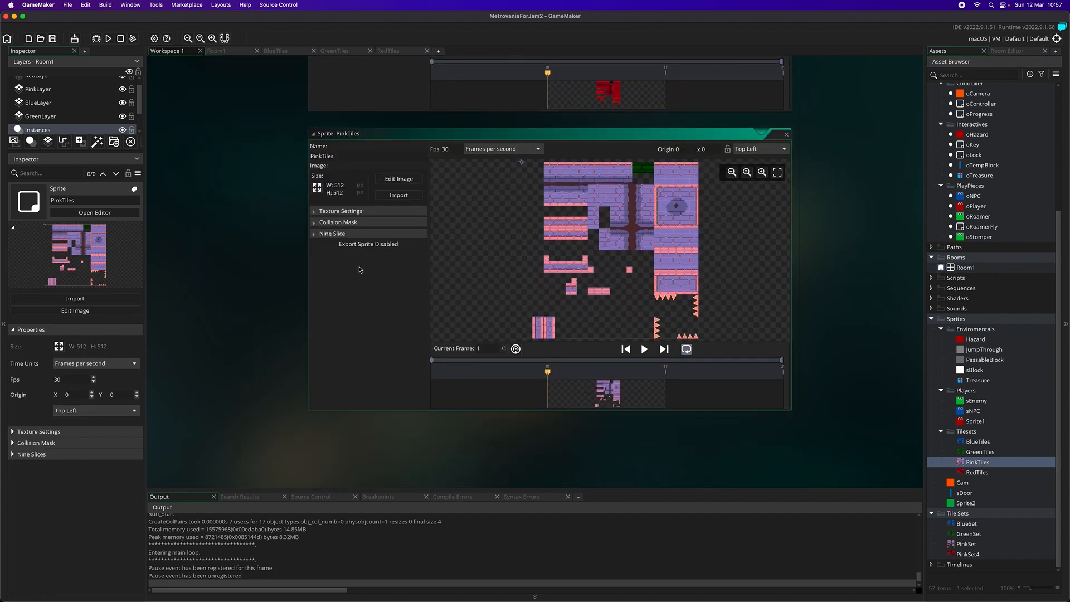
click(414, 178)
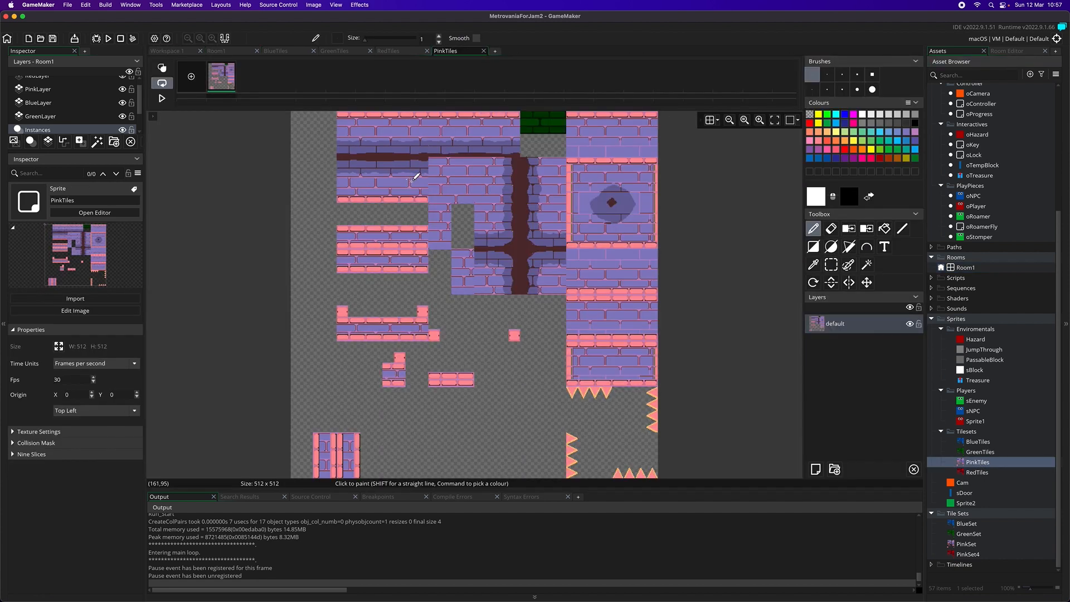
click(710, 120)
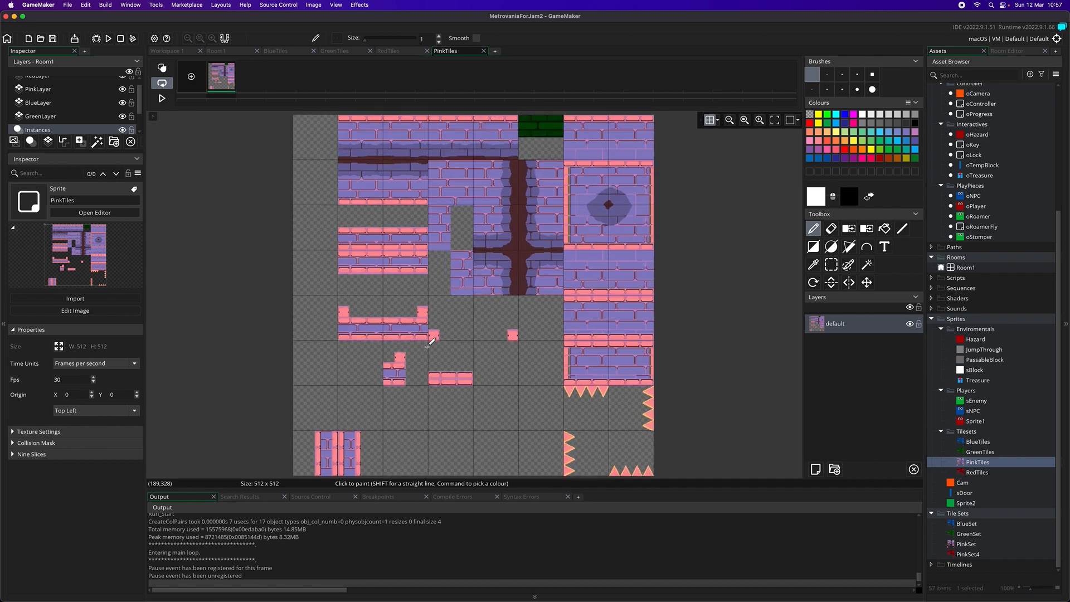
scroll(444, 341, up, 5)
click(831, 229)
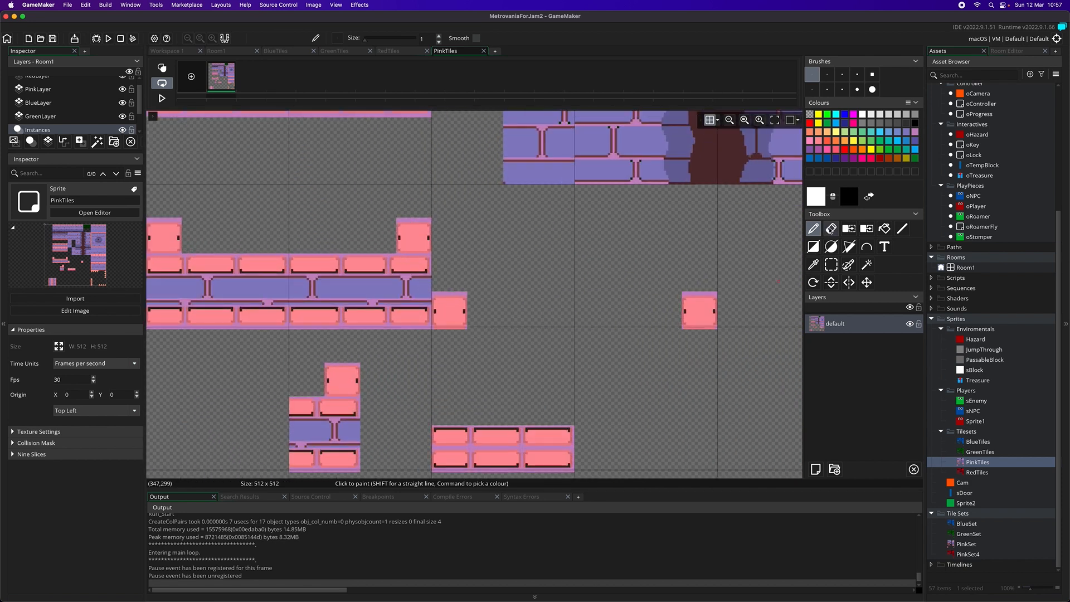
Erase the pixels overhanging the grid line beneath the wide U-shaped pink platform and the small blocks beside it
mouse_move(467, 328)
mouse_down()
mouse_move(287, 327)
mouse_move(326, 328)
mouse_up()
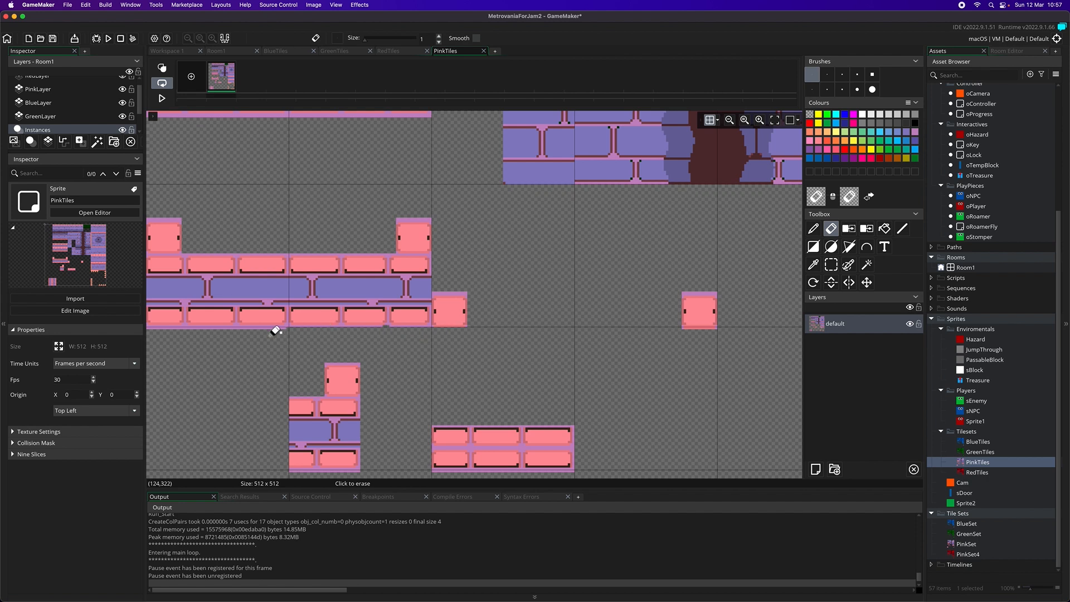
scroll(285, 336, right, 1)
scroll(289, 335, left, 5)
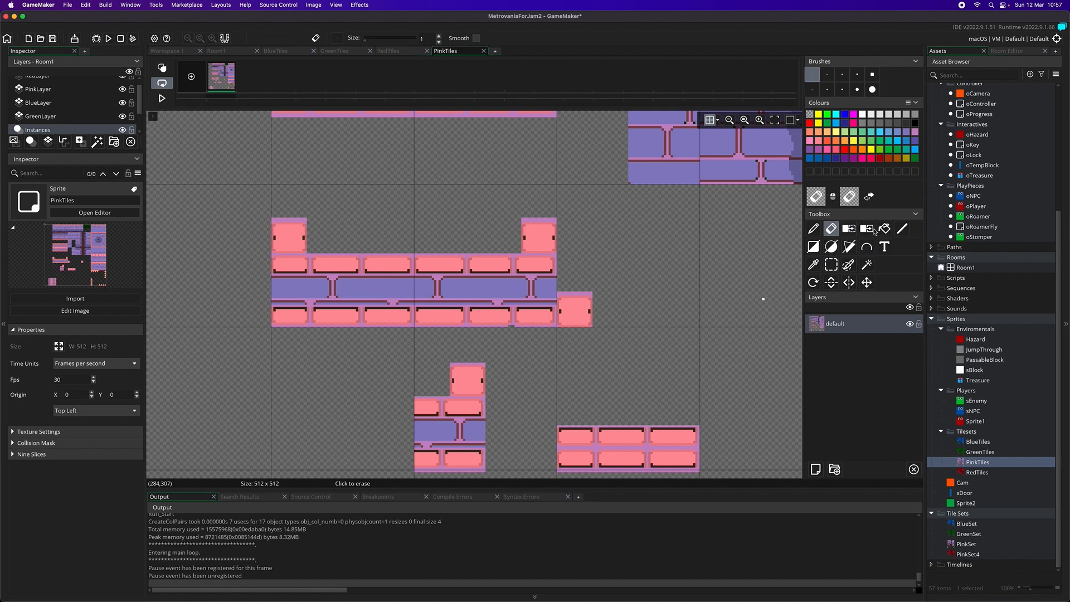
Sample the light purple border colour from the wide platform and activate the Pencil for touching up its lower edge
click(813, 265)
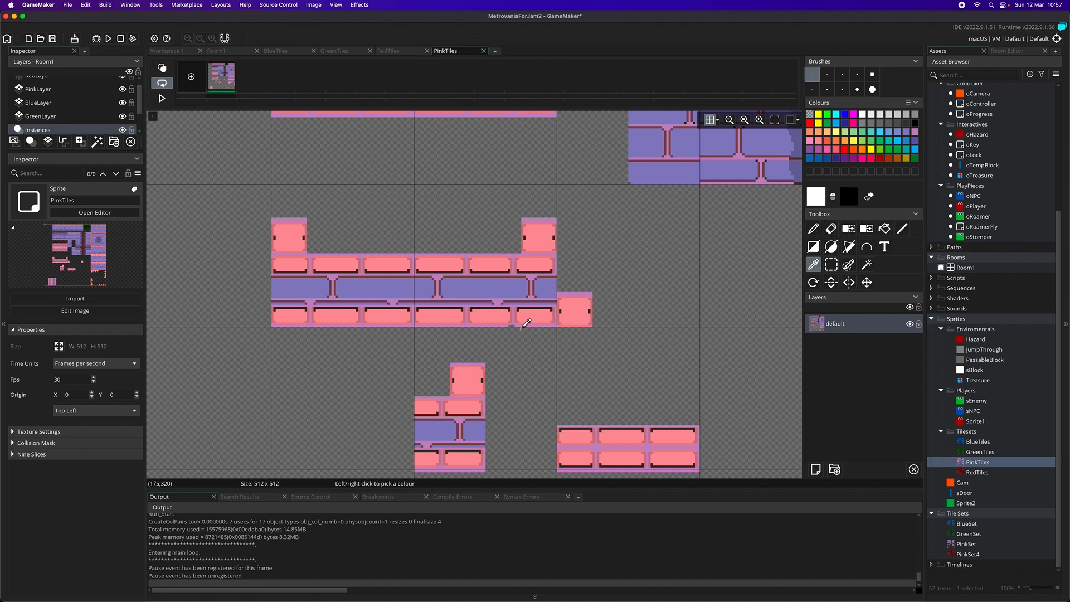
click(527, 319)
click(814, 229)
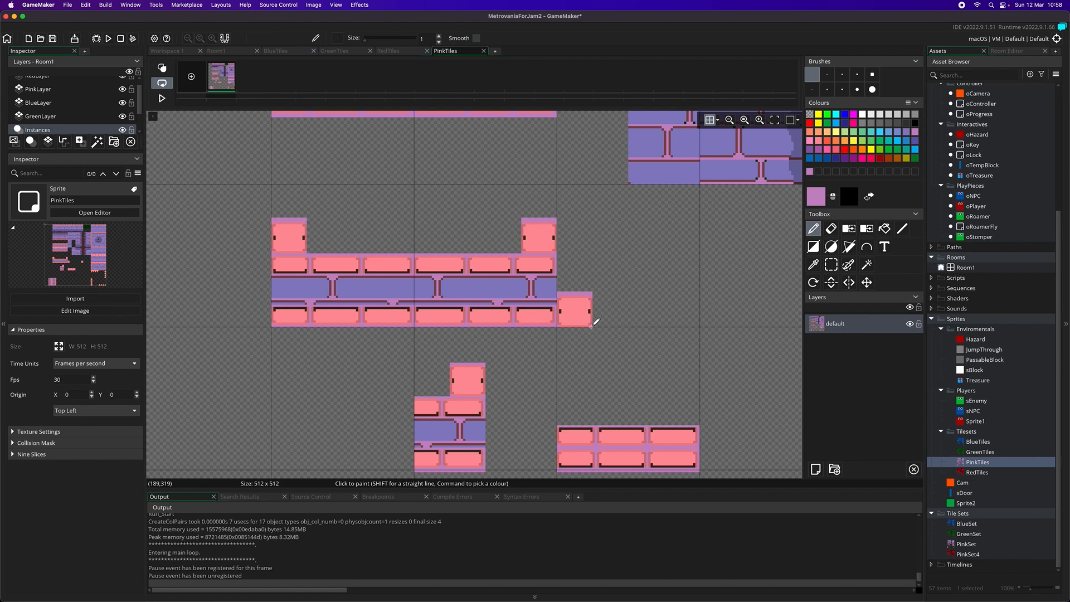
scroll(634, 335, down, 4)
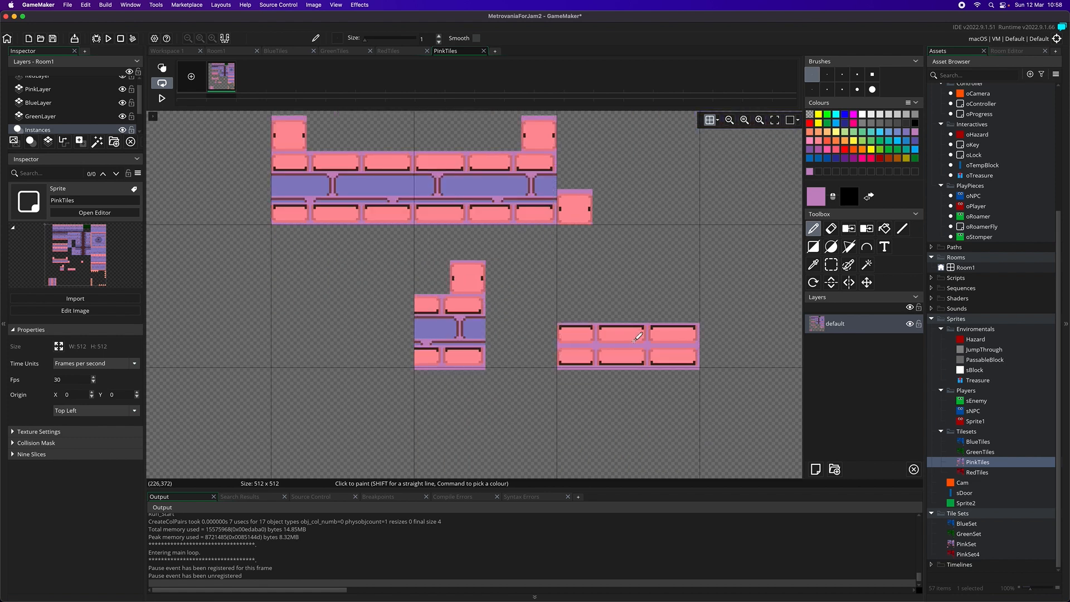
Erase the pixels overhanging the grid line beneath the two-row brick platform and the stepped pink block
click(832, 229)
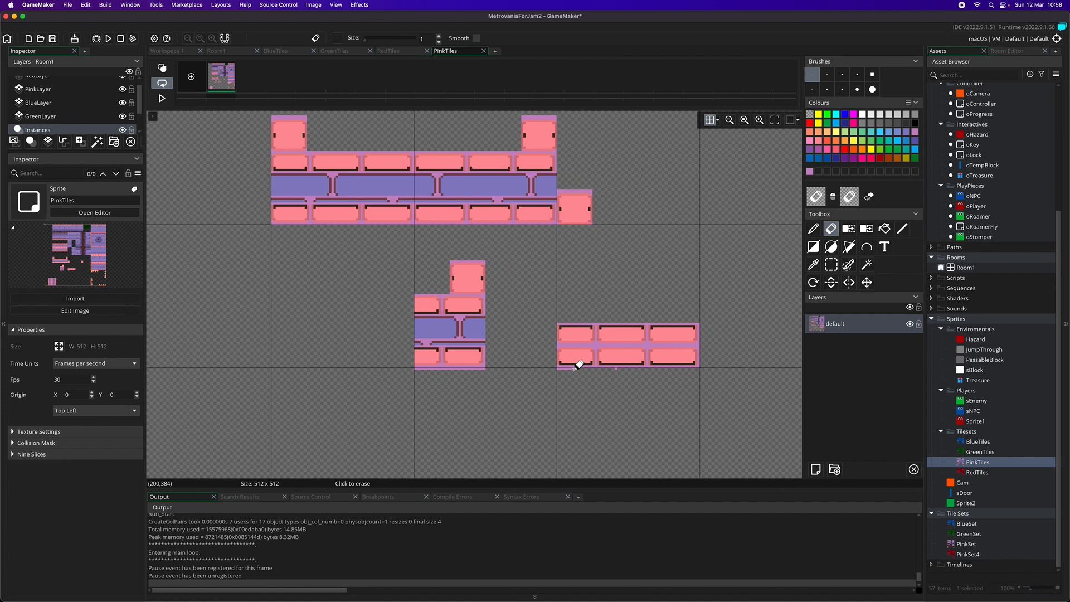
click(616, 368)
drag(471, 368, 413, 369)
scroll(624, 393, up, 3)
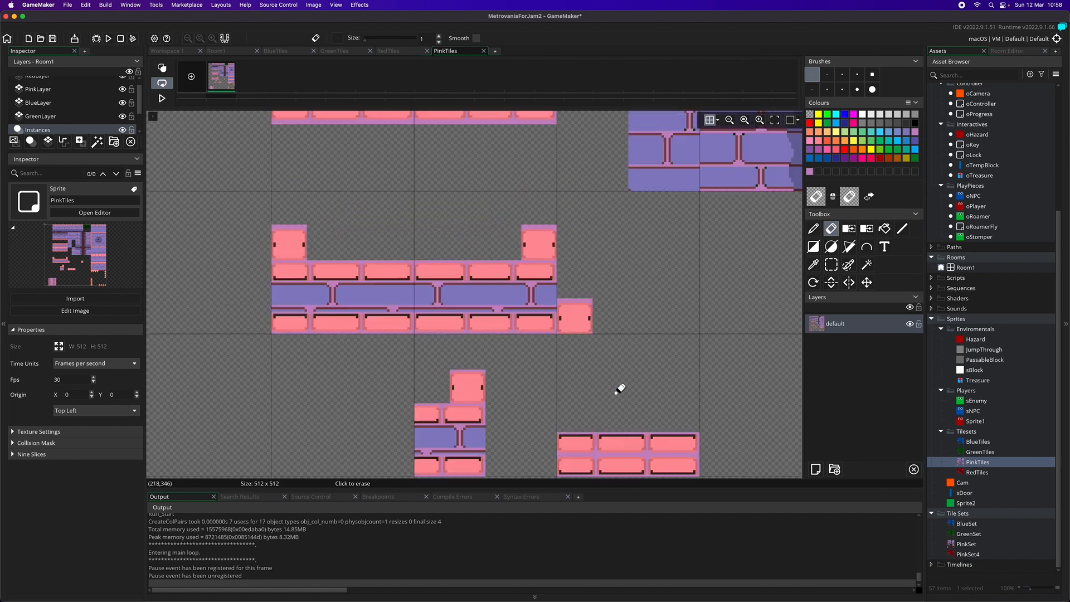
Erase the overhanging pixel row along the underside of the stacked pink brick platforms above the U-shaped one
scroll(662, 375, up, 1)
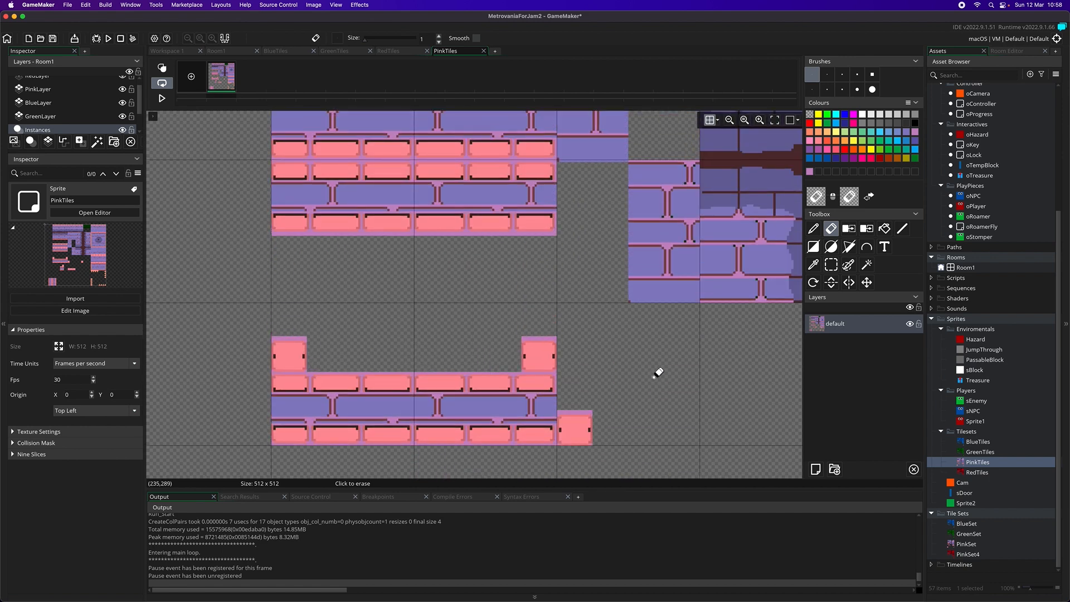
drag(558, 234, 462, 234)
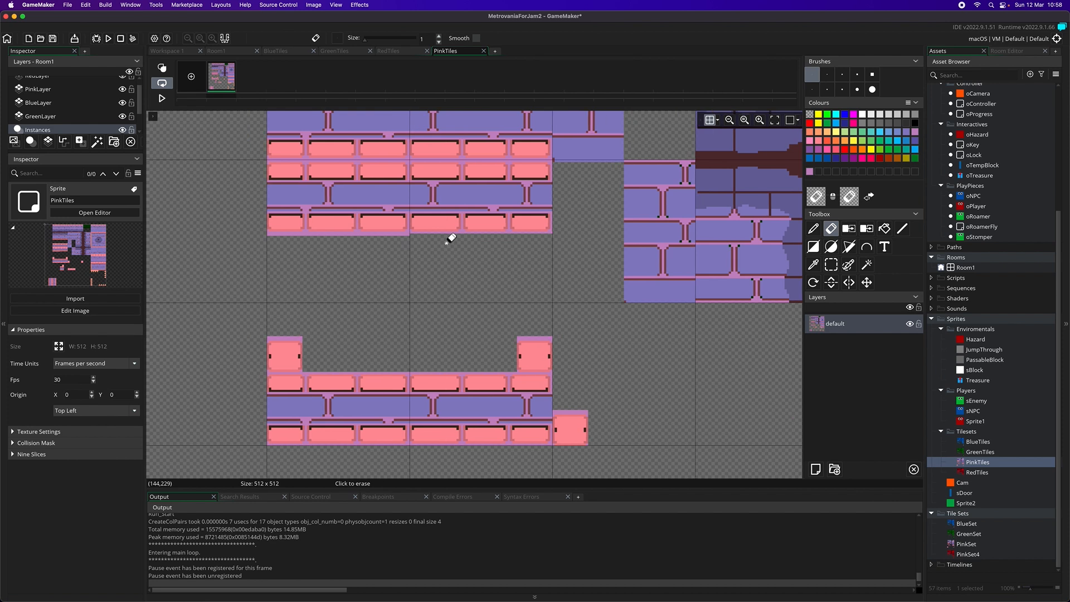
scroll(449, 231, left, 5)
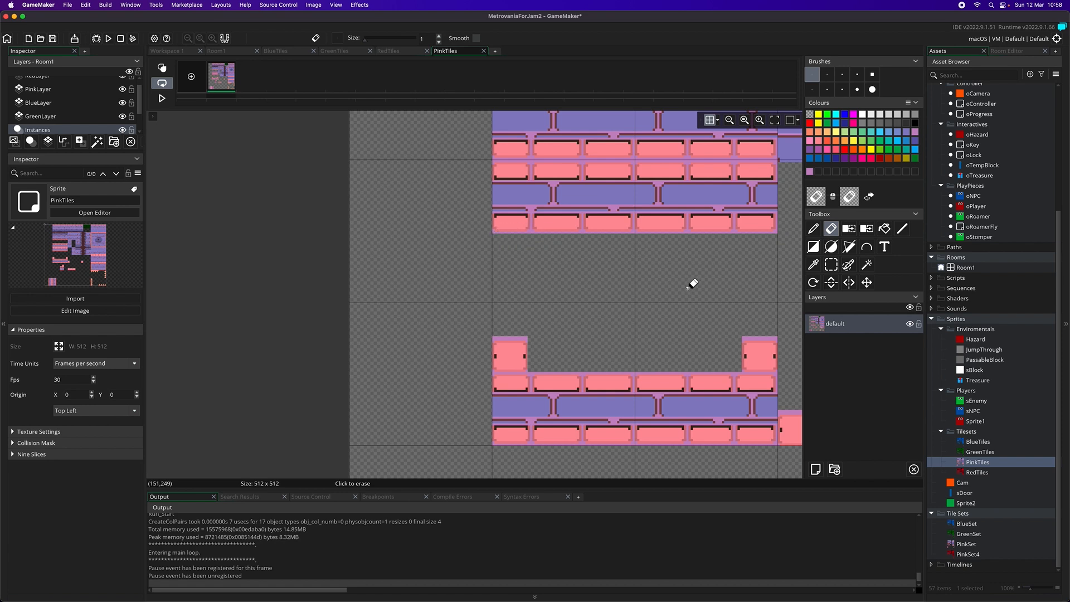
scroll(694, 282, right, 5)
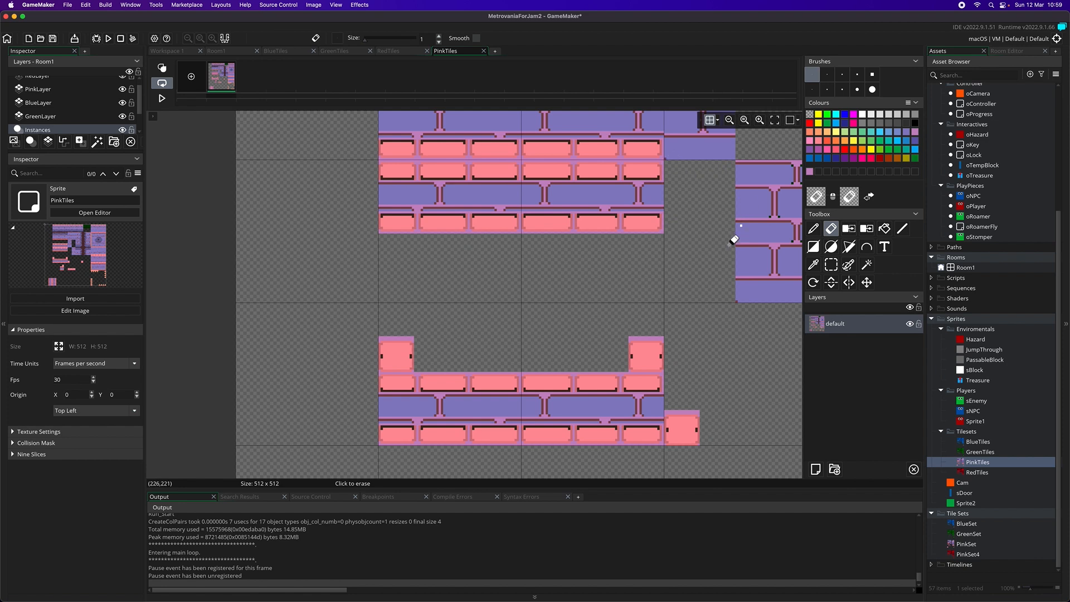
scroll(735, 237, up, 4)
scroll(747, 233, up, 4)
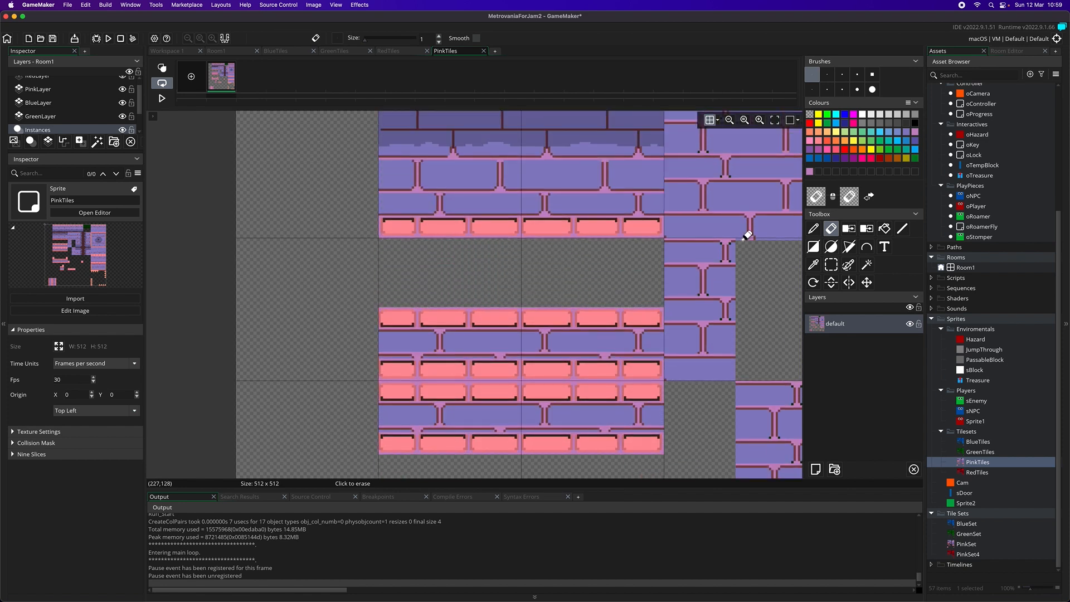
scroll(747, 235, down, 1)
scroll(747, 236, right, 6)
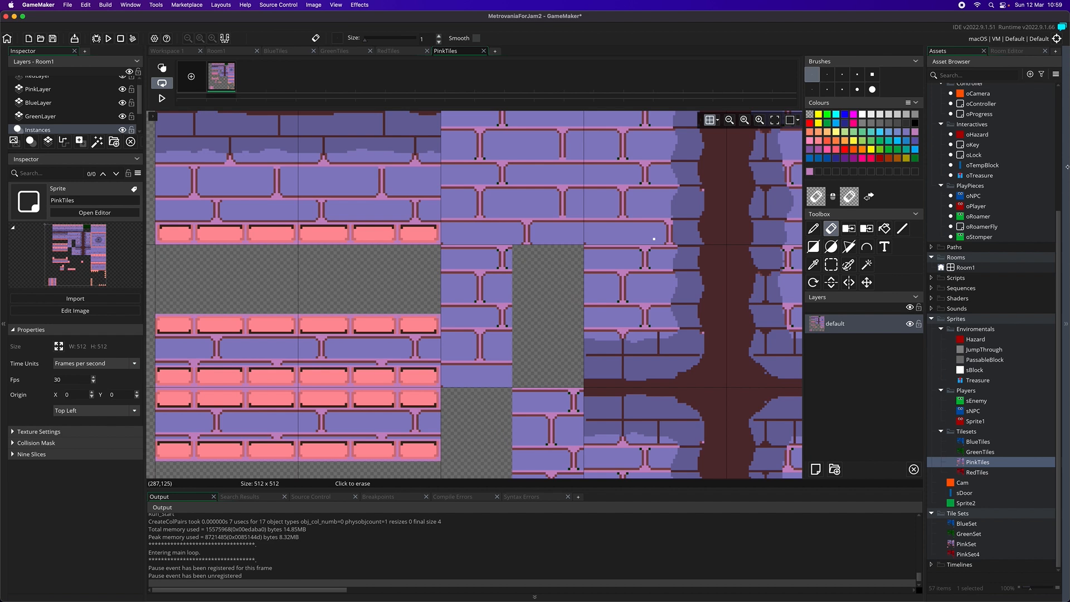
double_click(978, 93)
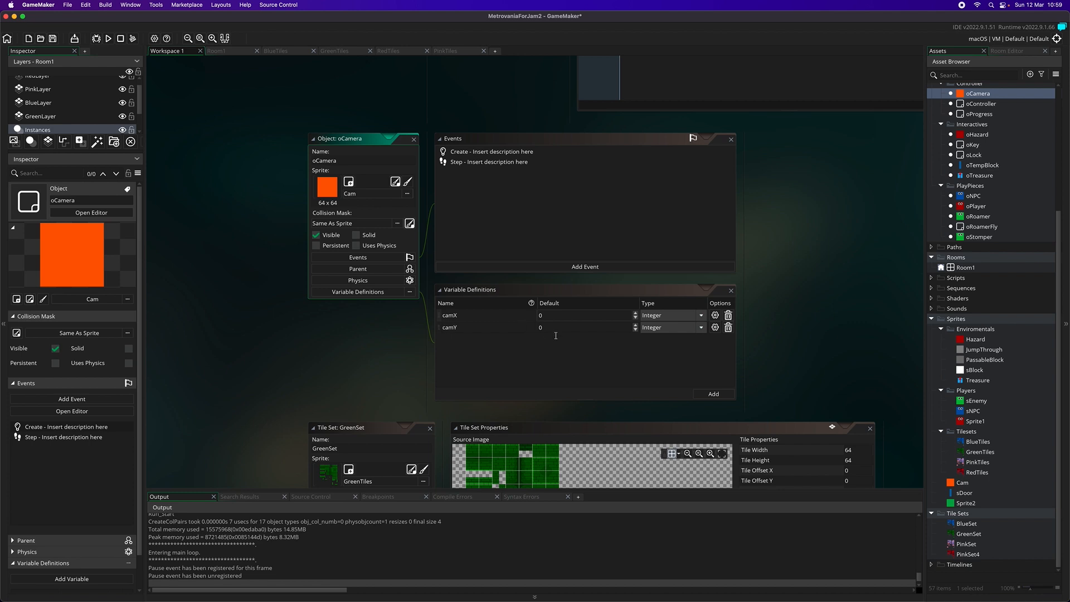
scroll(556, 336, down, 5)
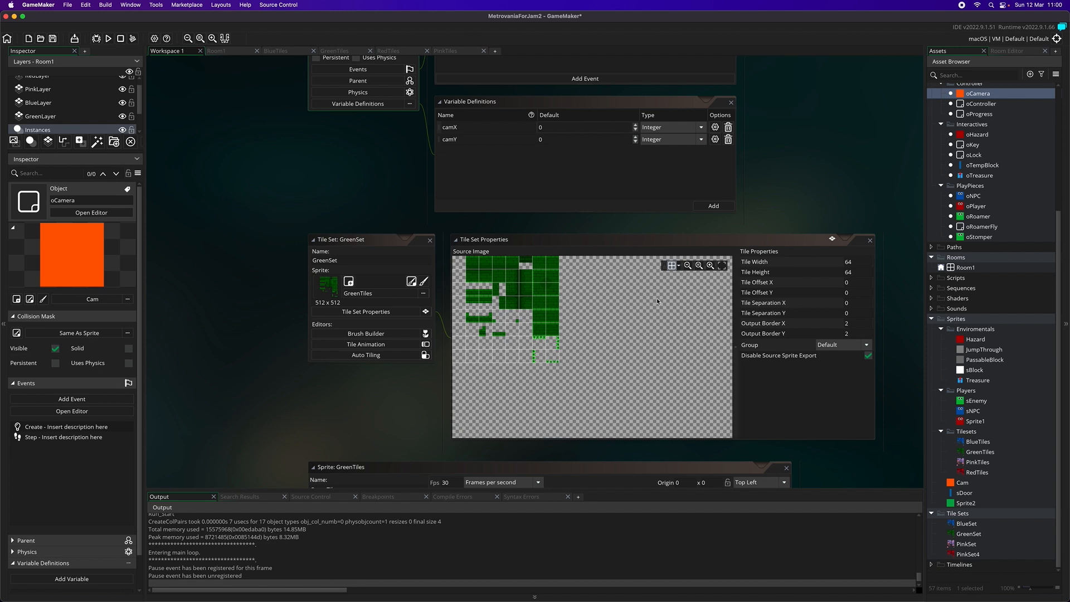
scroll(565, 328, up, 5)
scroll(569, 323, down, 4)
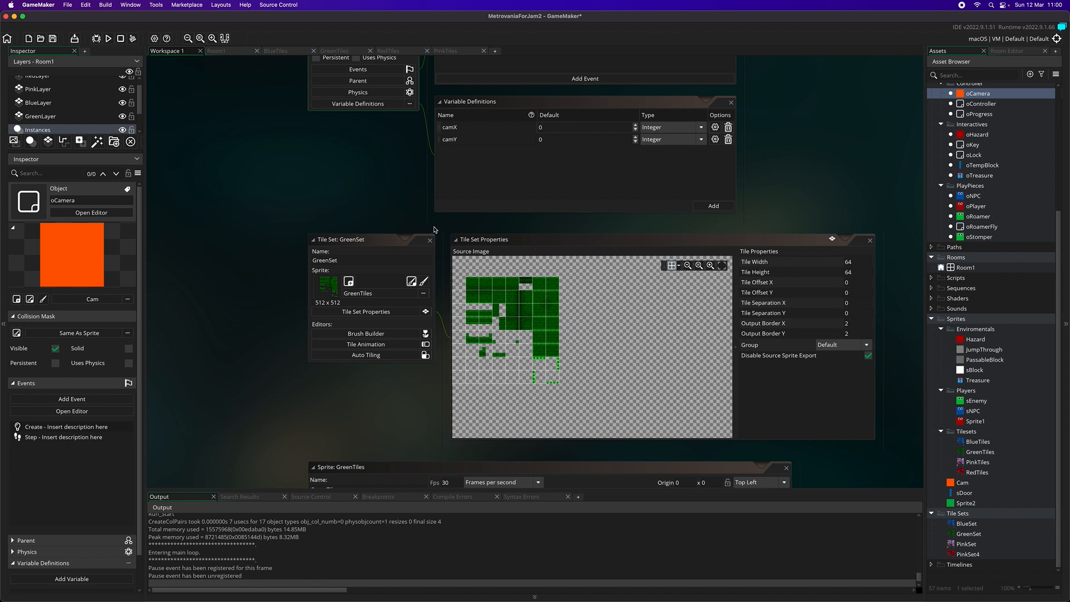
Open Room1 and select the narrow pink oBlock column beside the long platform in the third green room
click(965, 268)
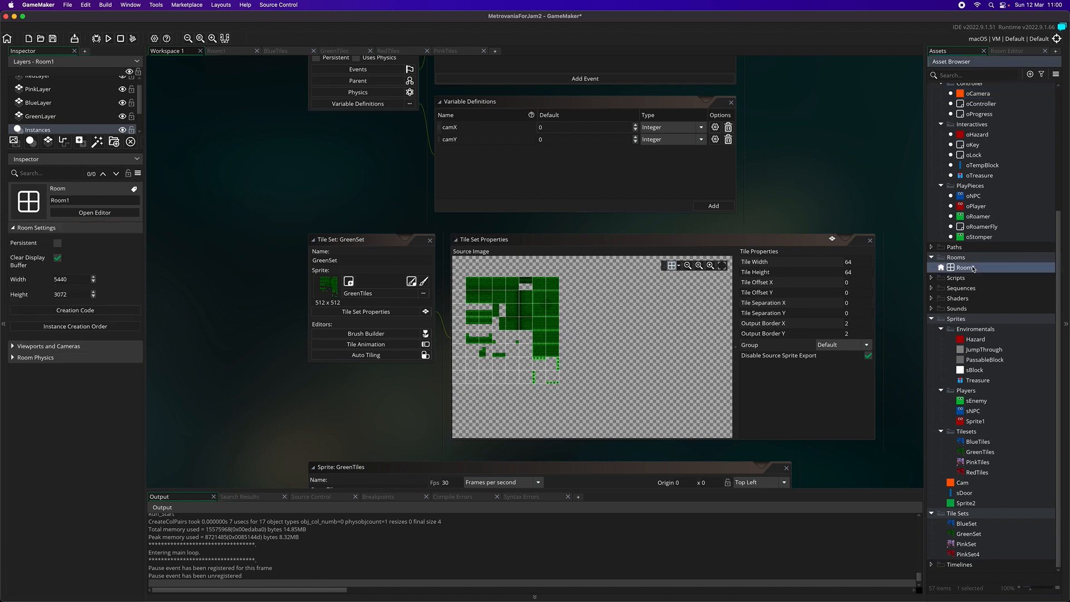
double_click(972, 268)
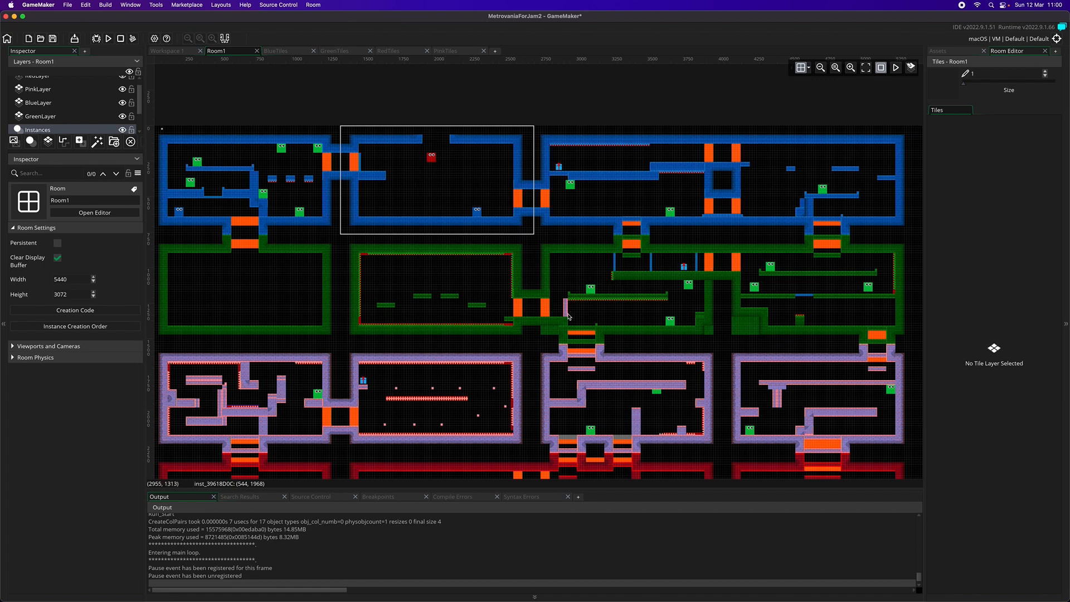
scroll(575, 326, down, 2)
scroll(645, 258, up, 1)
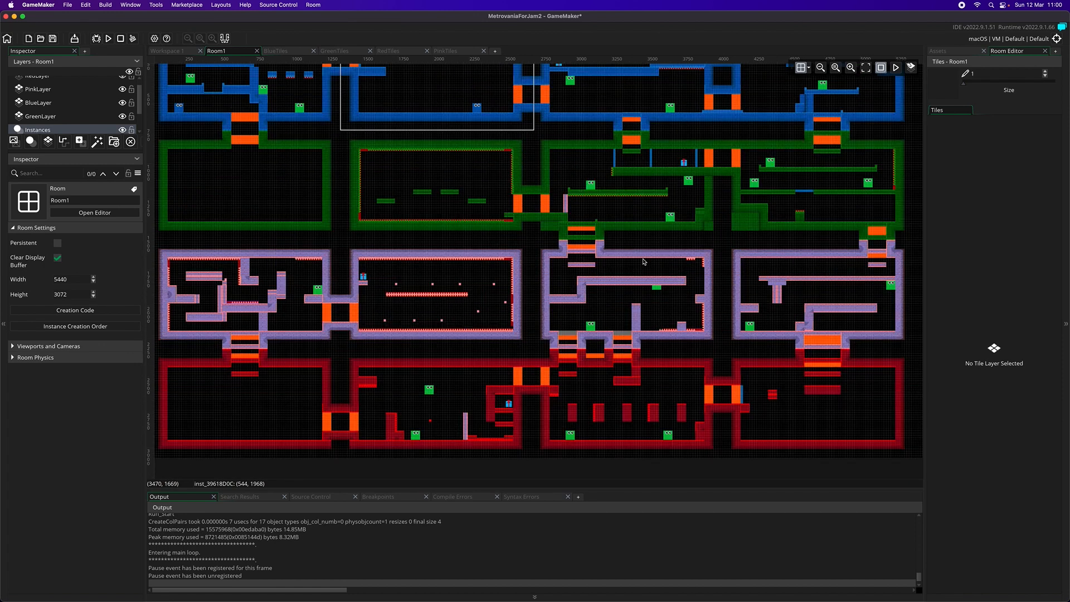
click(567, 205)
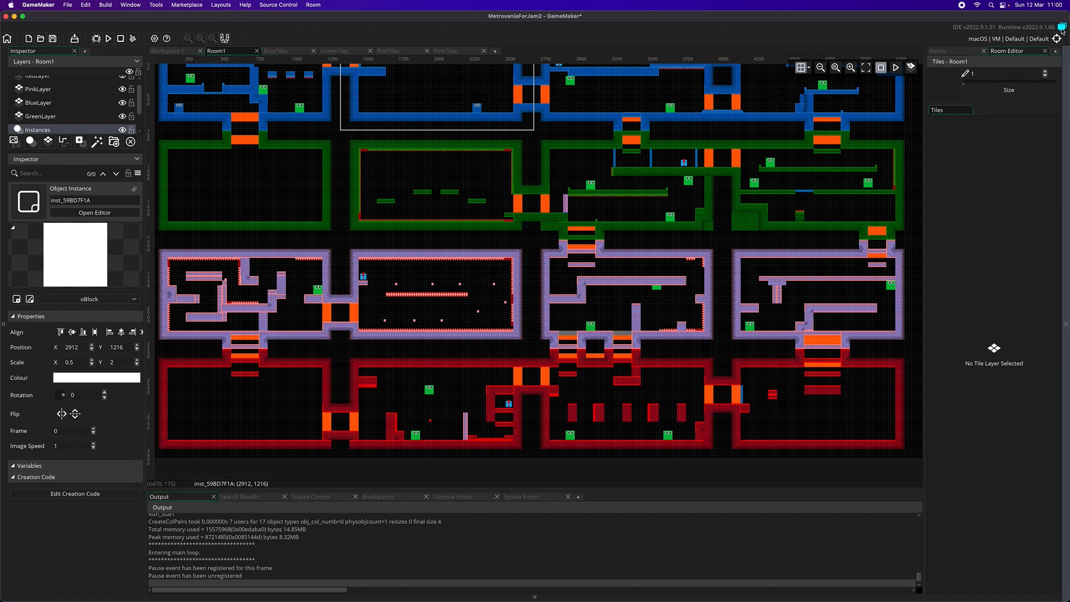
Open the PinkSet tile set, and reopen its PinkTiles source sprite for image editing
click(958, 54)
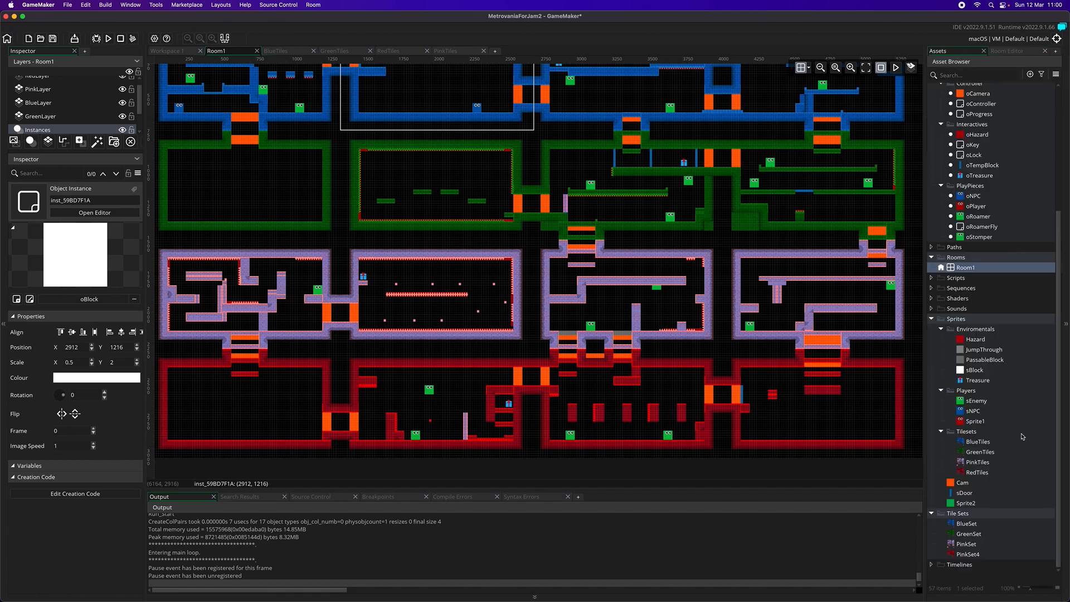
double_click(961, 544)
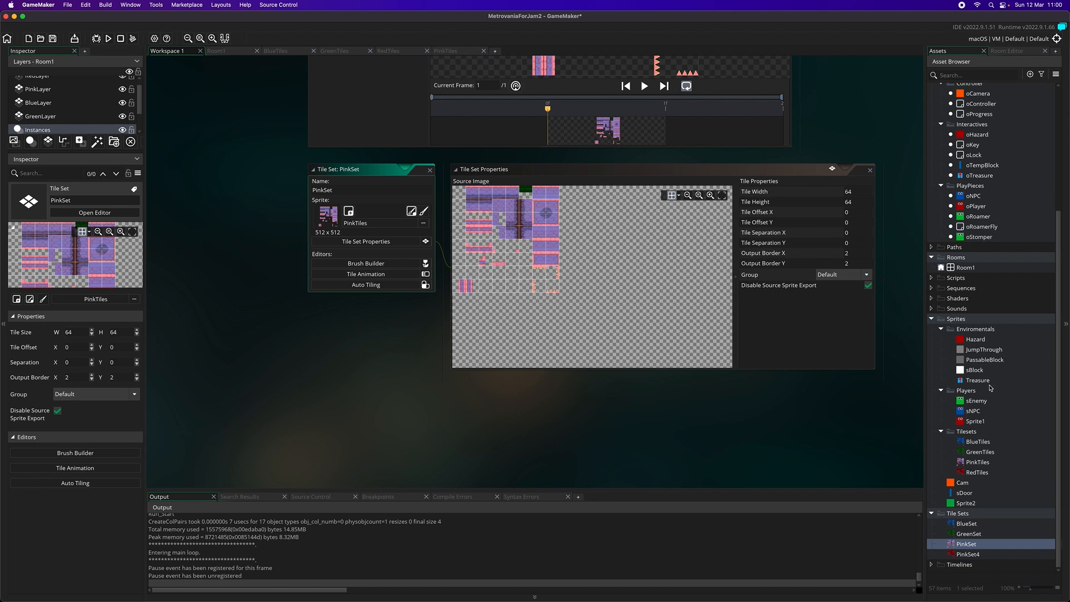
click(976, 472)
click(977, 463)
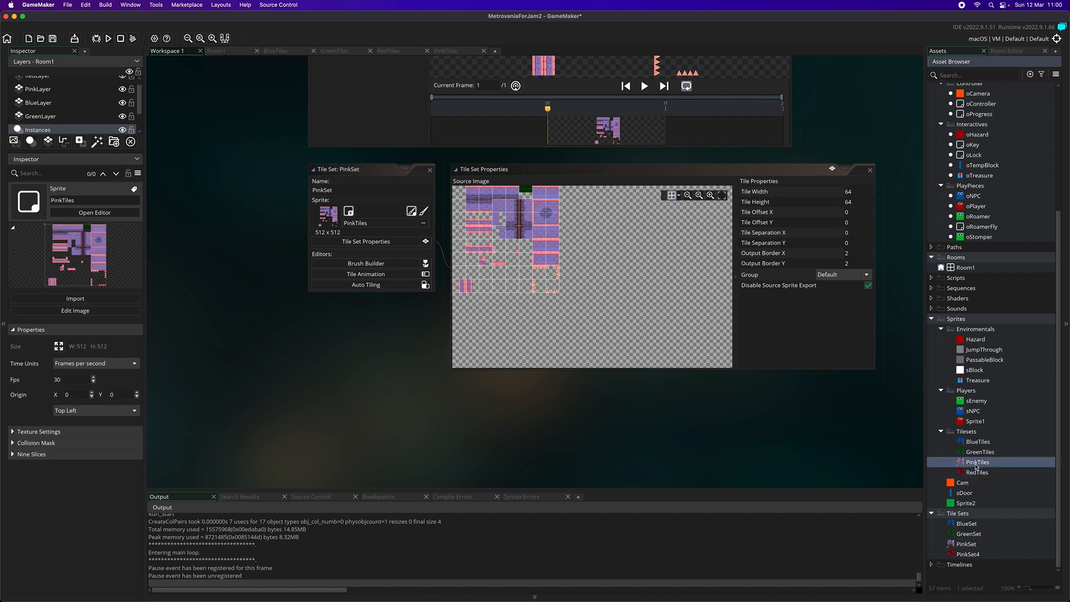
double_click(976, 466)
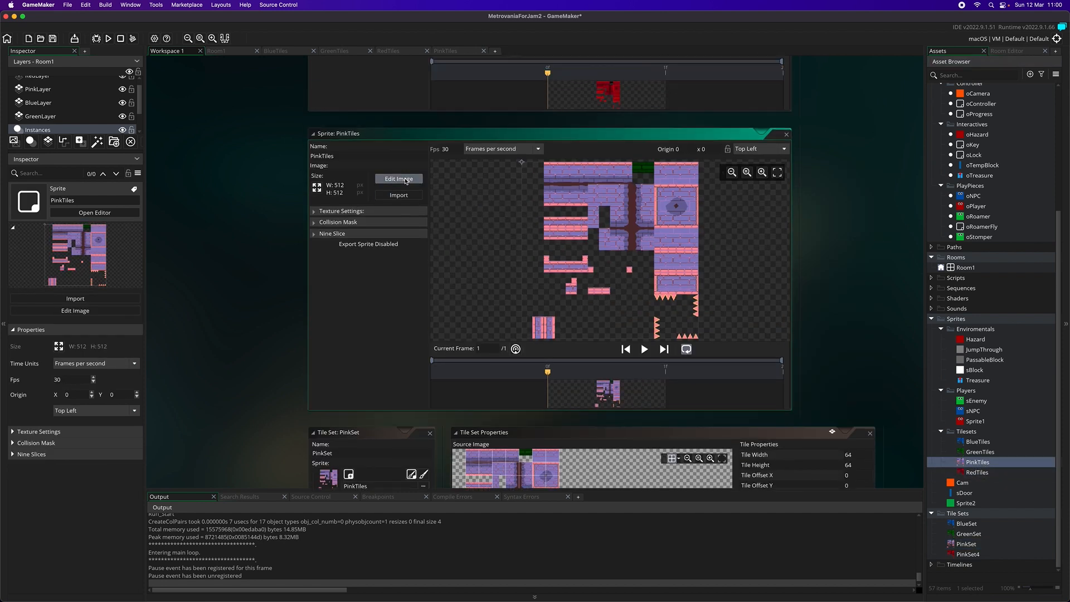
click(399, 179)
Select the double pink column tiles at the bottom of the PinkTiles sprite and turn the selection into a custom brush
scroll(461, 399, left, 10)
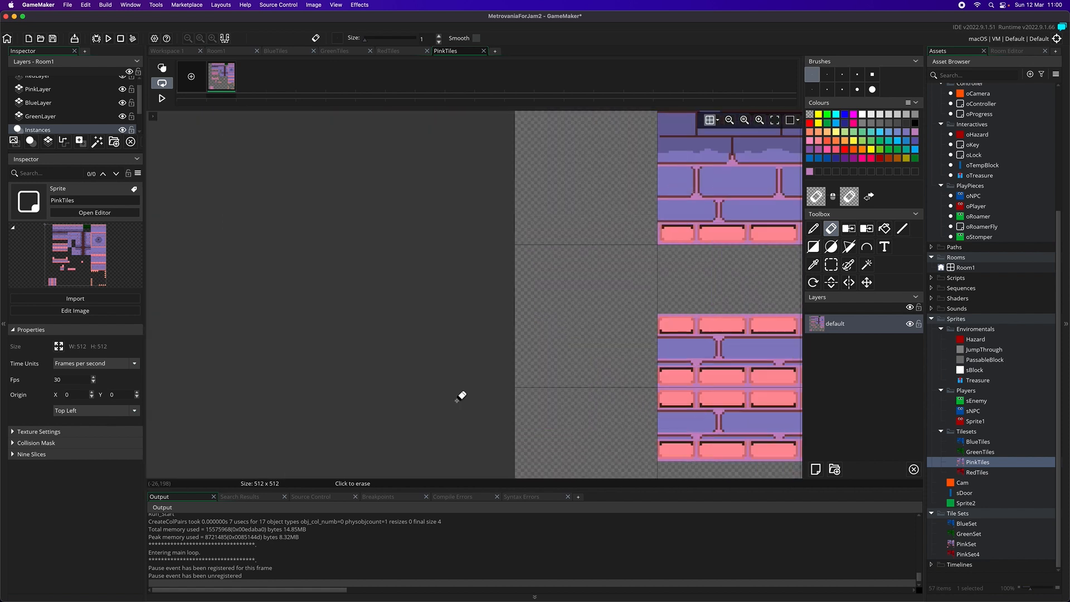
scroll(465, 396, right, 10)
scroll(471, 395, down, 6)
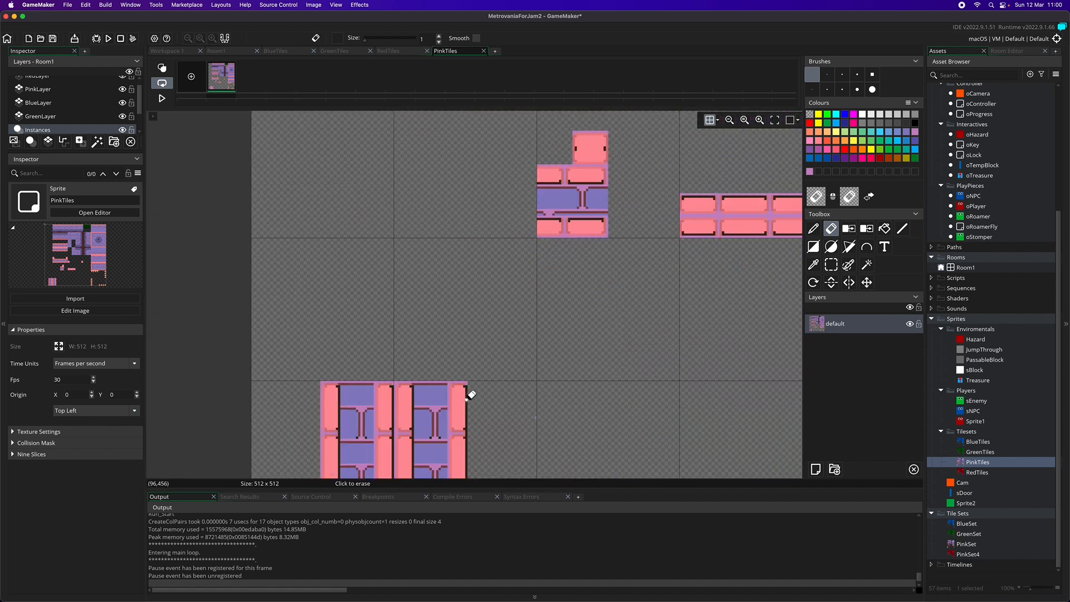
scroll(471, 394, down, 5)
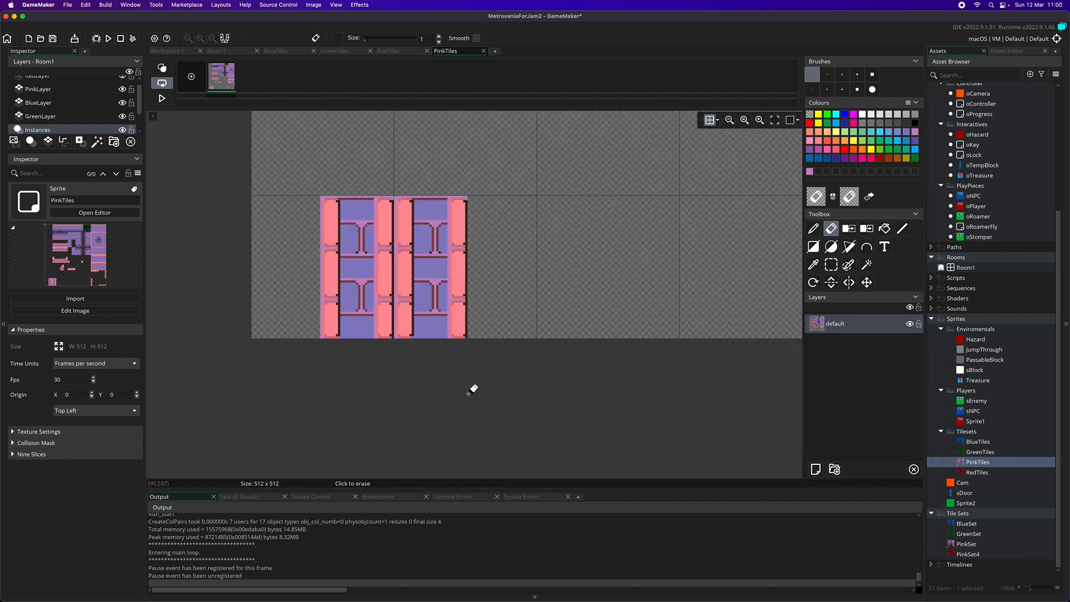
click(831, 265)
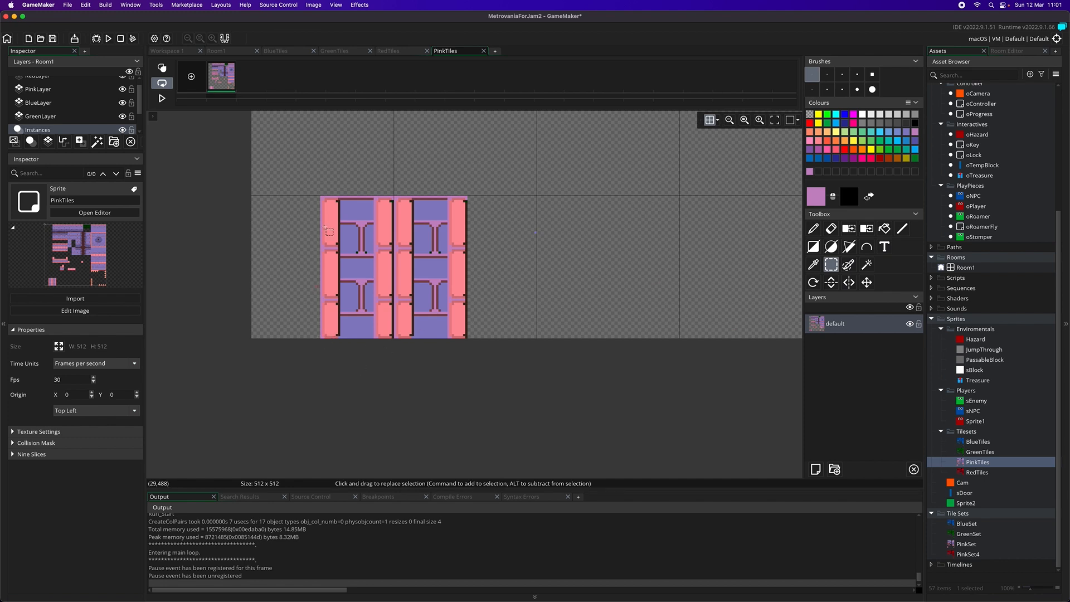
drag(322, 197, 467, 338)
key(super+b)
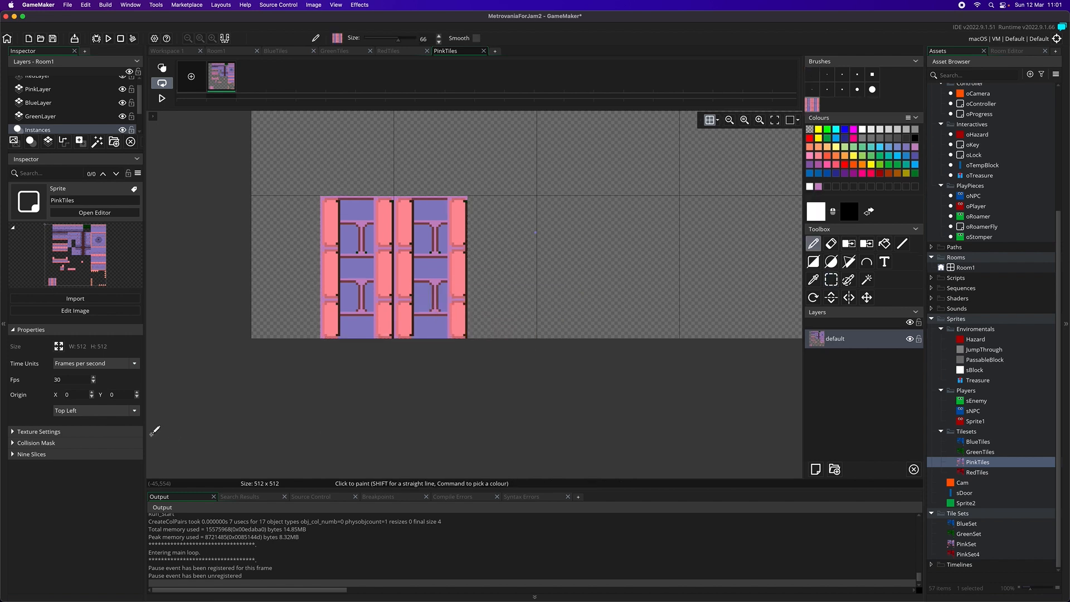
Switch to the RedTiles sprite's image and bring its empty lower area into view
double_click(977, 472)
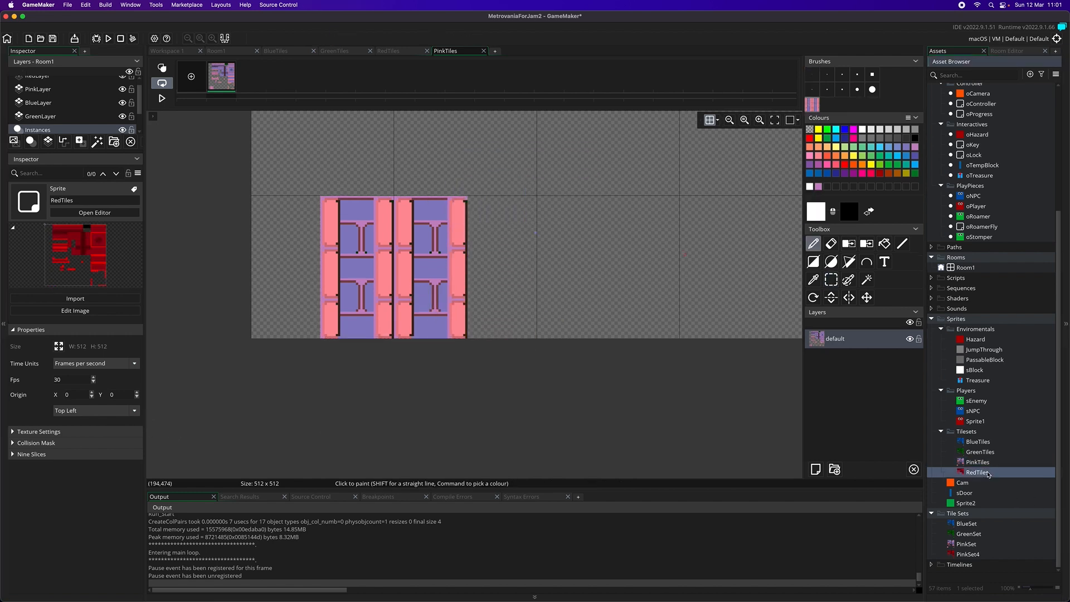
click(399, 174)
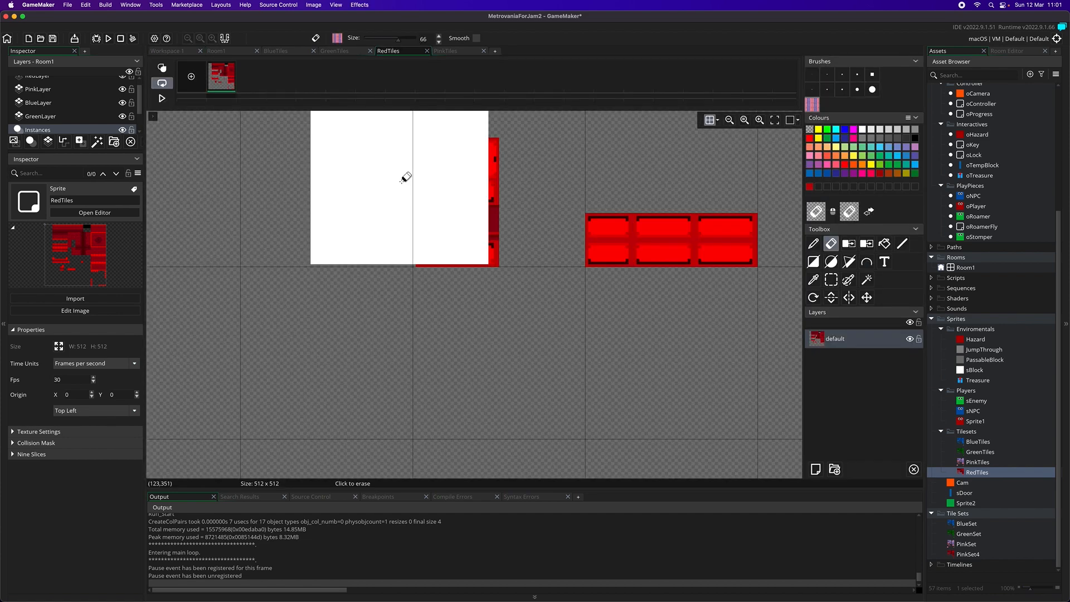
scroll(462, 381, down, 2)
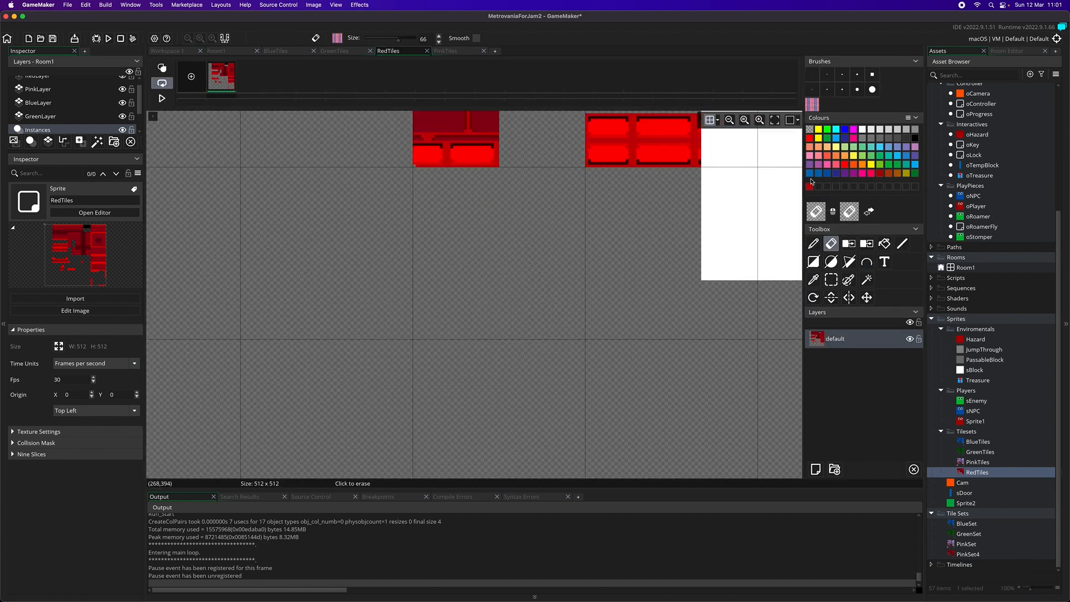
scroll(425, 375, down, 3)
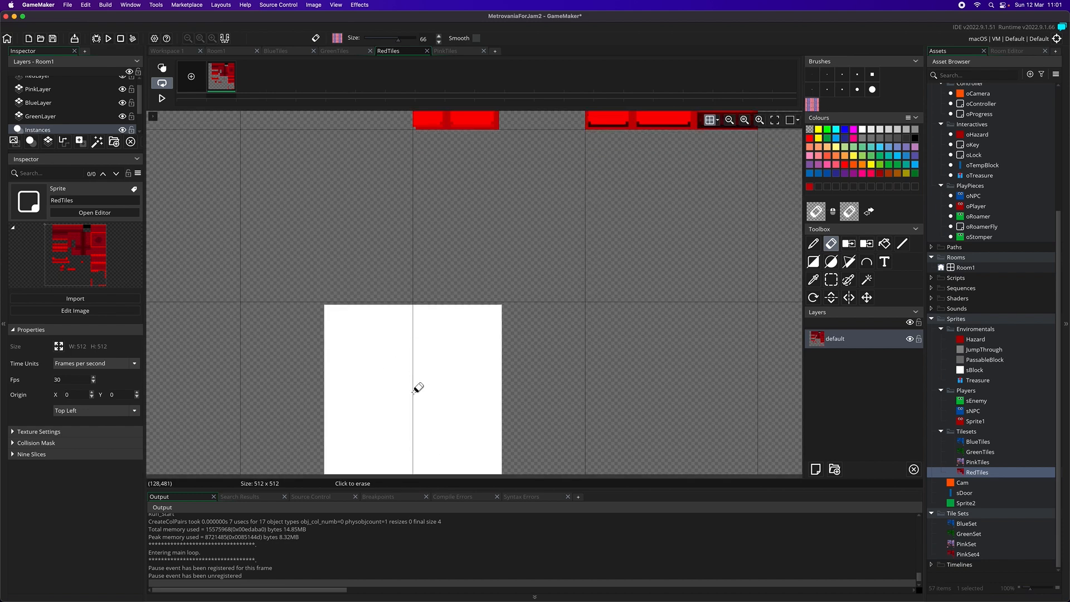
Set the Pencil colour to white and stamp the double pink column brush into the empty area just below the U-shaped red platform
click(813, 244)
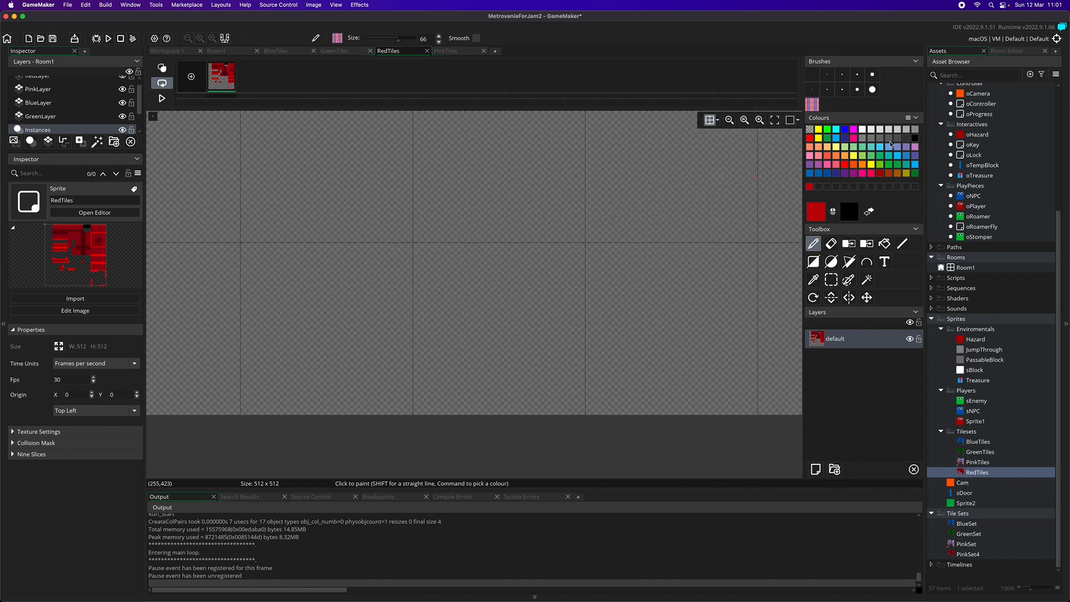
click(863, 130)
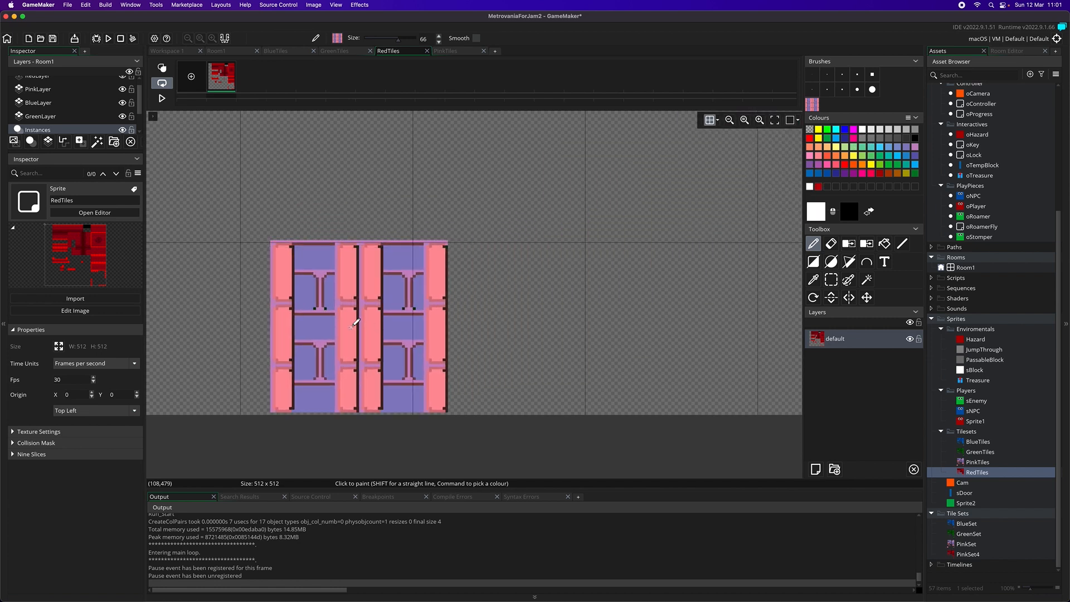
scroll(356, 325, left, 1)
scroll(355, 326, left, 3)
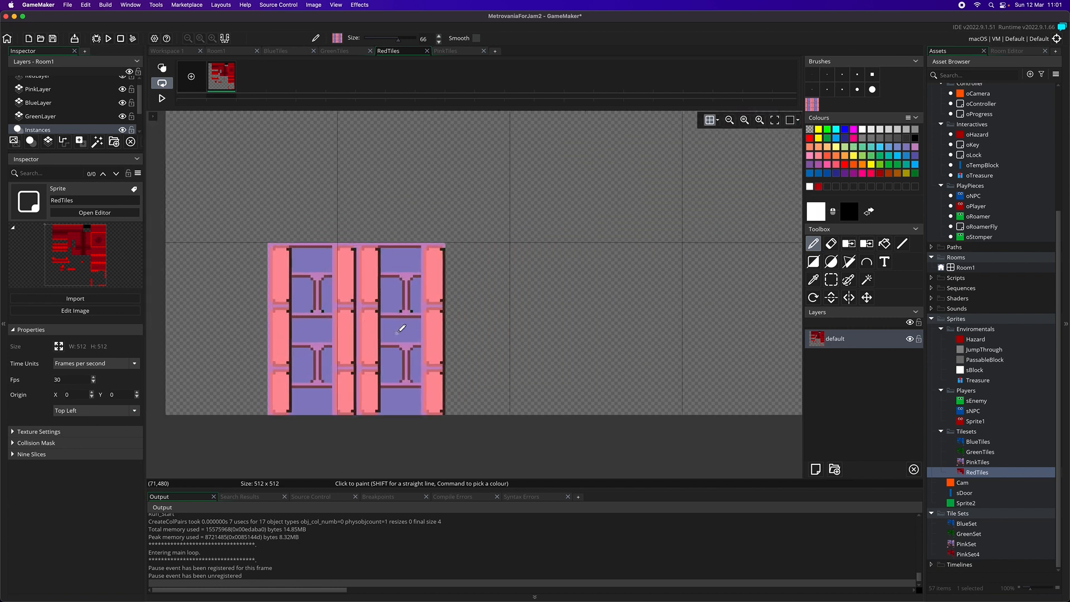
scroll(478, 324, up, 5)
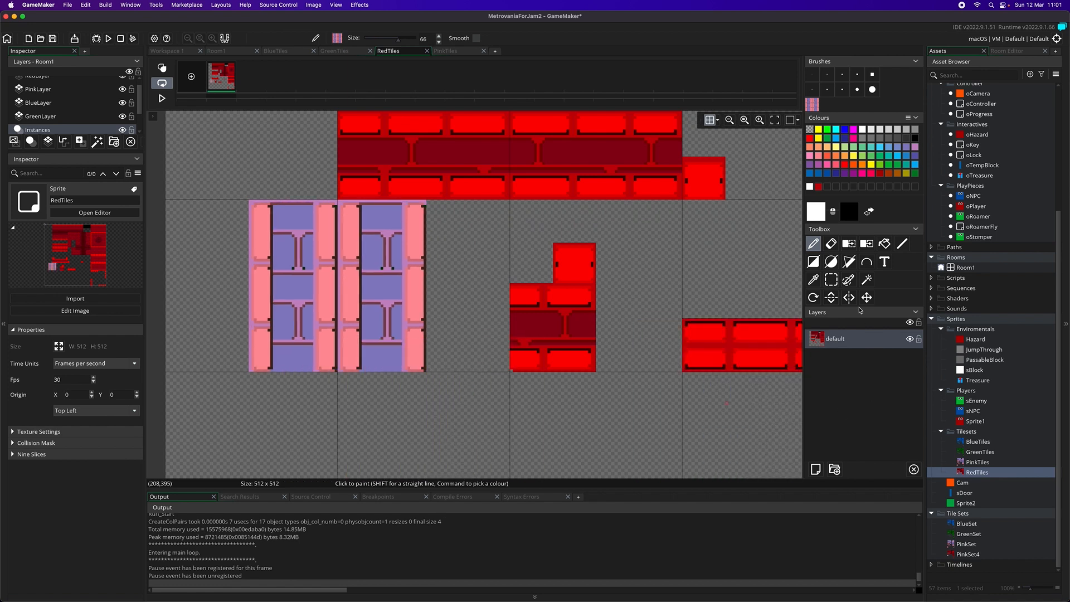
Replace the blue backing of the stamped columns with the dark red sampled from the middle band of the platform above
click(867, 244)
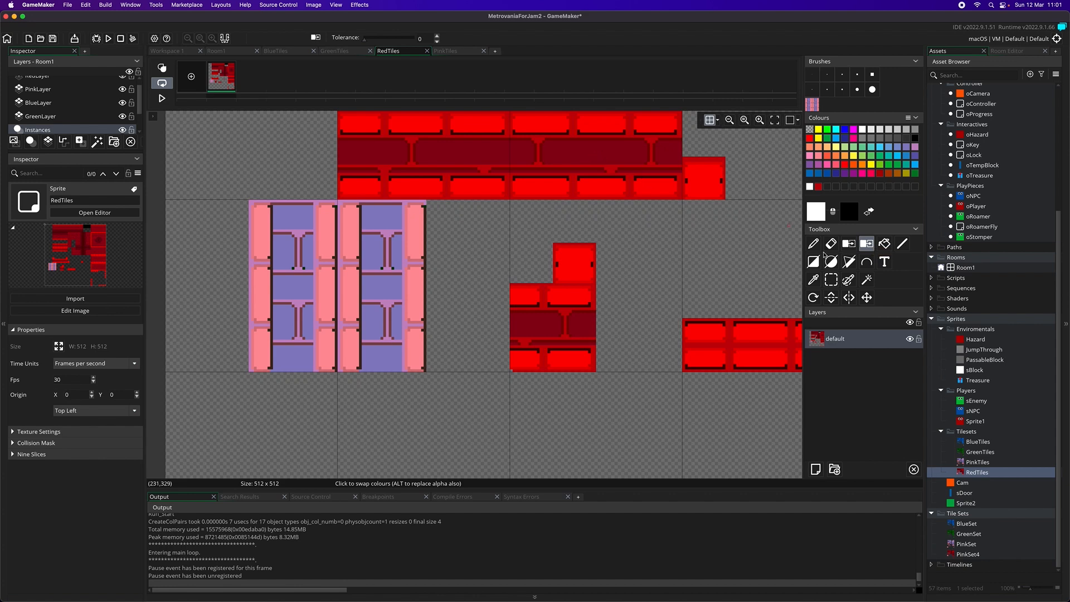
click(813, 279)
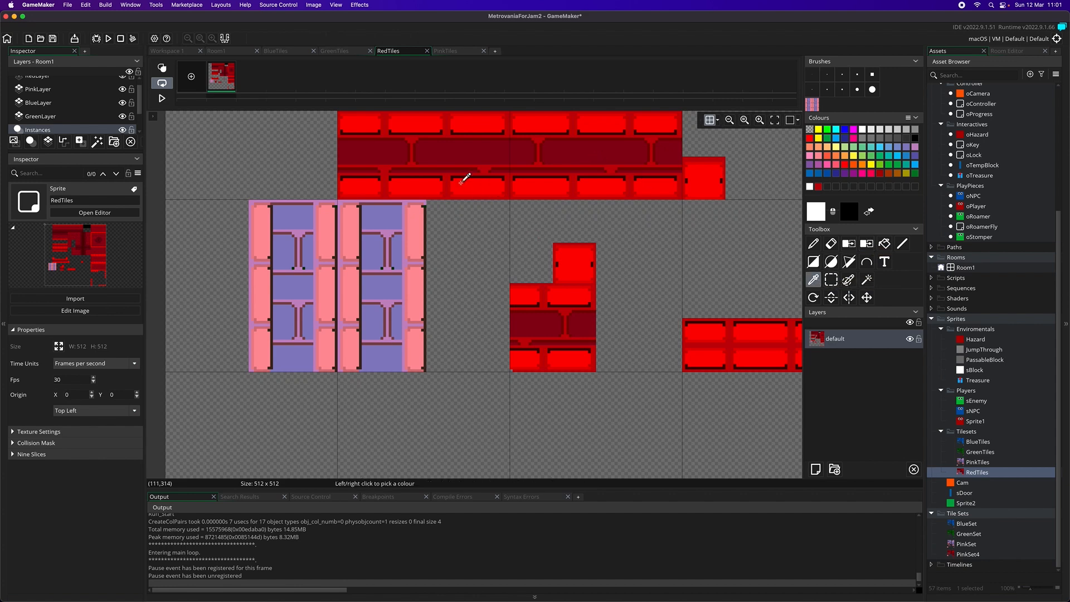
click(471, 148)
click(884, 244)
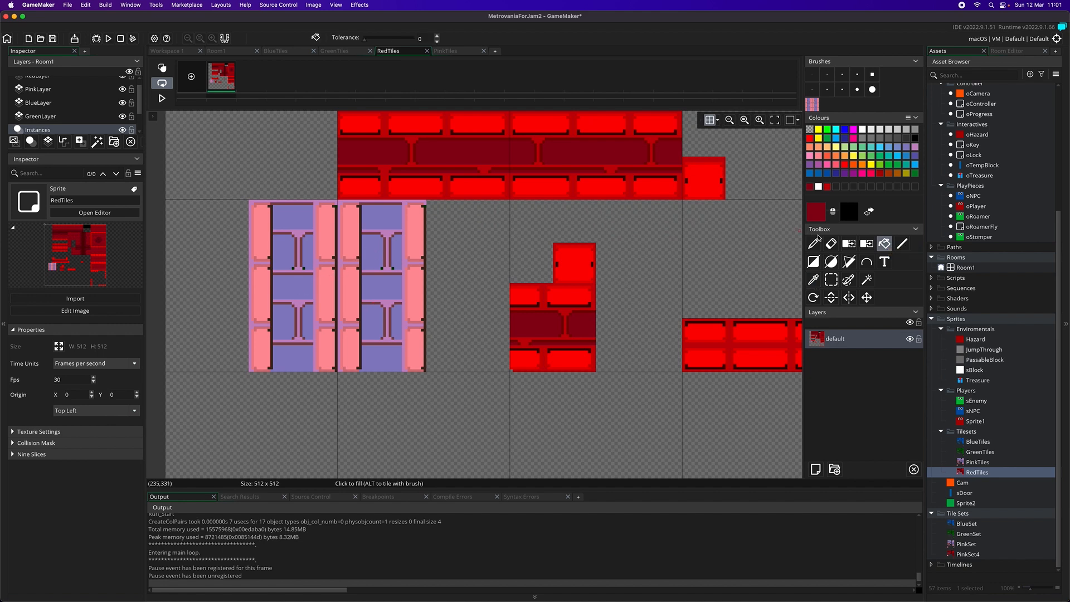
click(866, 244)
click(379, 257)
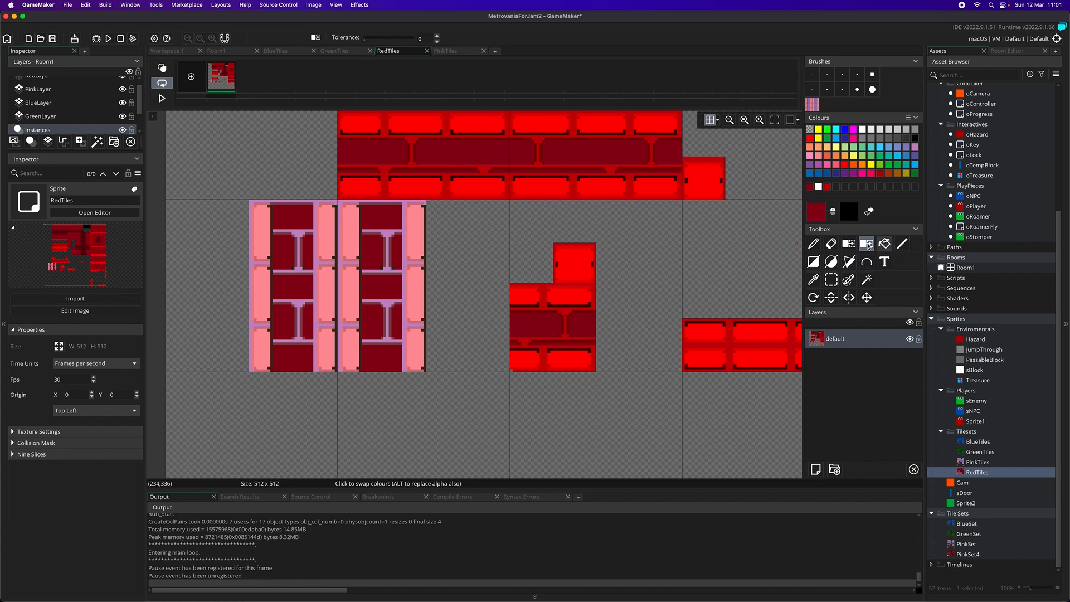
Replace the pink brick faces of the columns with the bright red sampled from the platform's lower bricks
click(811, 281)
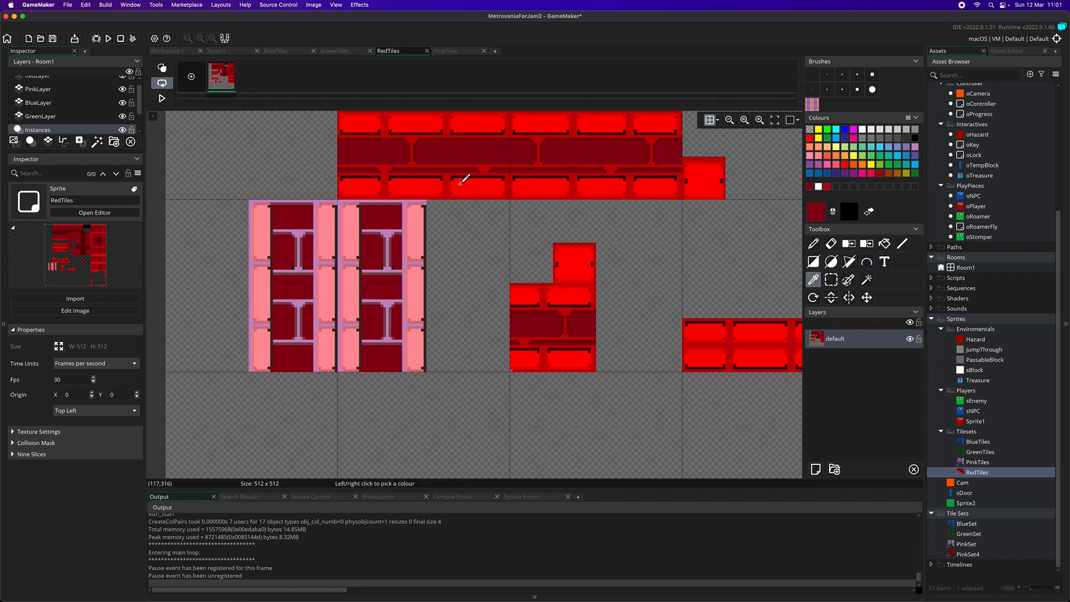
click(406, 183)
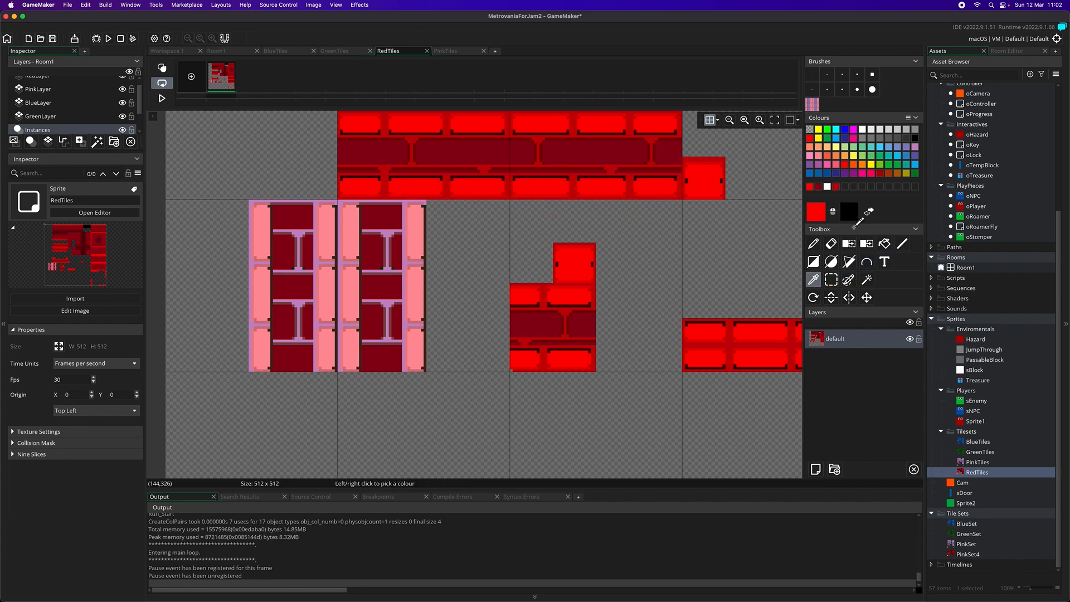
click(867, 244)
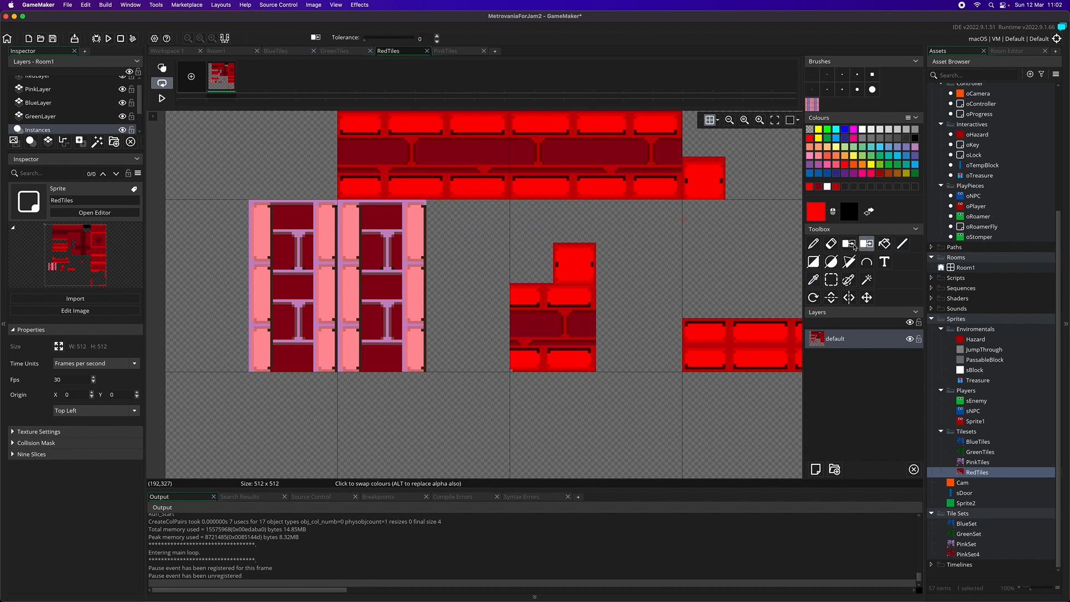
click(418, 231)
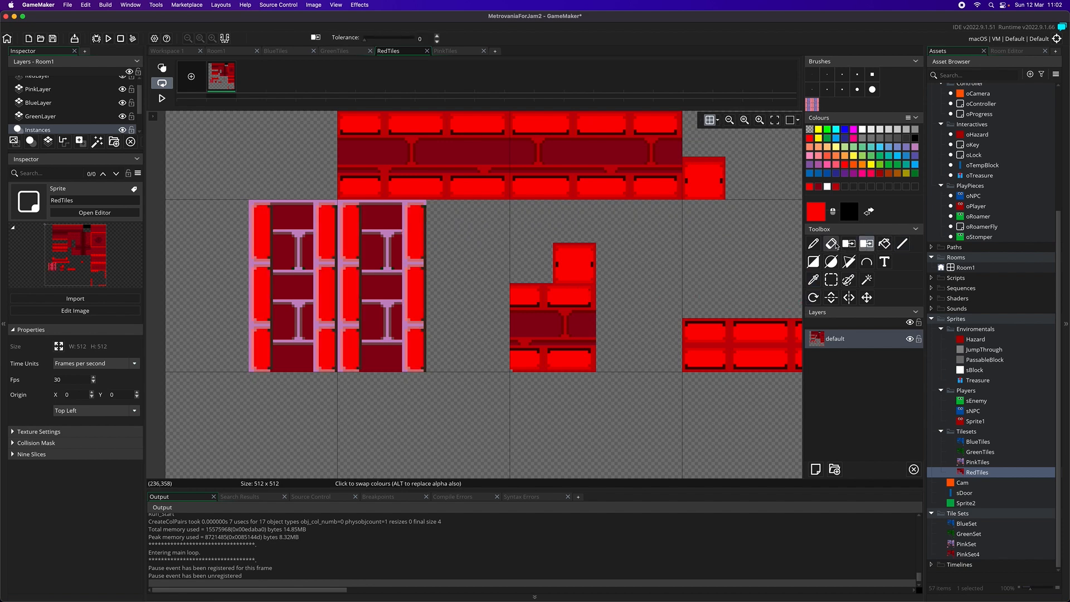
Replace the purple framing of the columns with the medium red sampled from the gap between the platform's lower bricks
click(813, 280)
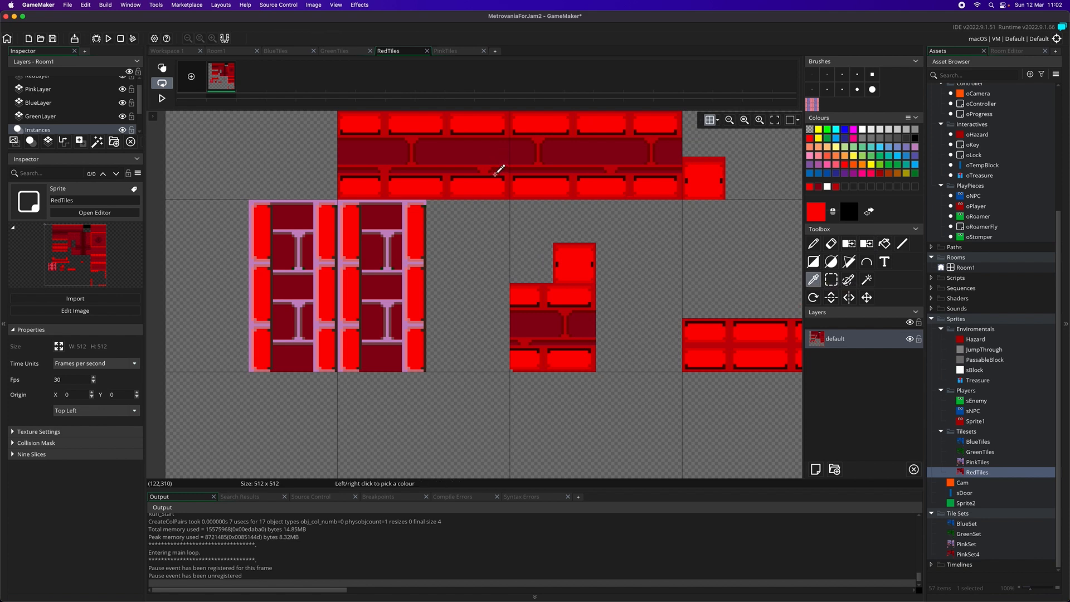
click(368, 195)
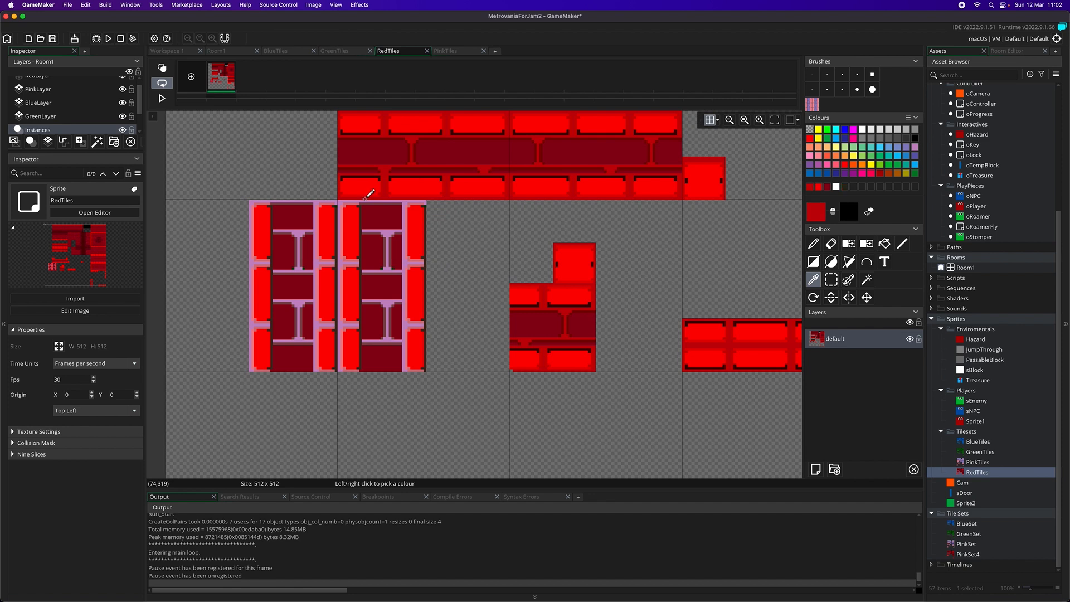
click(867, 244)
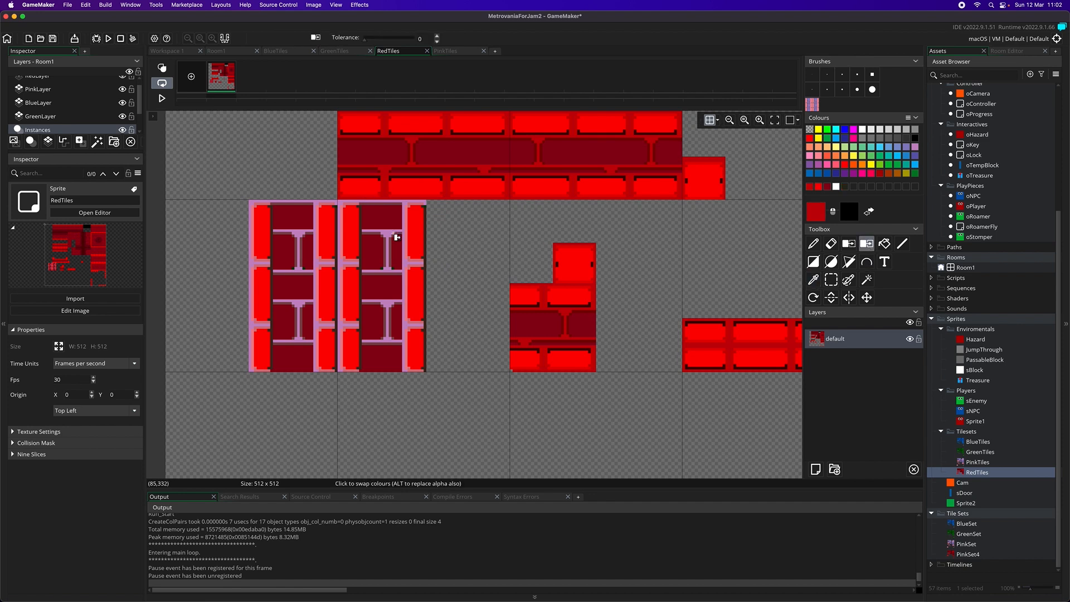
click(345, 207)
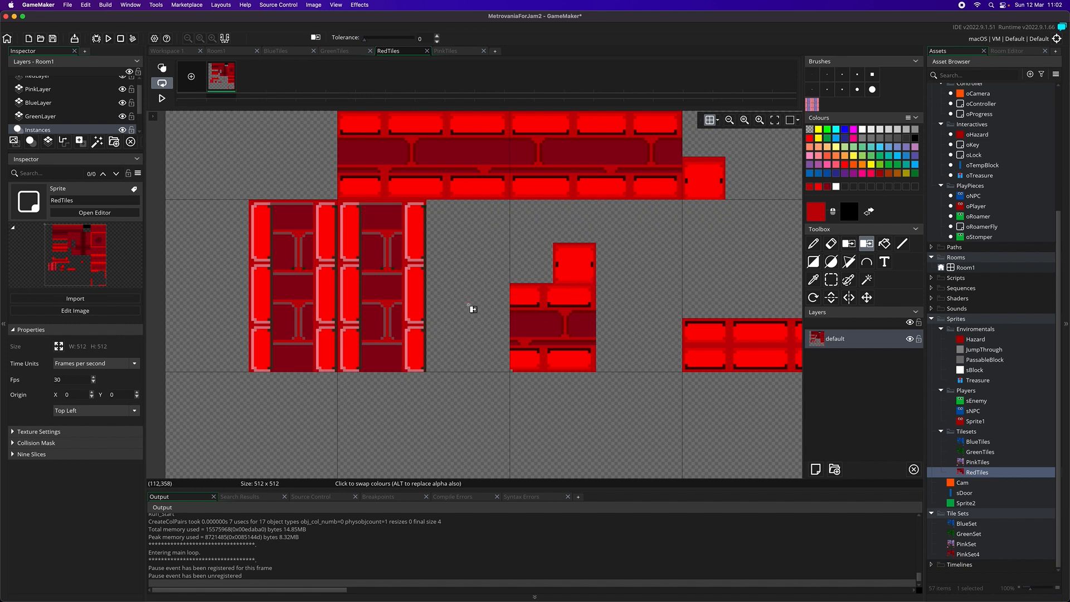
Compare the highlight and edge shading of the existing red platforms with that of the recoloured columns
scroll(474, 305, up, 2)
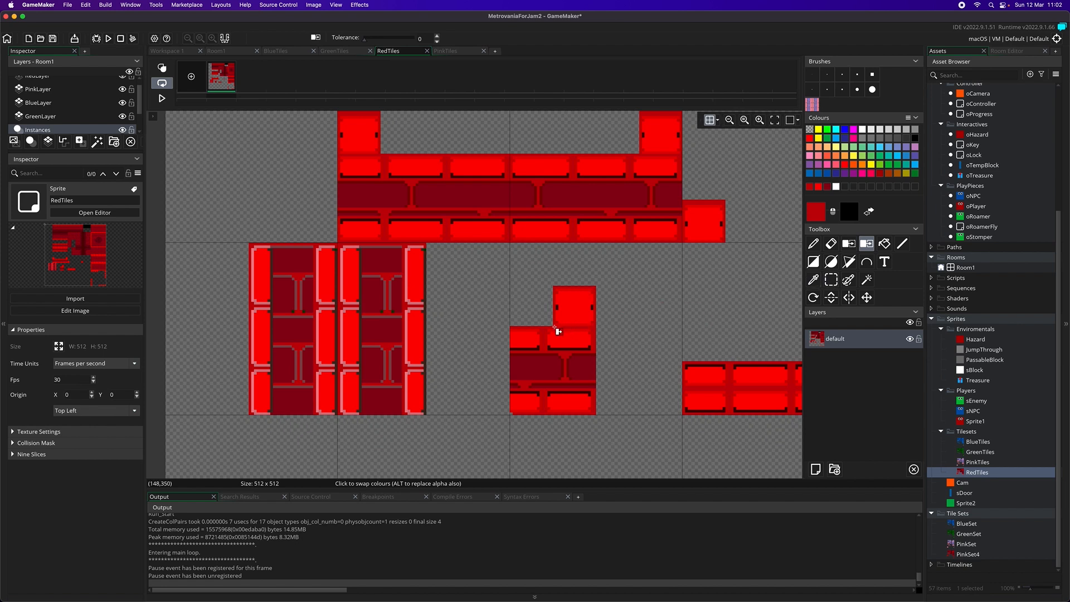
scroll(455, 335, up, 3)
scroll(456, 335, up, 1)
scroll(456, 335, down, 6)
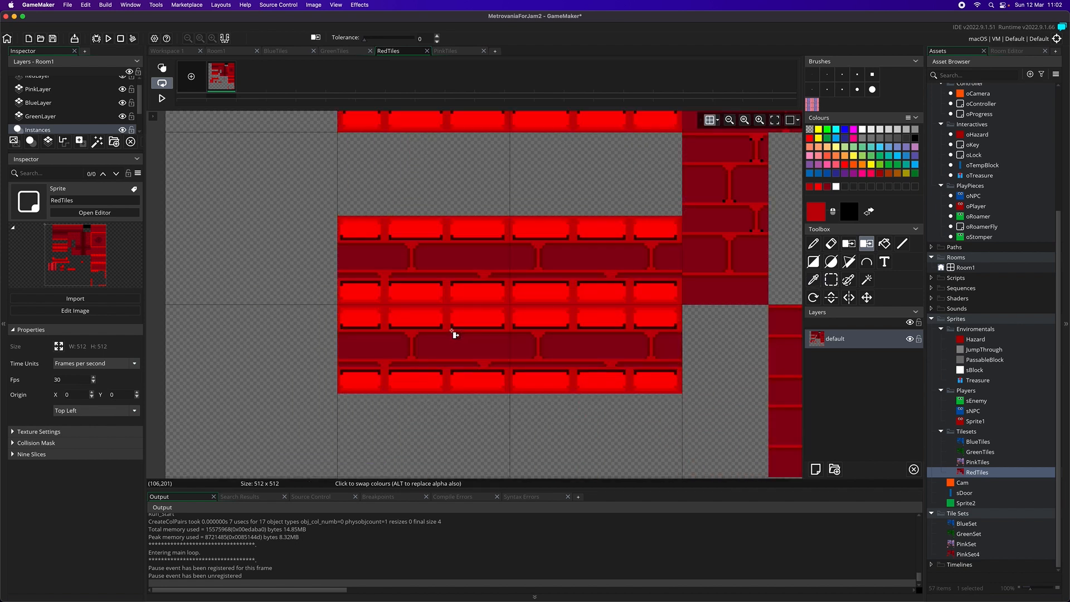
scroll(455, 335, up, 2)
scroll(455, 333, up, 1)
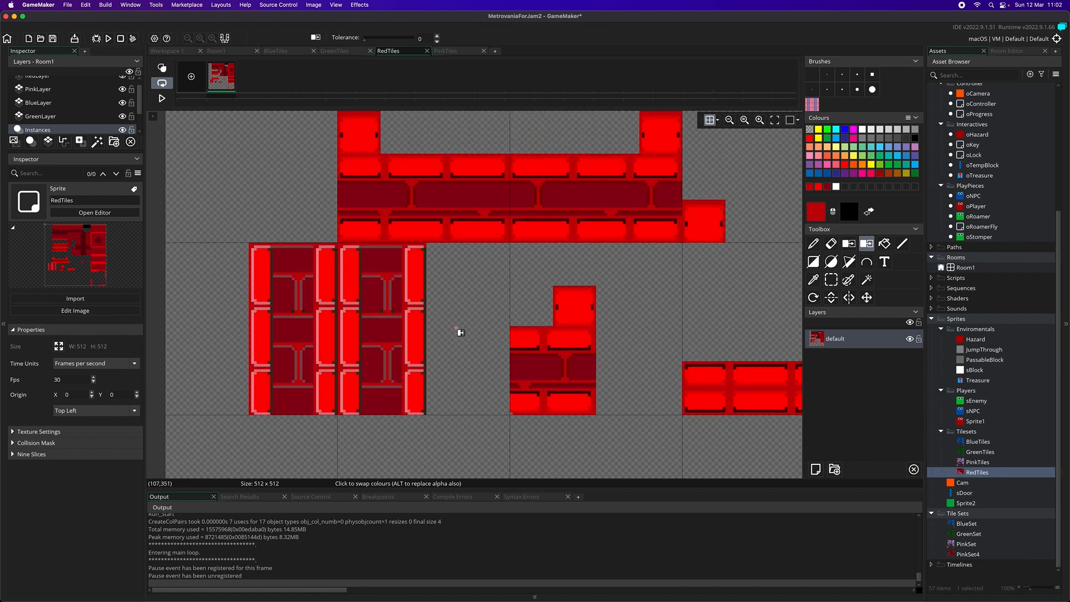
scroll(464, 331, up, 1)
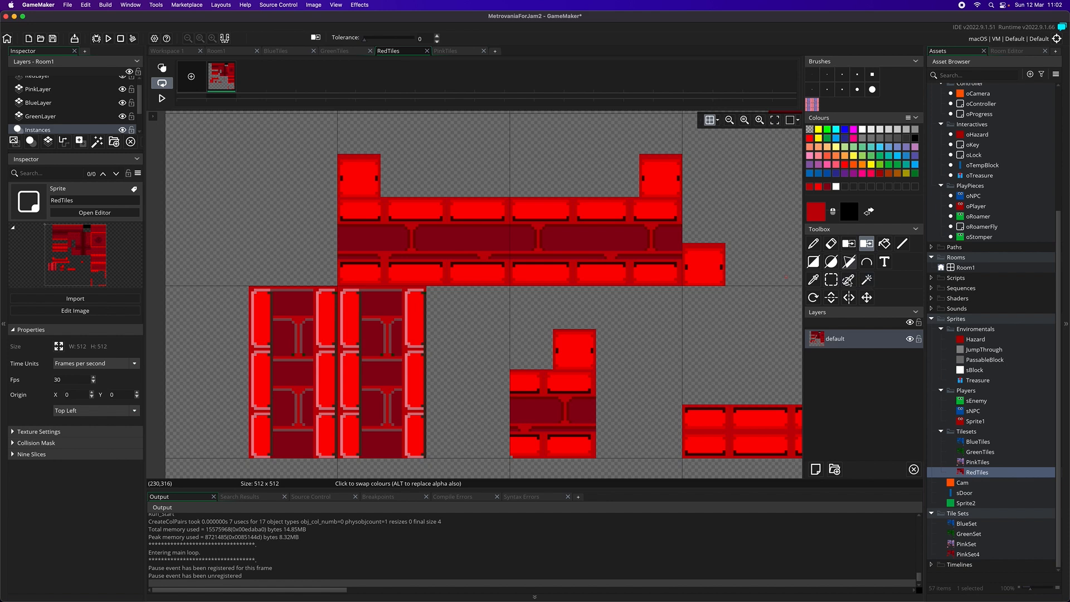
click(815, 281)
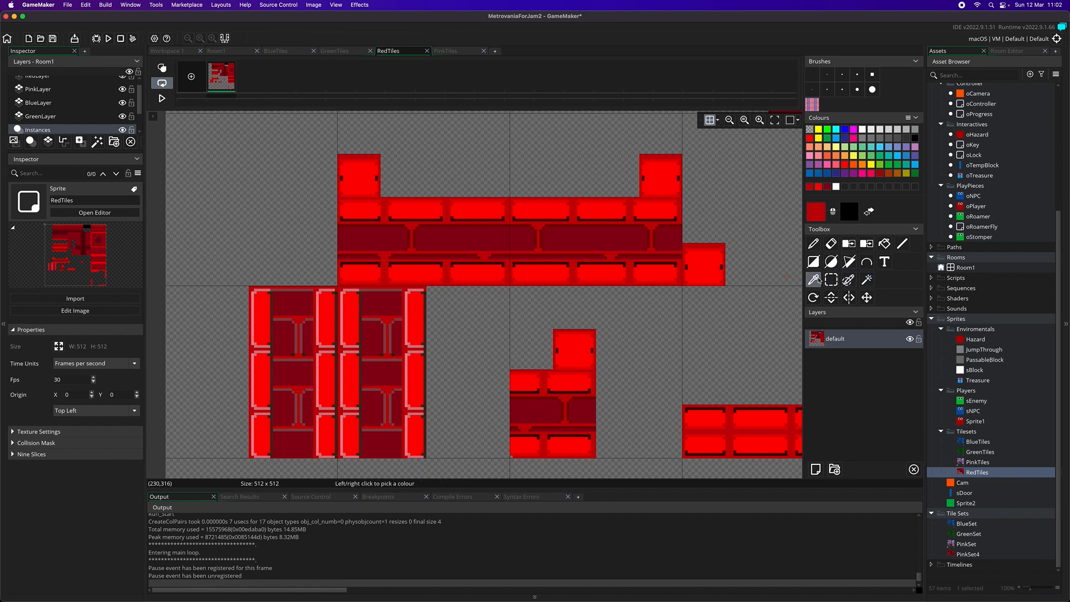
click(528, 198)
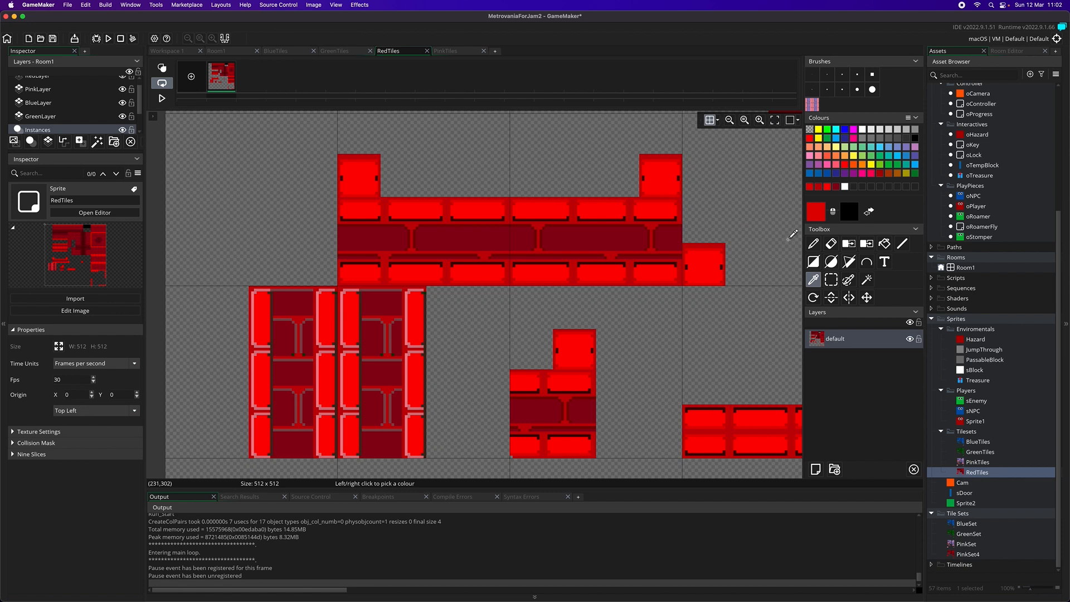
click(866, 245)
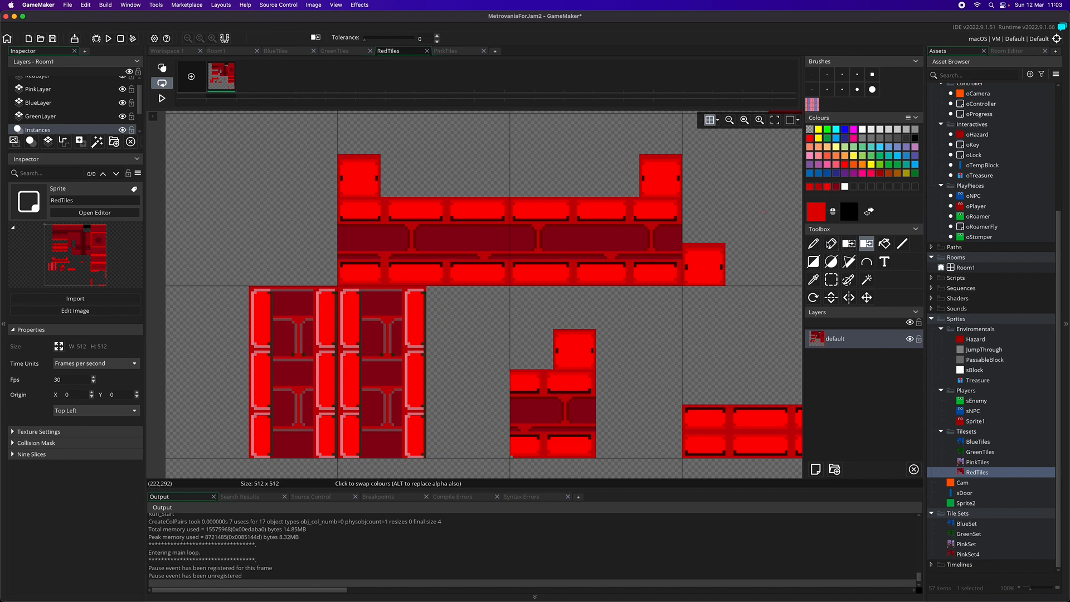
Sample the light pink highlight from the column bricks and swap it in for the edge line along the red platform bricks
click(814, 279)
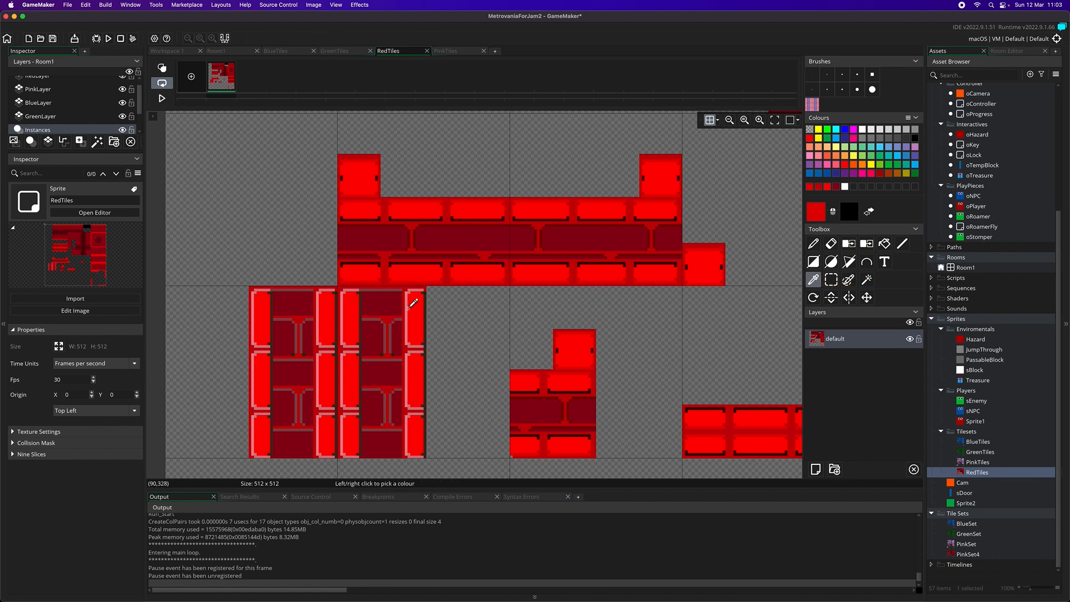
click(409, 306)
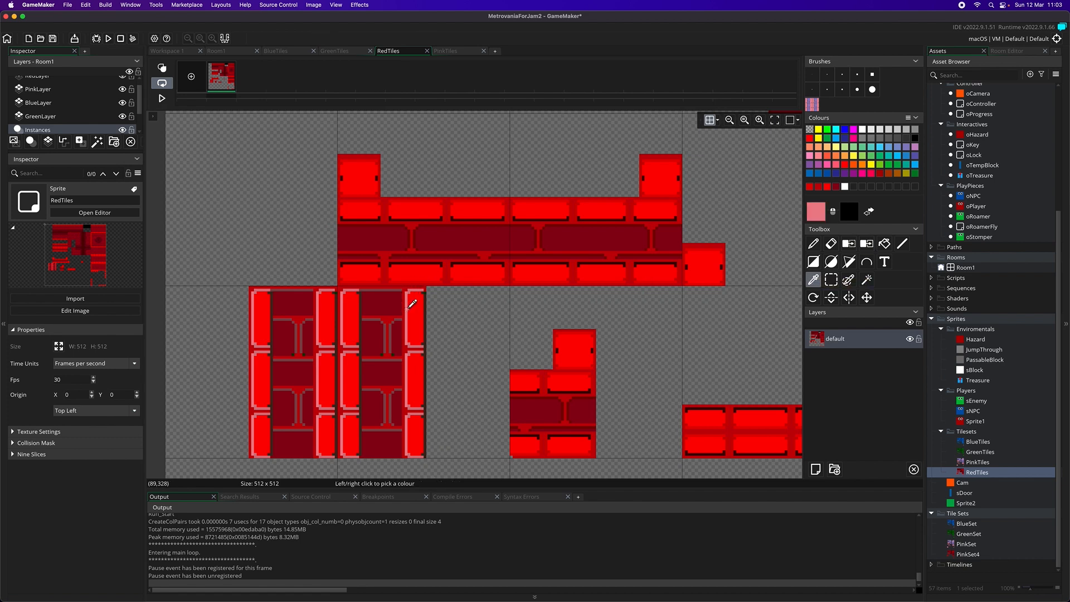
click(867, 245)
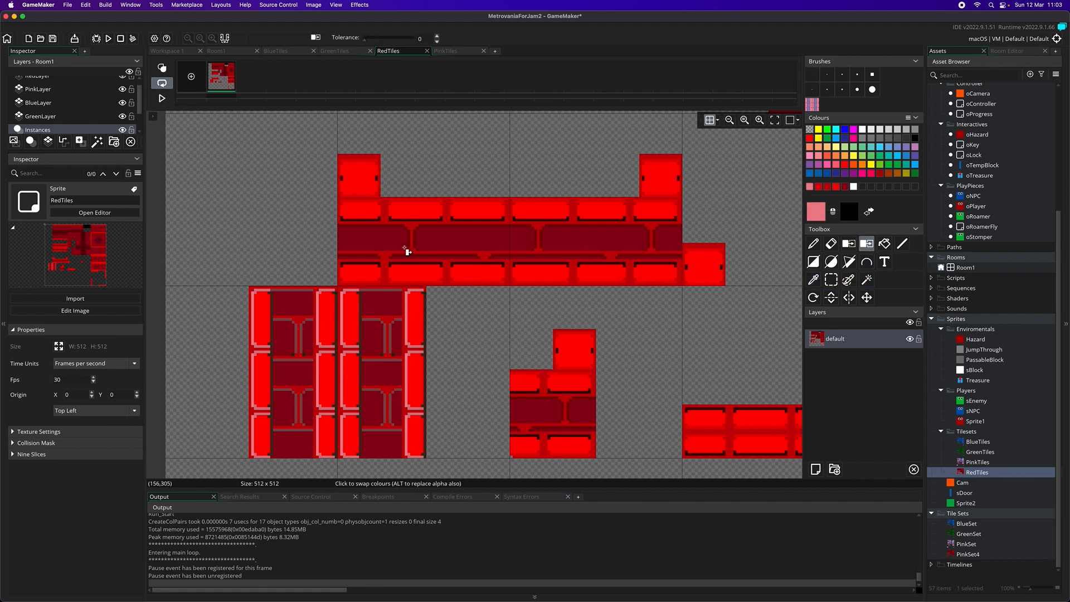
click(471, 284)
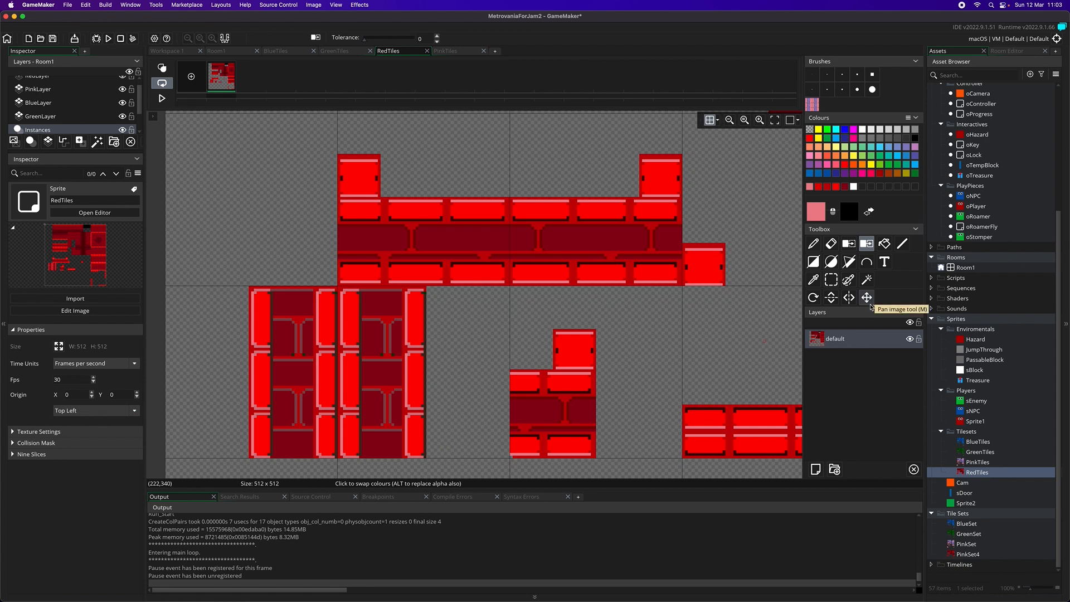
Sample the muted brownish red from the columns' inner outlines and swap it in for the outlines in the platforms' dark middle band
click(817, 281)
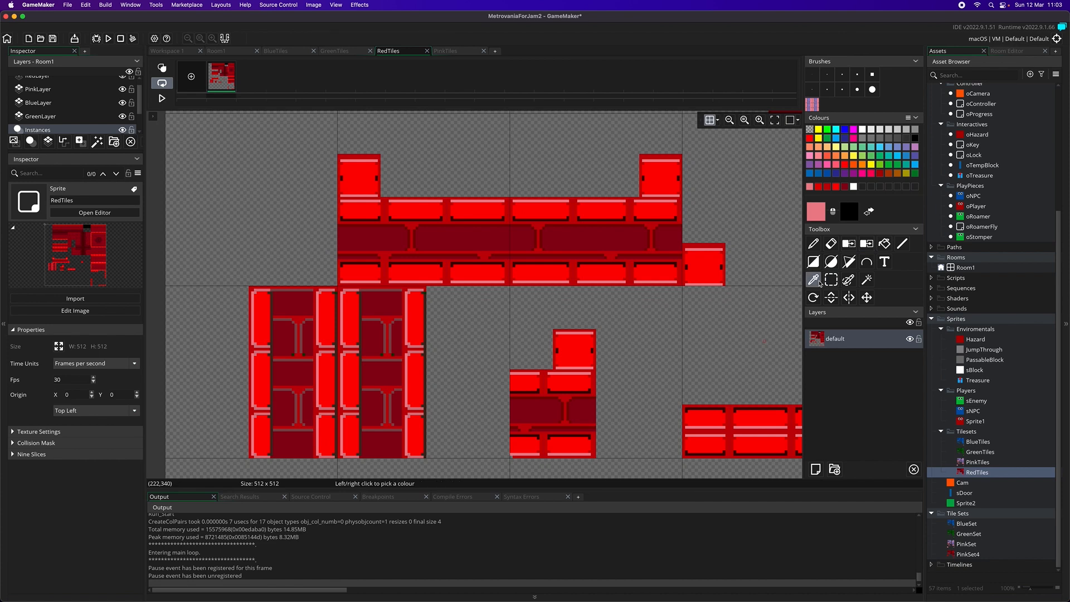
click(394, 329)
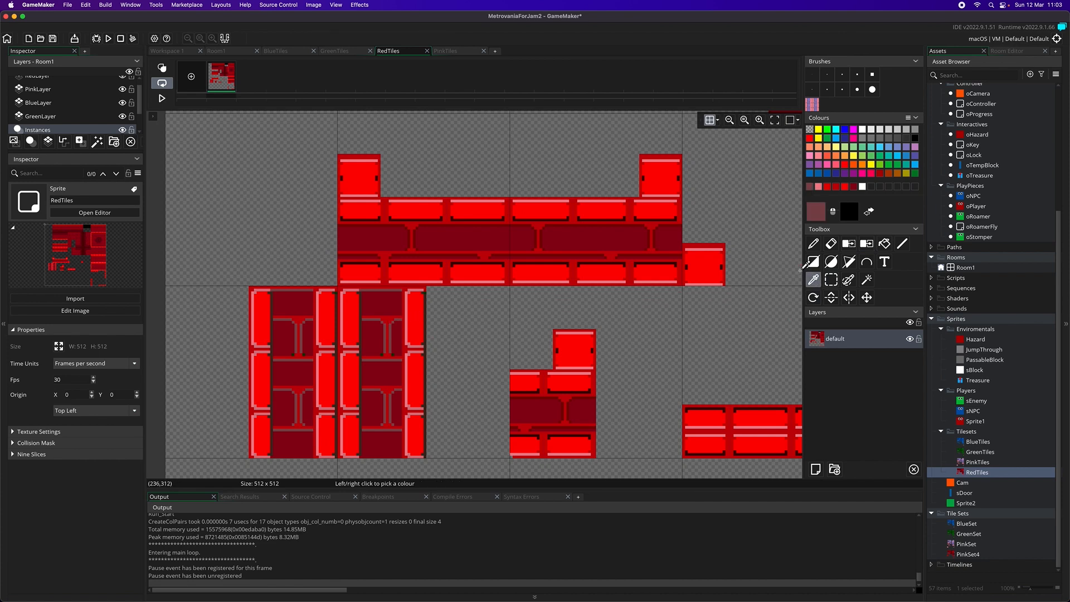
click(884, 243)
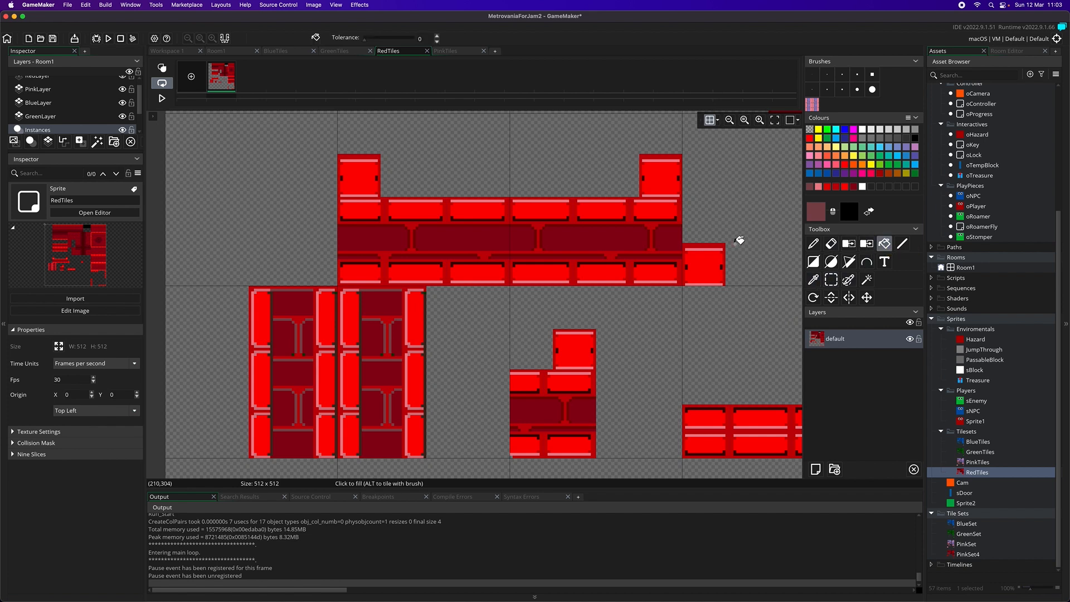
click(866, 243)
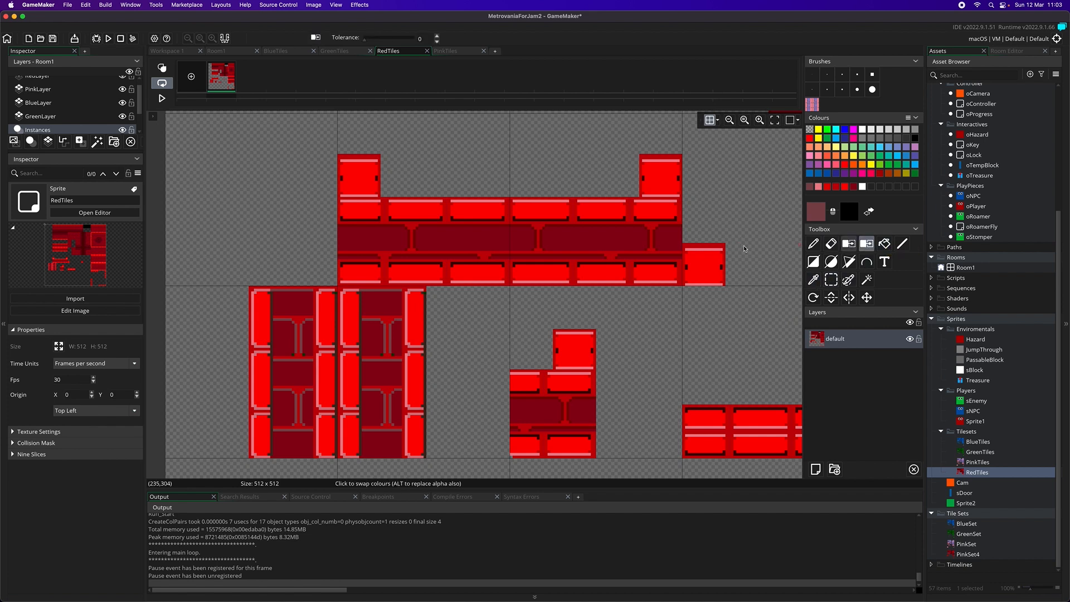
click(651, 241)
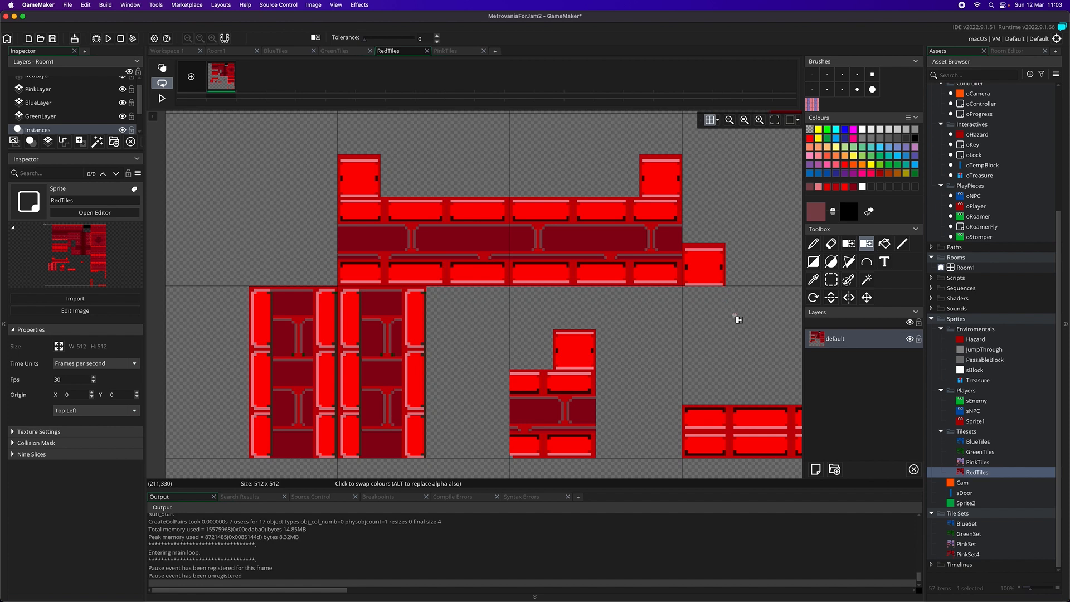
Examine the brick edges and highlights of the red walls and platforms for shading that differs from the columns
scroll(735, 315, up, 5)
scroll(734, 316, up, 3)
scroll(734, 319, up, 2)
scroll(734, 319, down, 7)
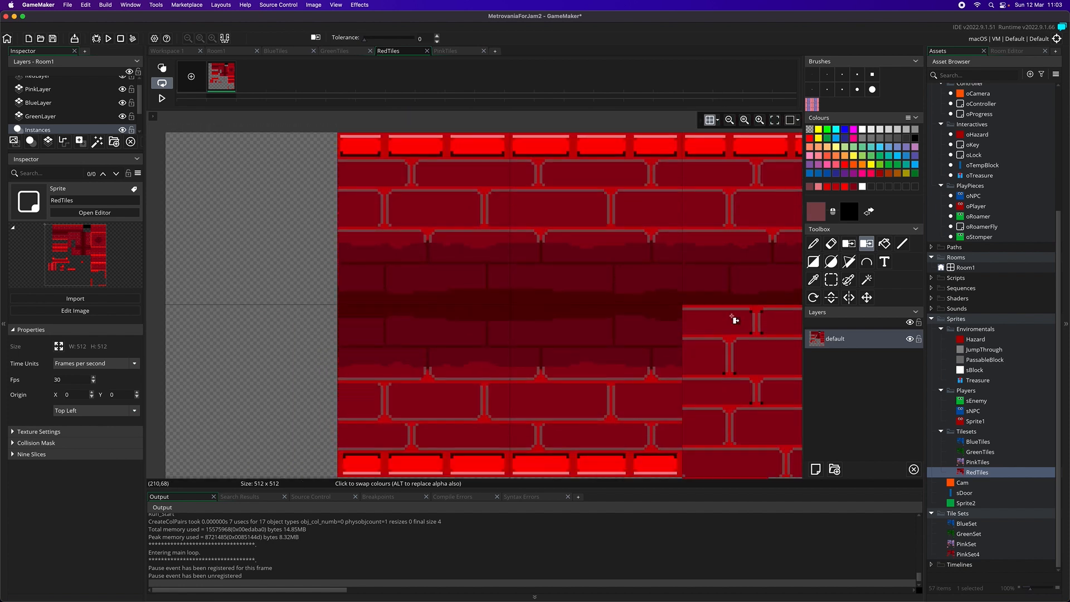
scroll(736, 319, down, 2)
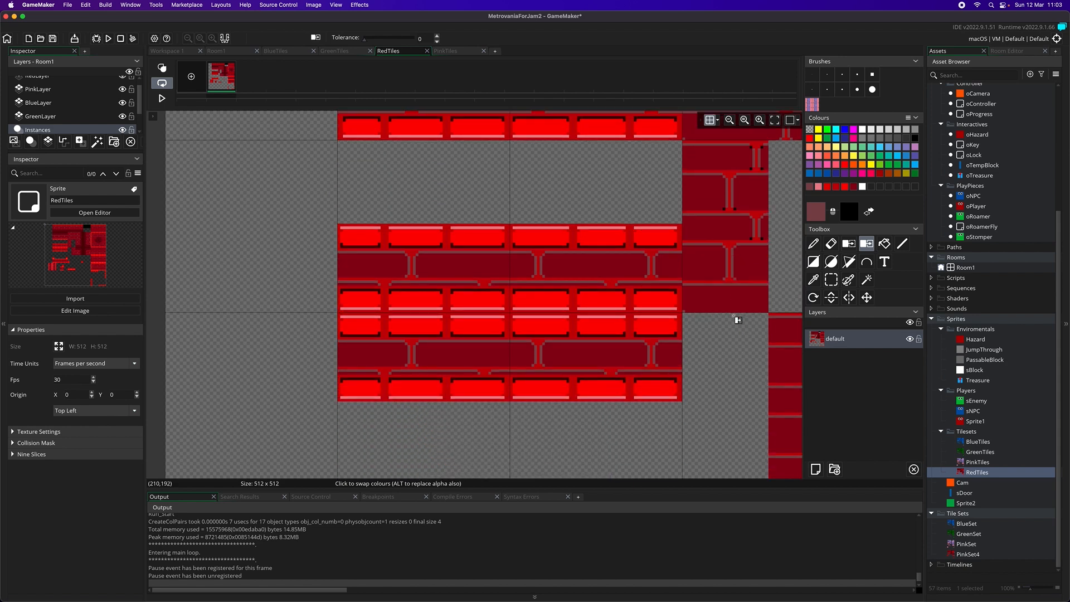
scroll(738, 320, down, 1)
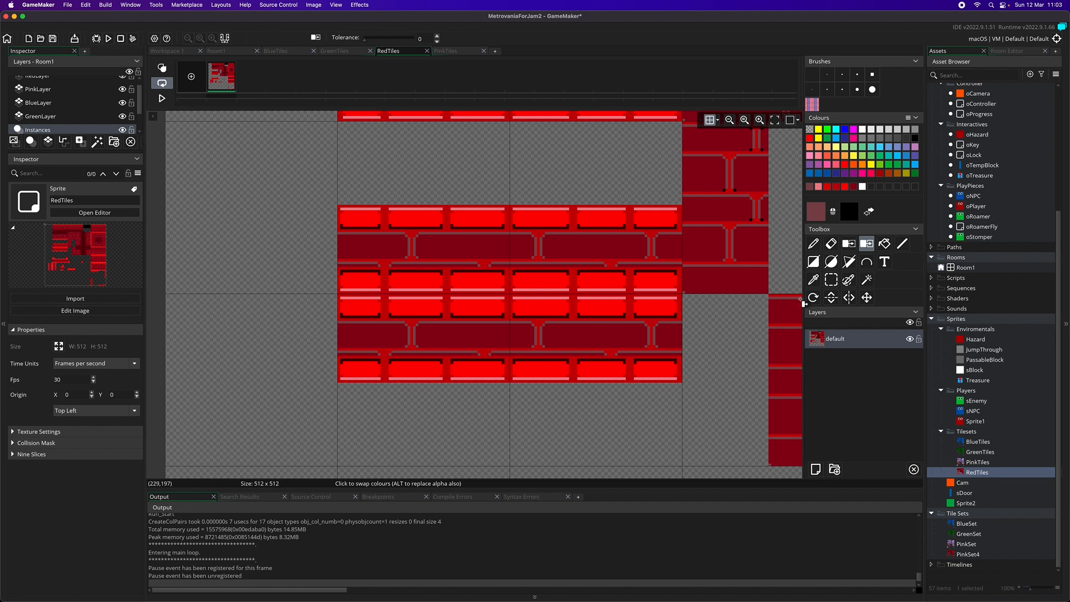
click(813, 244)
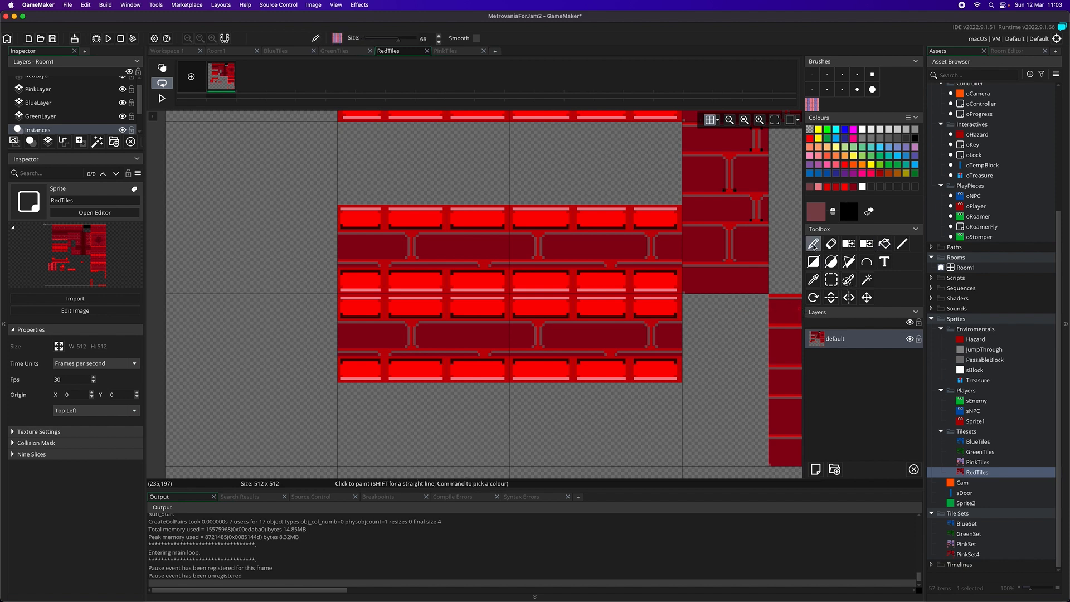
click(814, 279)
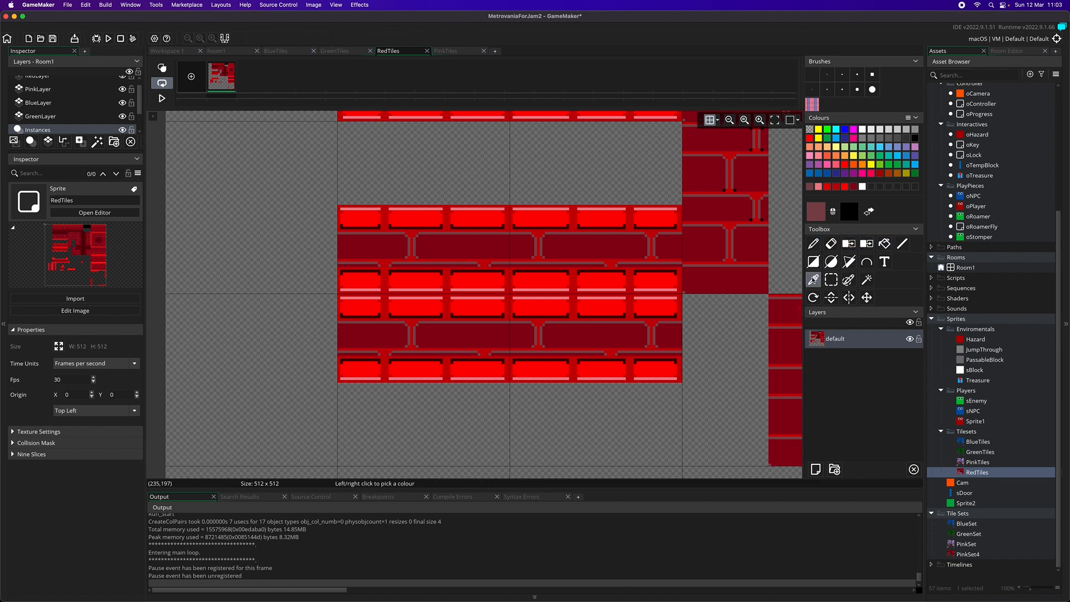
click(515, 299)
click(813, 246)
scroll(668, 313, down, 5)
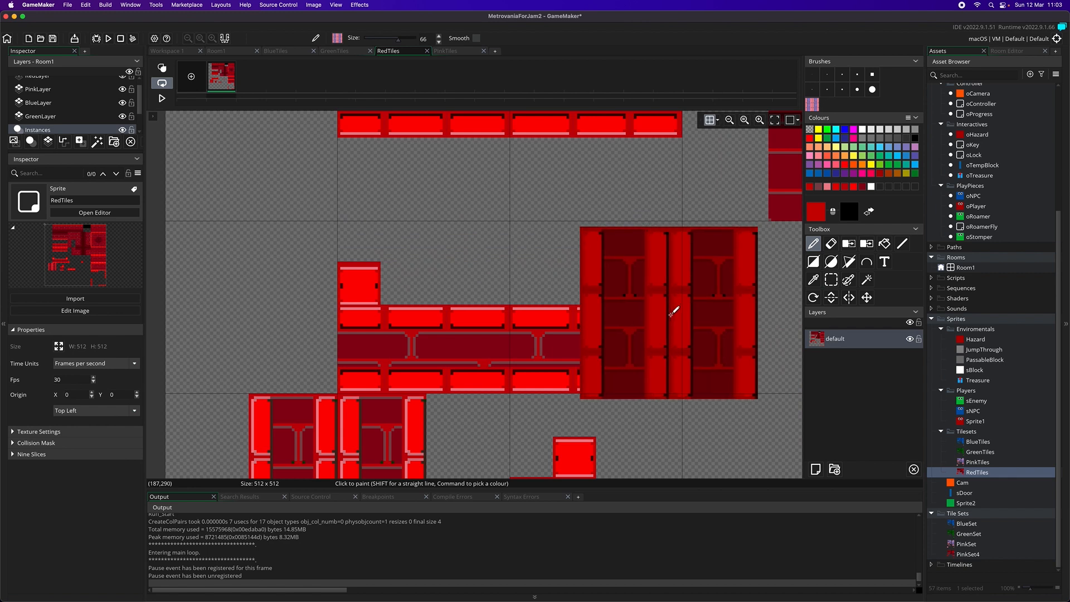
scroll(675, 310, up, 5)
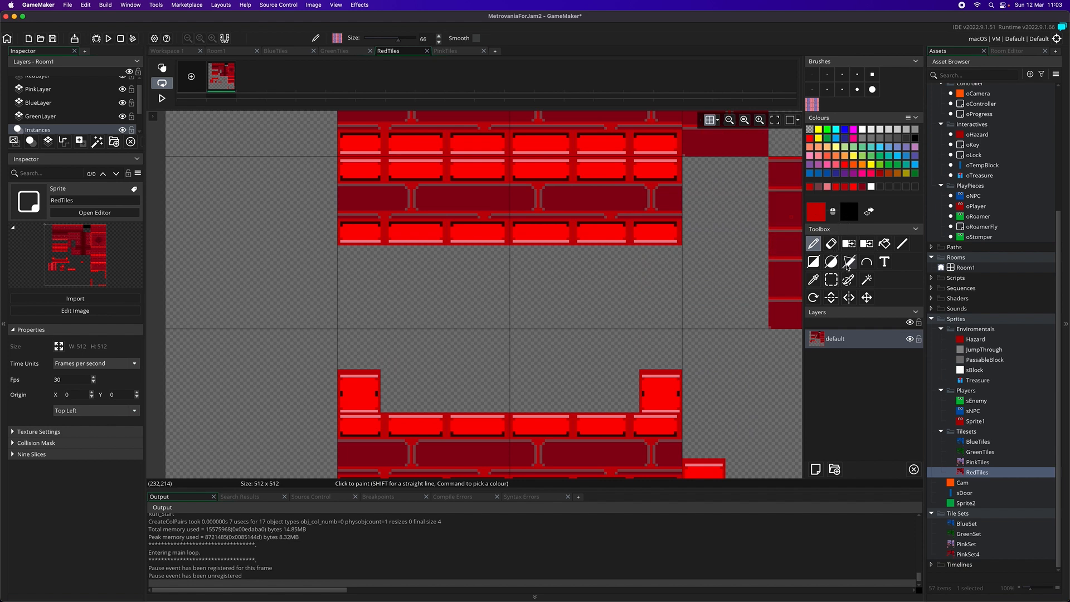
Sample the light pink highlight from the last lower brick of the red platform as the painting colour
click(814, 279)
click(648, 237)
click(814, 244)
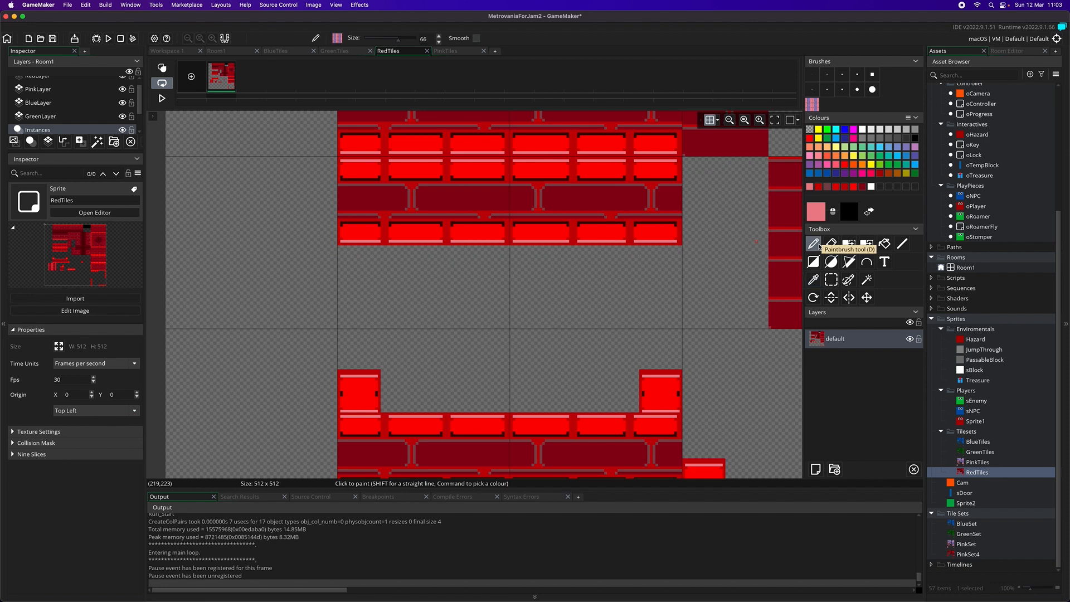
Try to outline the last lower platform brick by hand in light pink with a 1-pixel brush
click(812, 74)
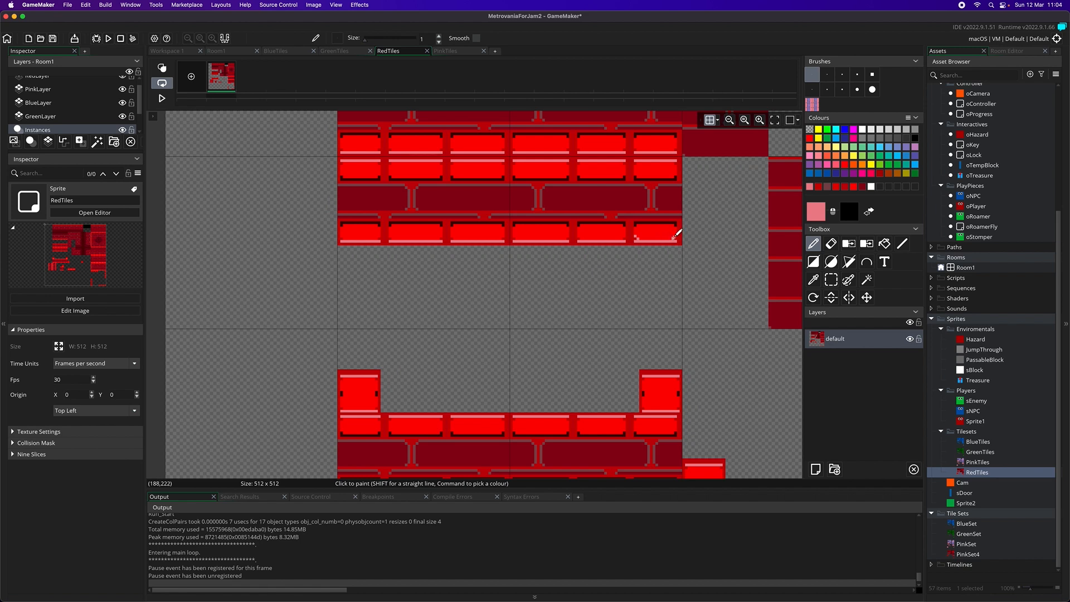
scroll(669, 270, down, 5)
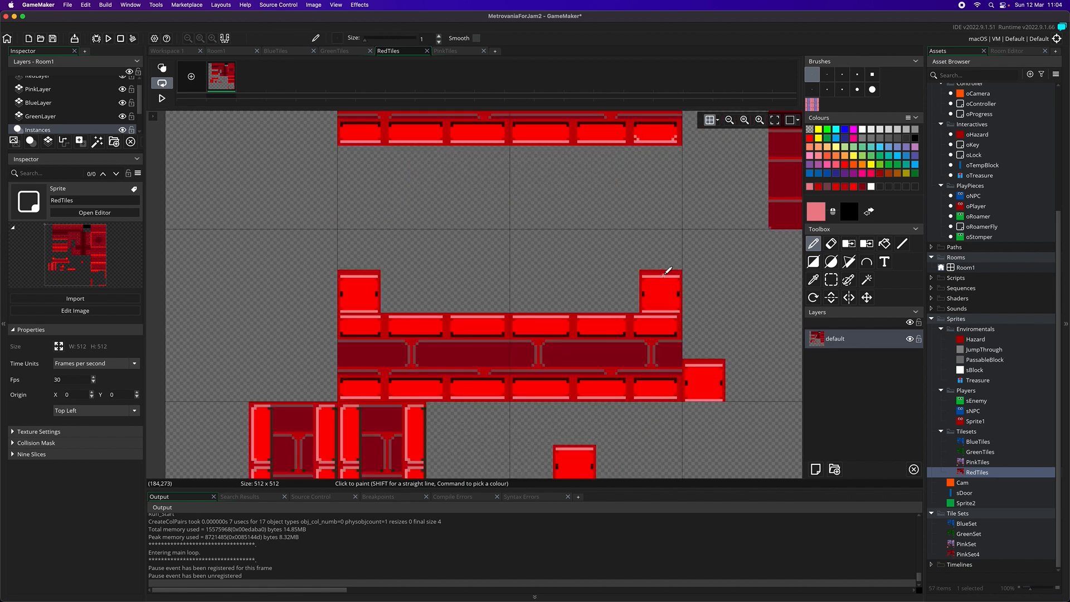
scroll(669, 270, up, 4)
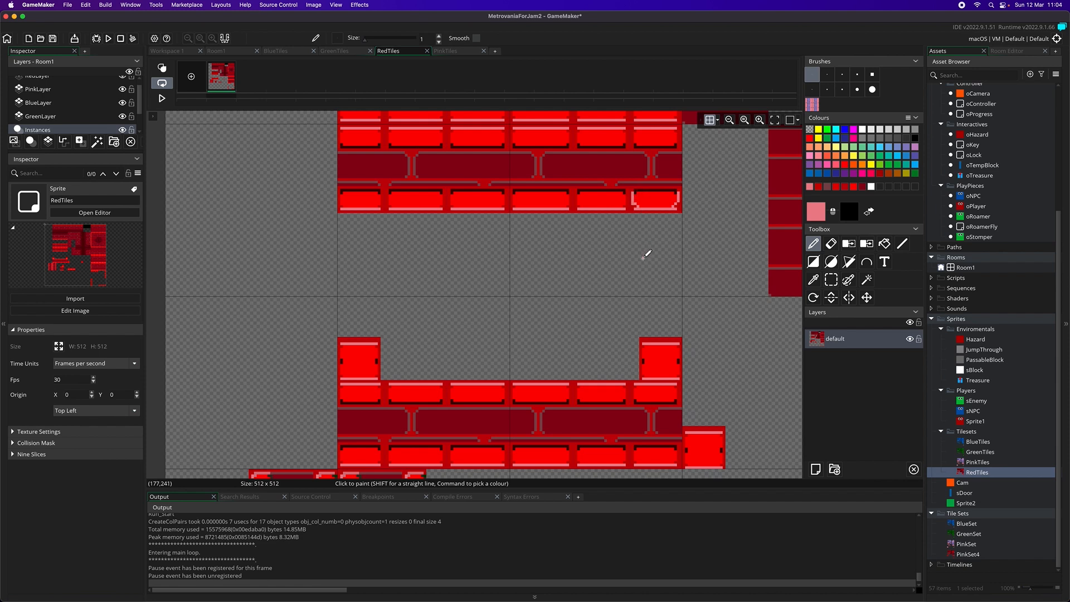
key(super+z)
key(super+z)
key(super+z)
Replace the red edge colour at the sides and corners of the platform bricks with the sampled light pink
click(866, 243)
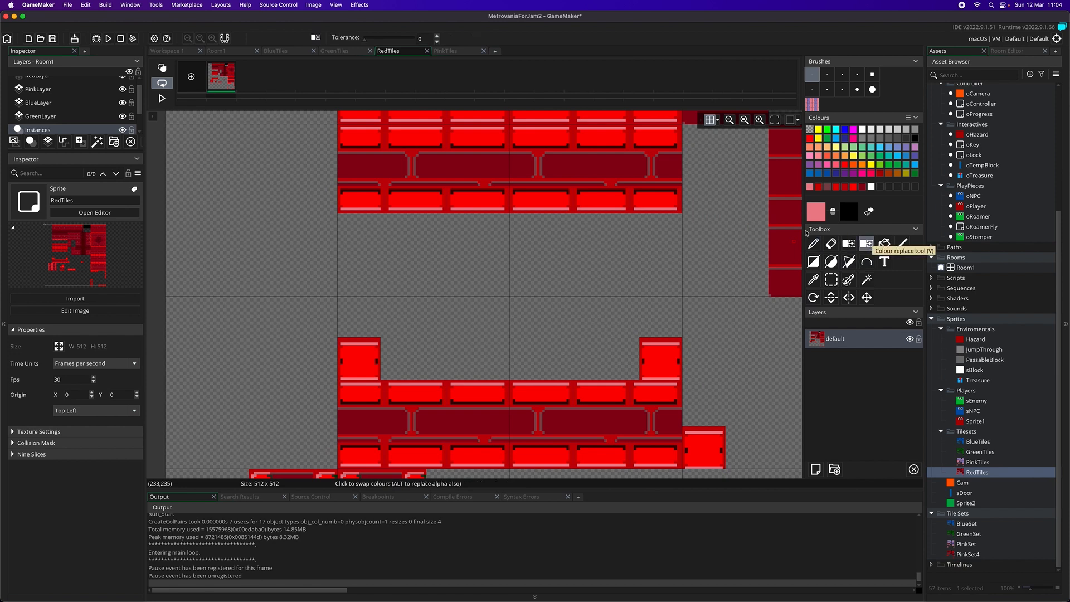
click(638, 206)
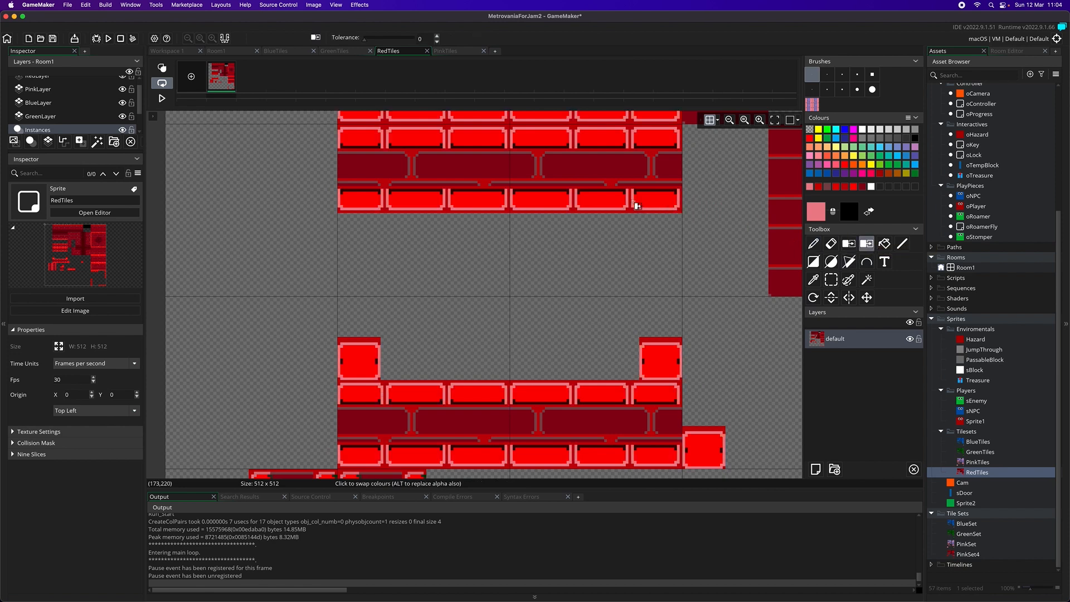
Check the light pink brick outlines on the platforms, blocks and walls throughout the RedTiles sprite
scroll(697, 289, down, 3)
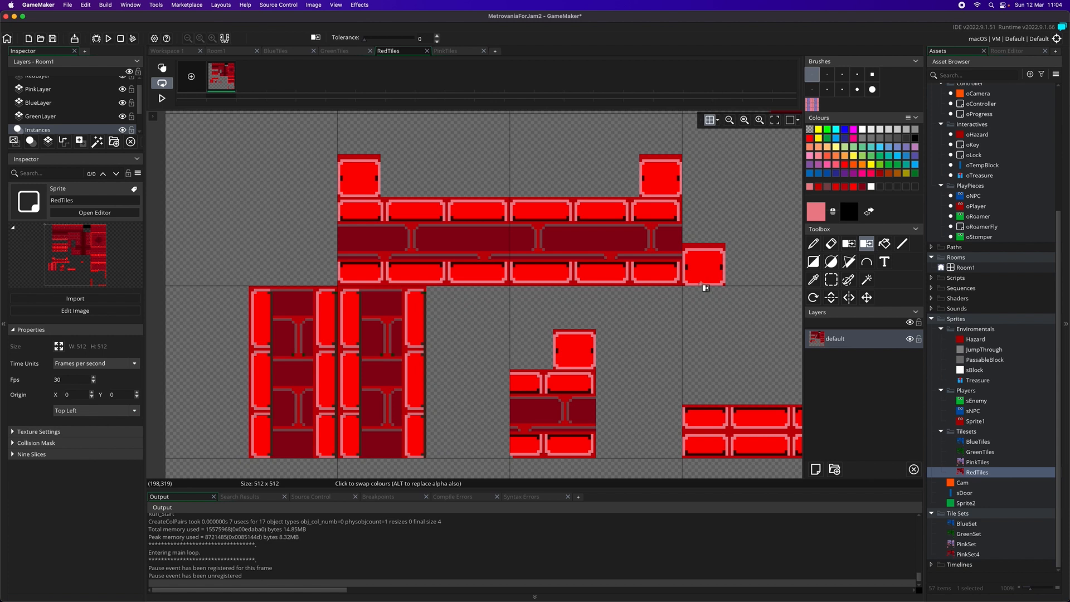
scroll(705, 287, up, 2)
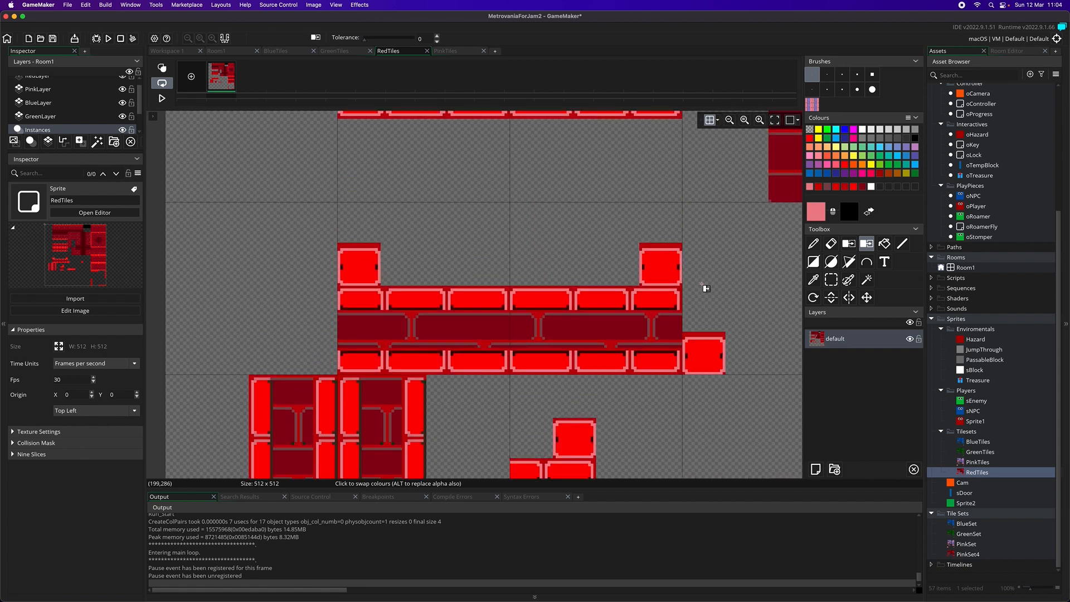
scroll(705, 288, up, 6)
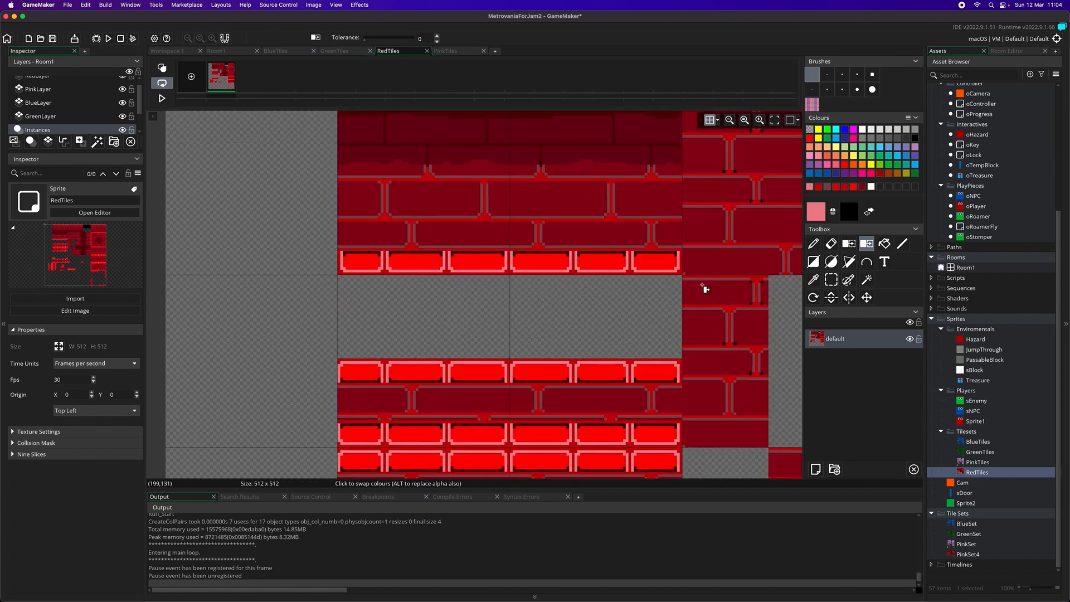
scroll(705, 288, down, 2)
scroll(681, 270, right, 5)
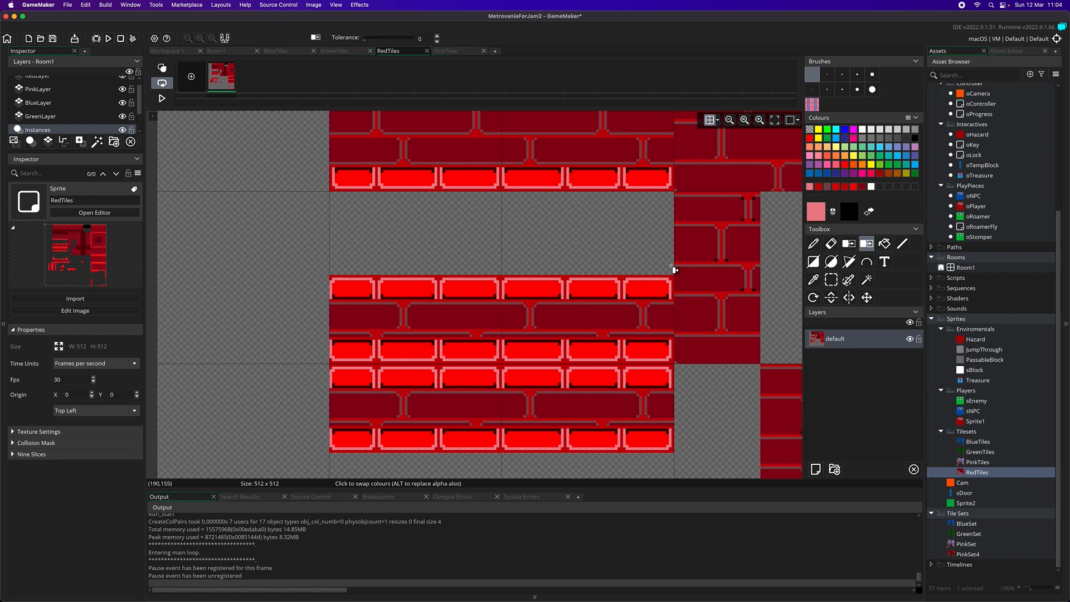
scroll(681, 270, right, 2)
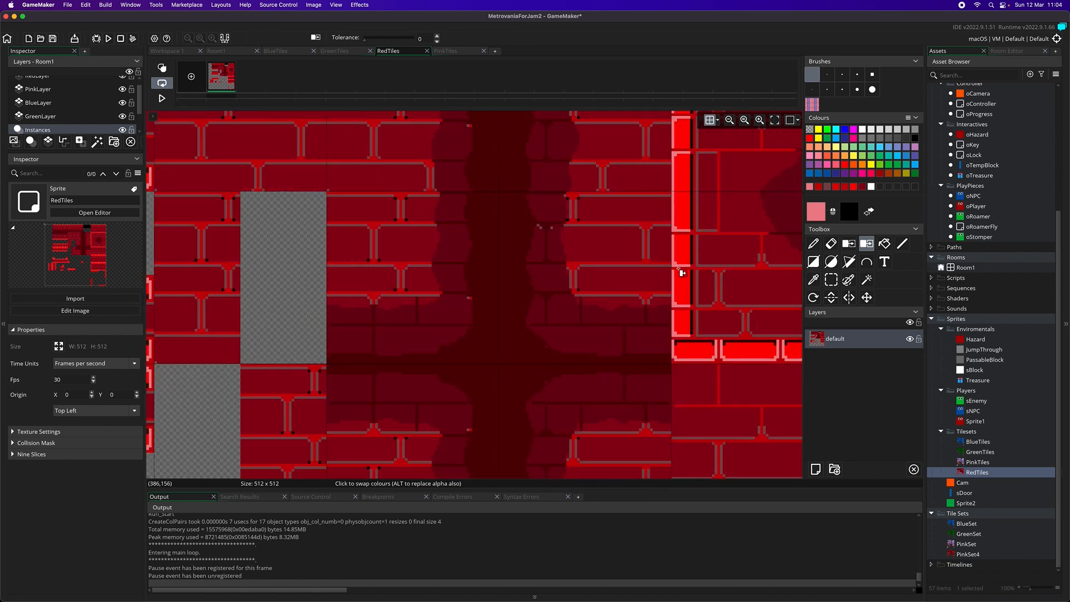
scroll(681, 273, right, 3)
scroll(681, 271, left, 8)
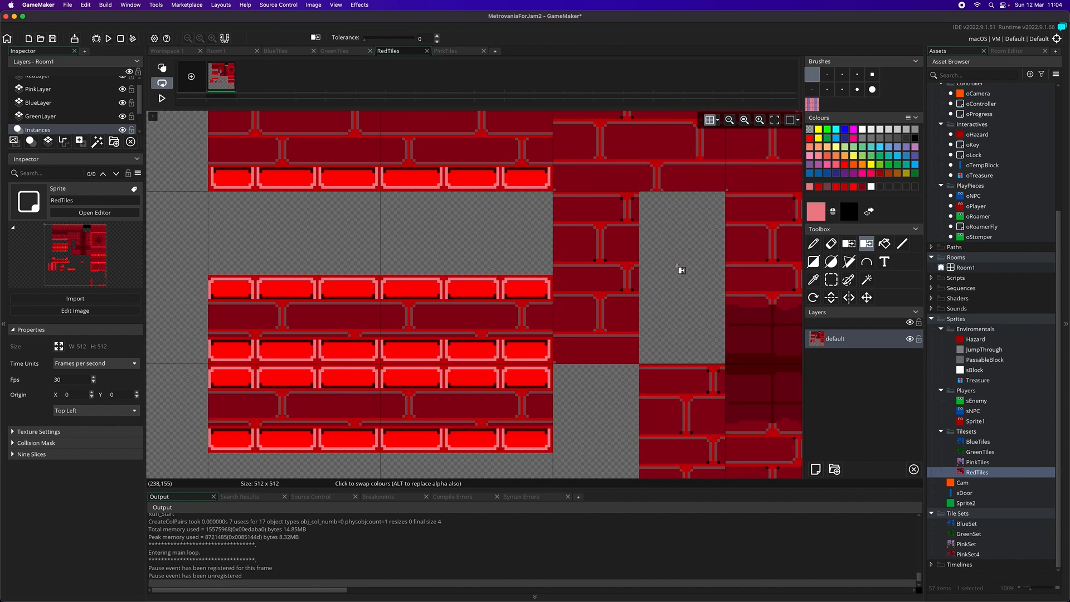
Open Room1 and move the oPlayer instance to X 4704, Y 2112, just above the floor exit of the rightmost pink chamber
double_click(965, 267)
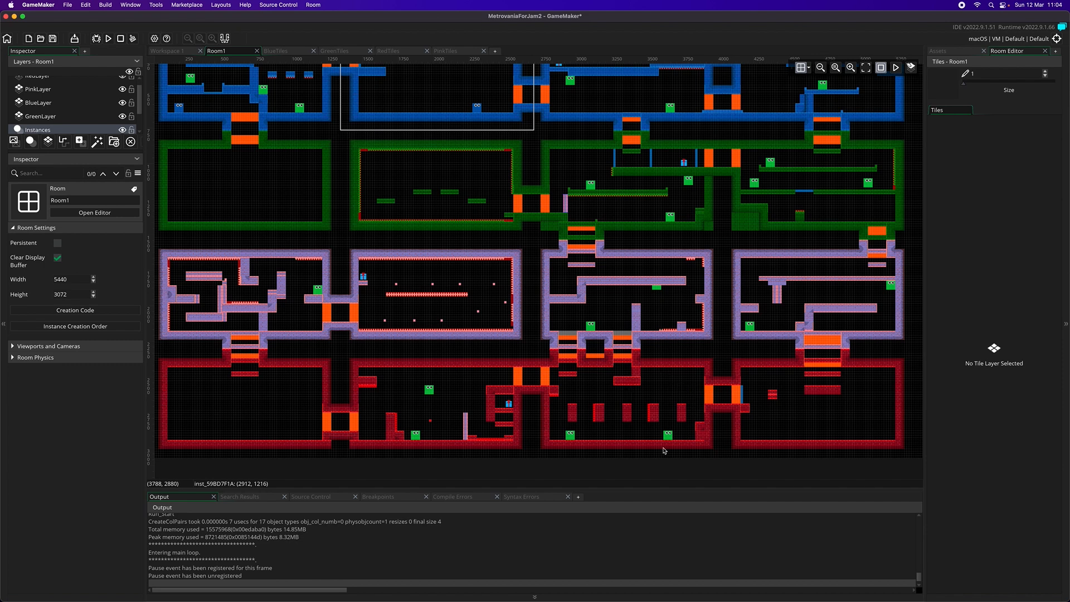
scroll(455, 131, up, 5)
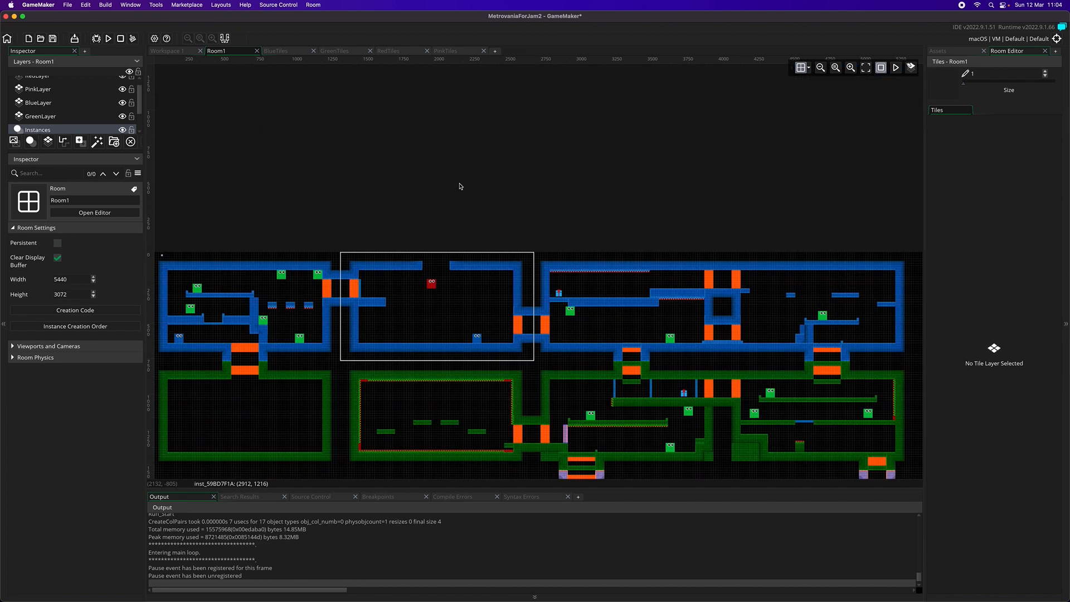
click(433, 288)
scroll(471, 279, down, 5)
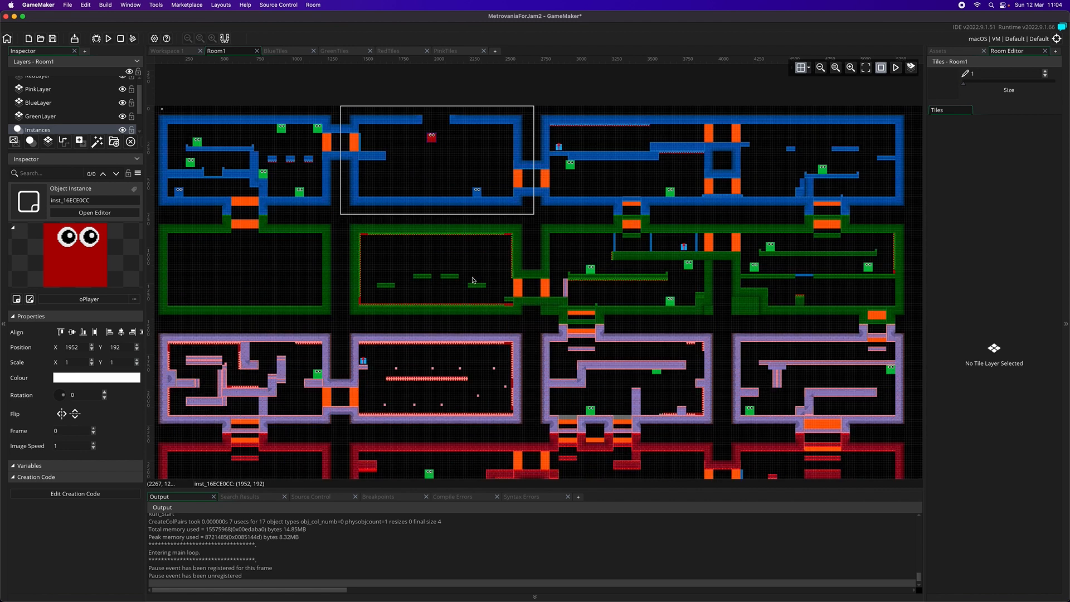
scroll(473, 271, up, 2)
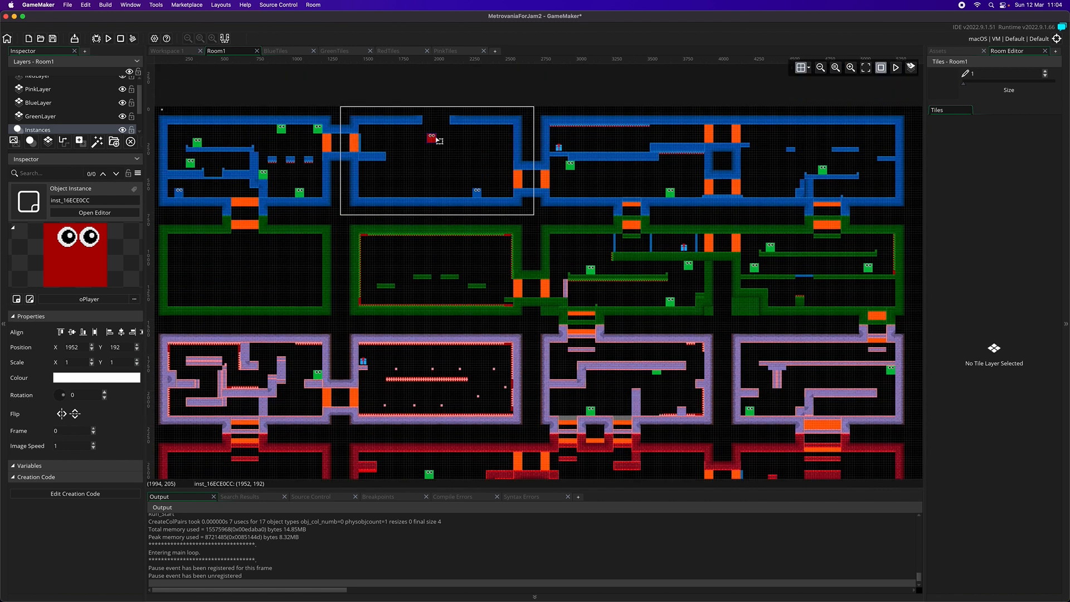
drag(432, 137, 827, 416)
Stop the running game, run the project again and lead the player down through the exit into the red room
click(109, 39)
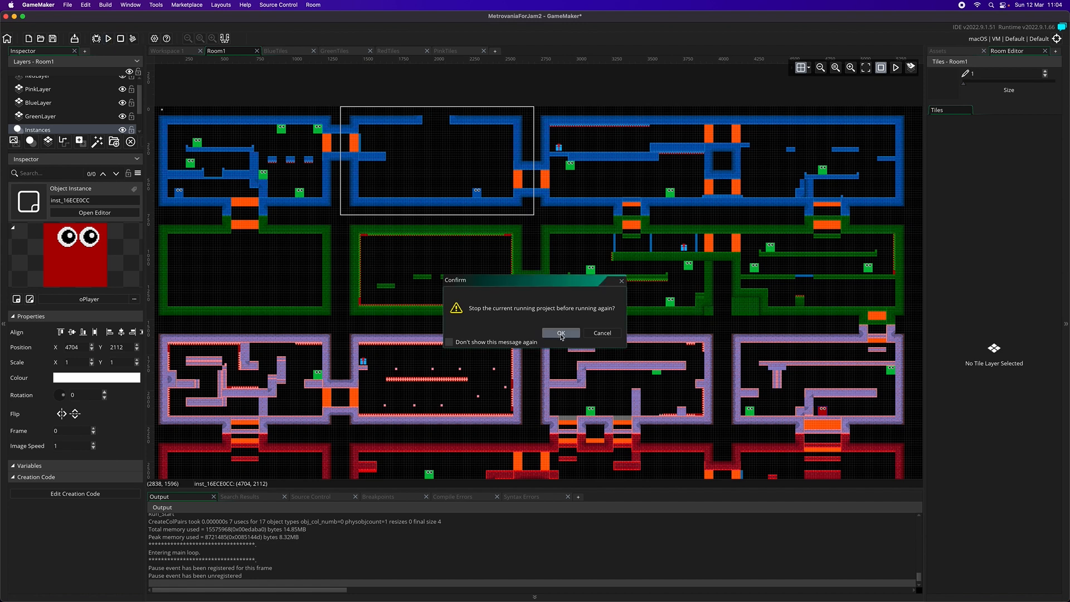
click(560, 334)
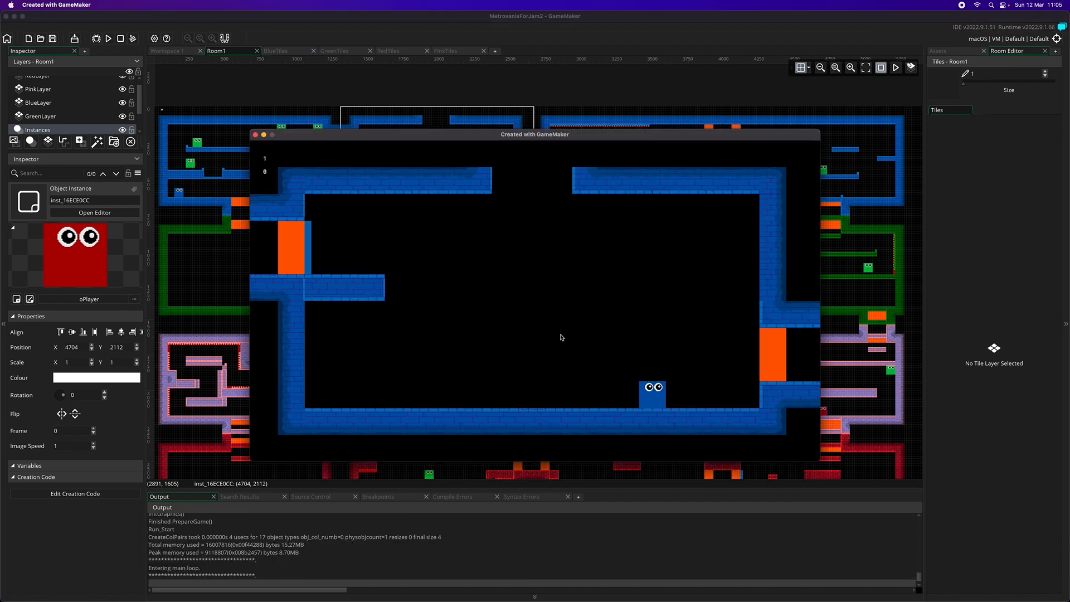
key(Right)
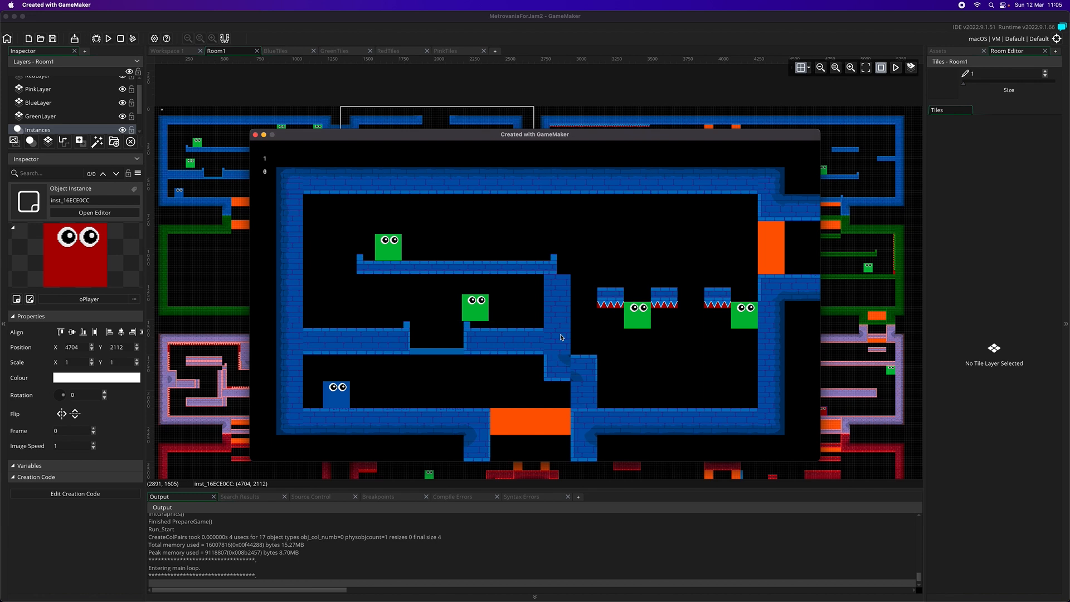
key(Down)
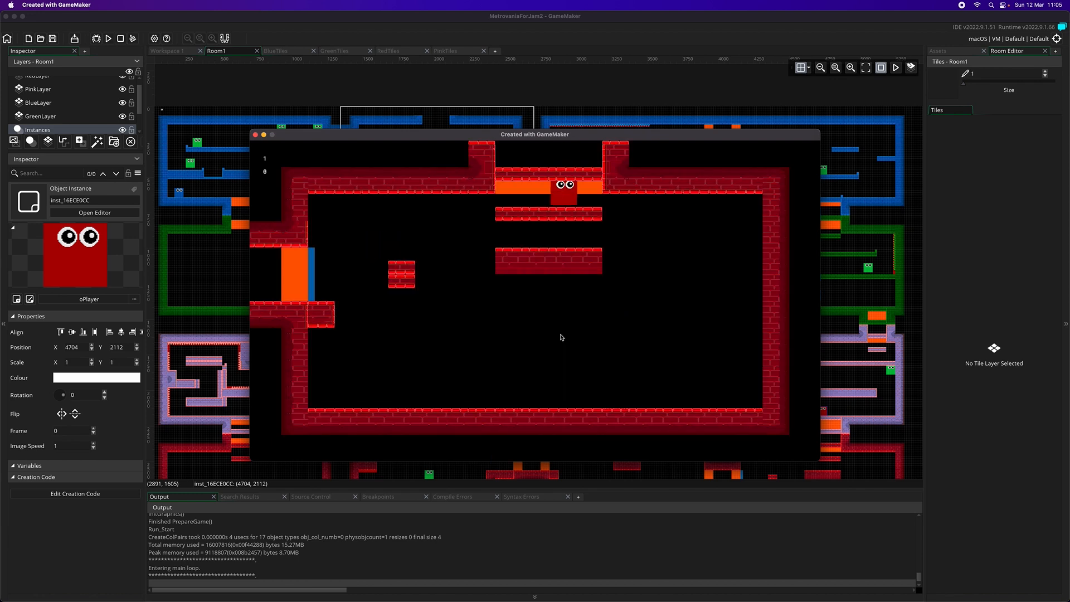
key(Down)
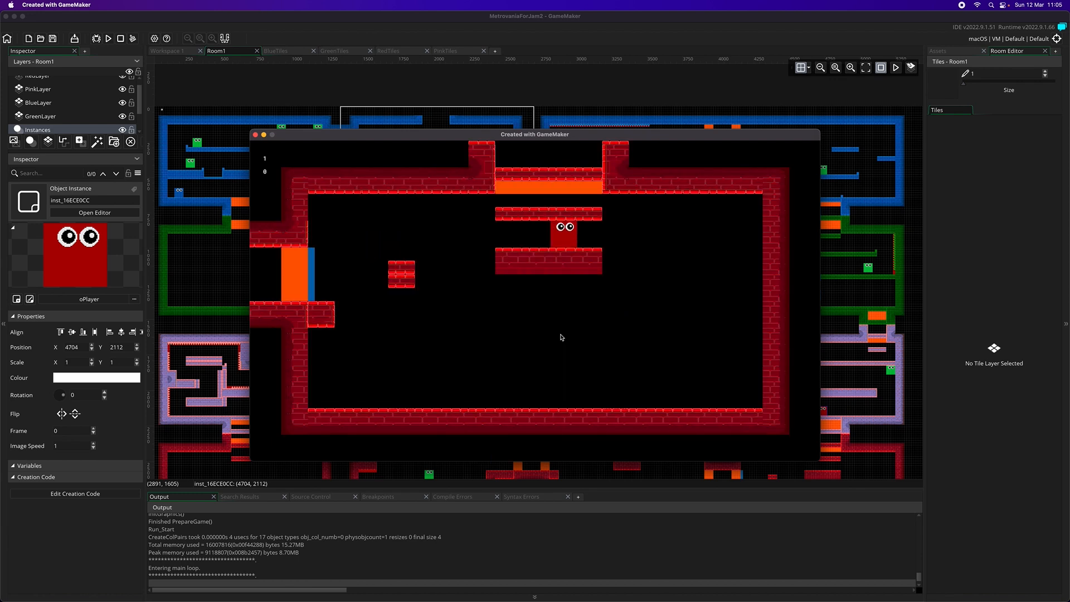
Test the red room's upper platforms by moving the player sideways, up through the ceiling opening and back down
key(Left)
key(Right)
key(Left)
key(Left)
key(Up)
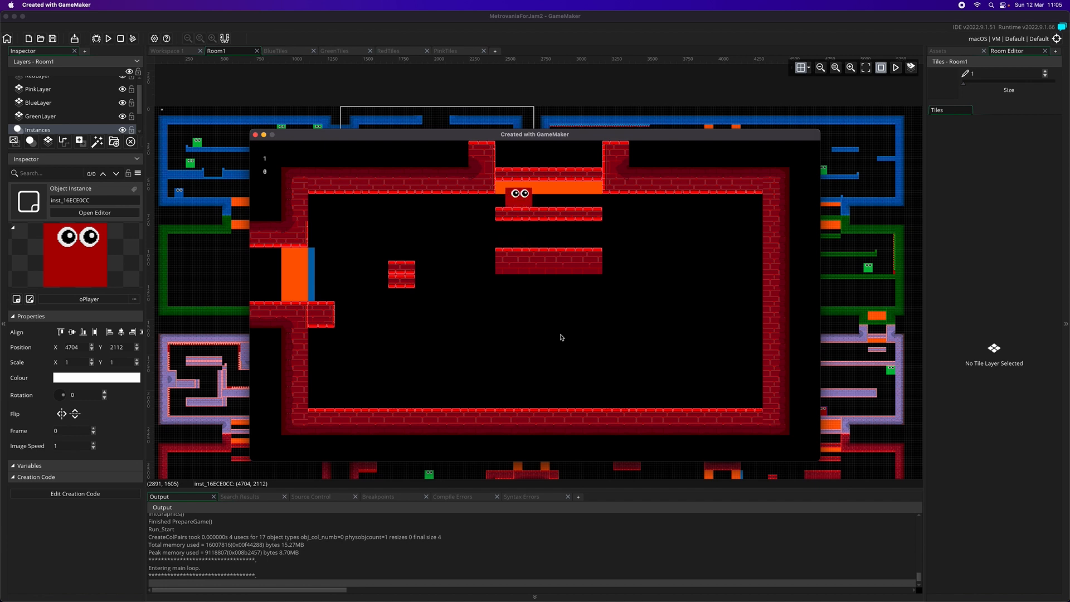
key(Up)
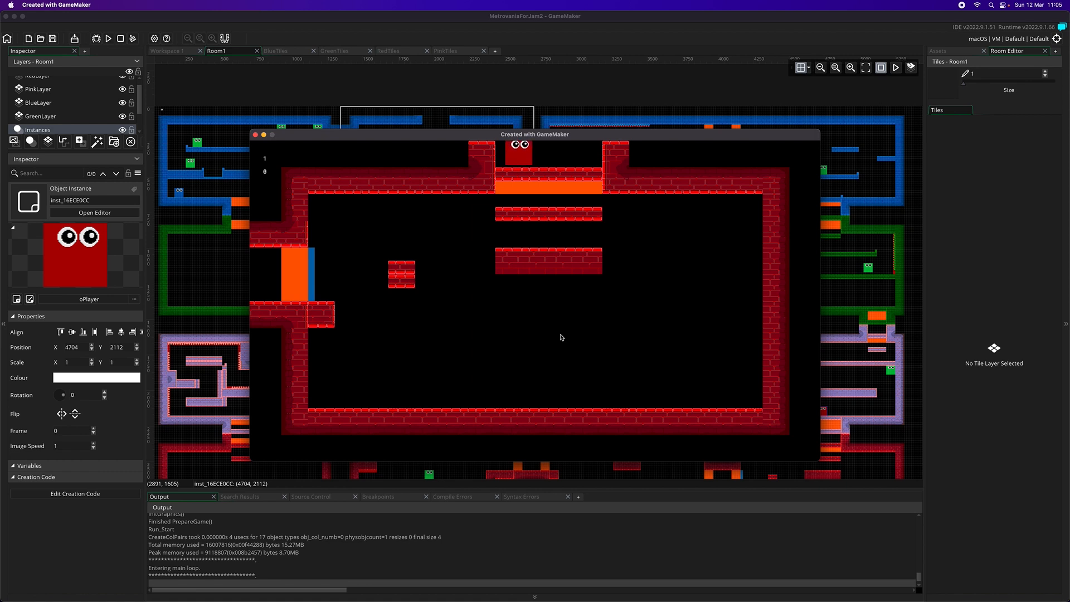
key(Down)
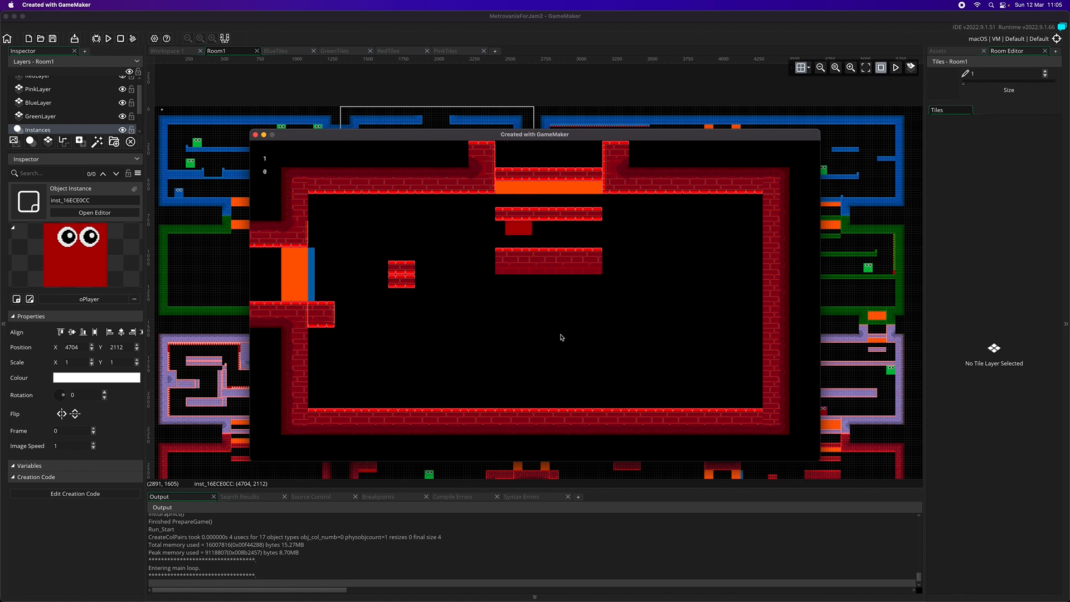
Move the player around the rest of the red room to check its tiles, and close the game window
key(Left)
key(Up)
key(Right)
key(Up)
key(Up)
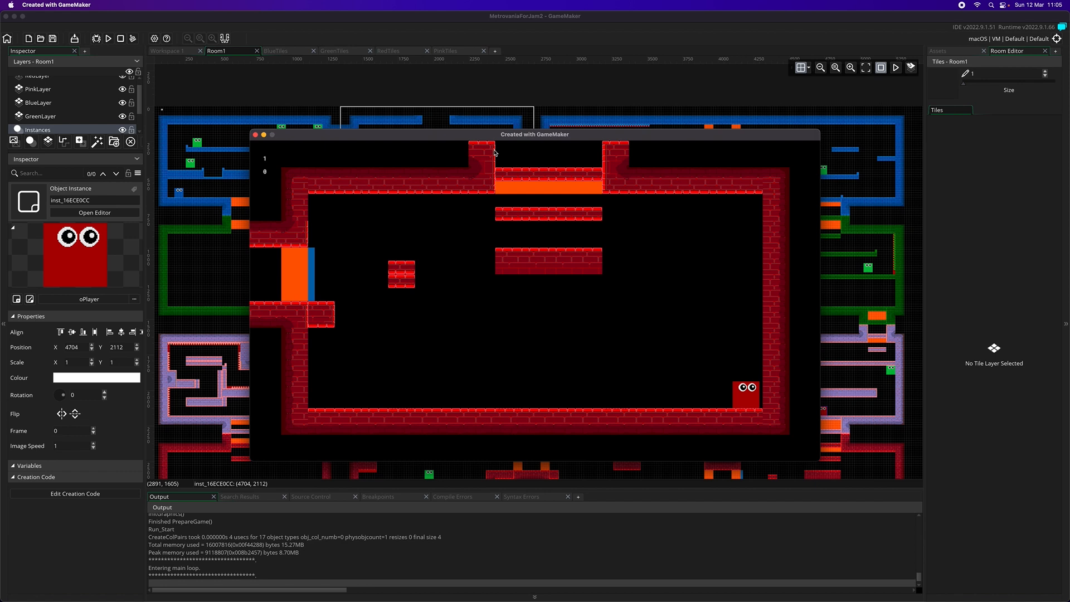
click(255, 135)
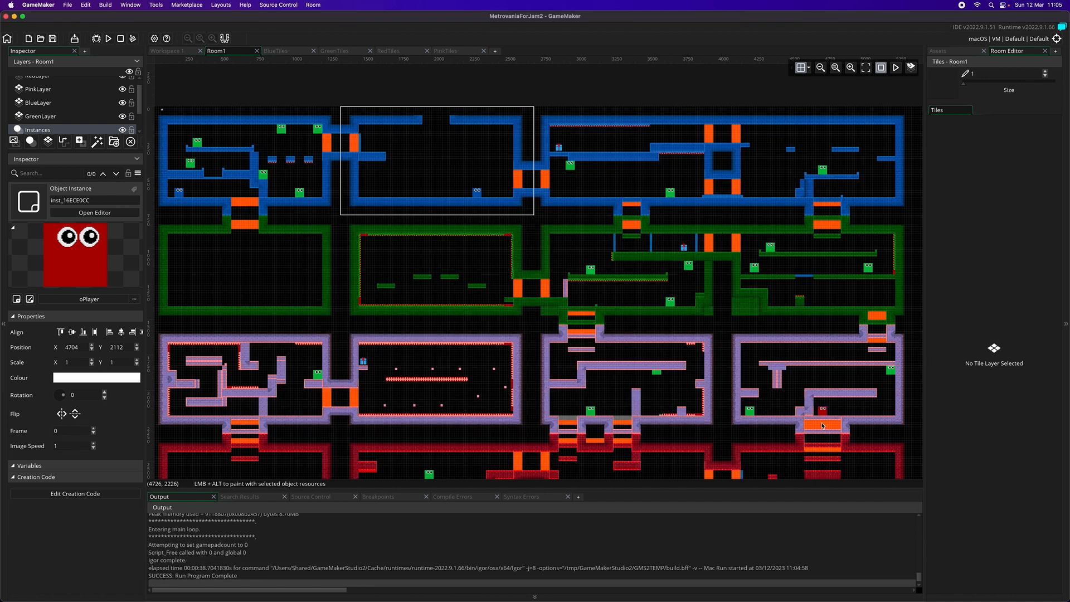
On the SwitchCam layer, set camX to 4020 and camY to 1536 for the oCamera instance in the rightmost pink chamber's floor exit
scroll(86, 117, down, 2)
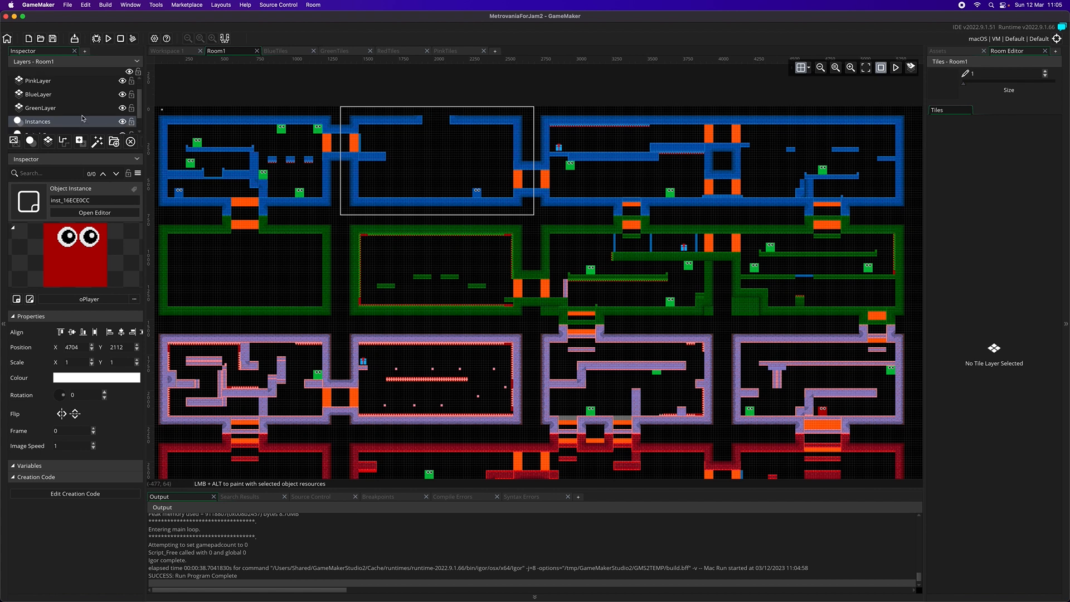
click(65, 128)
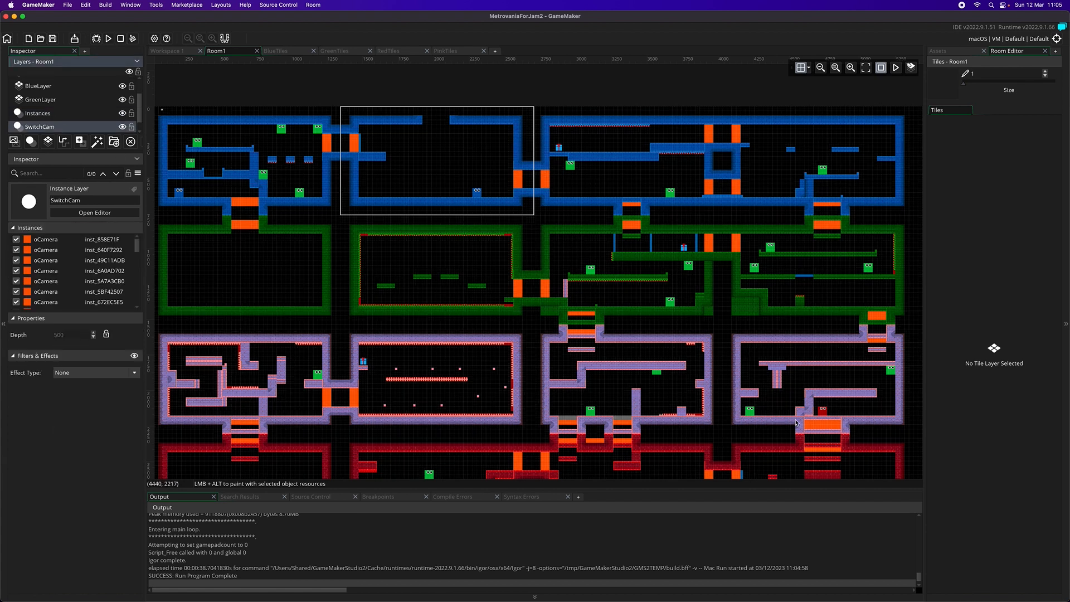
double_click(835, 427)
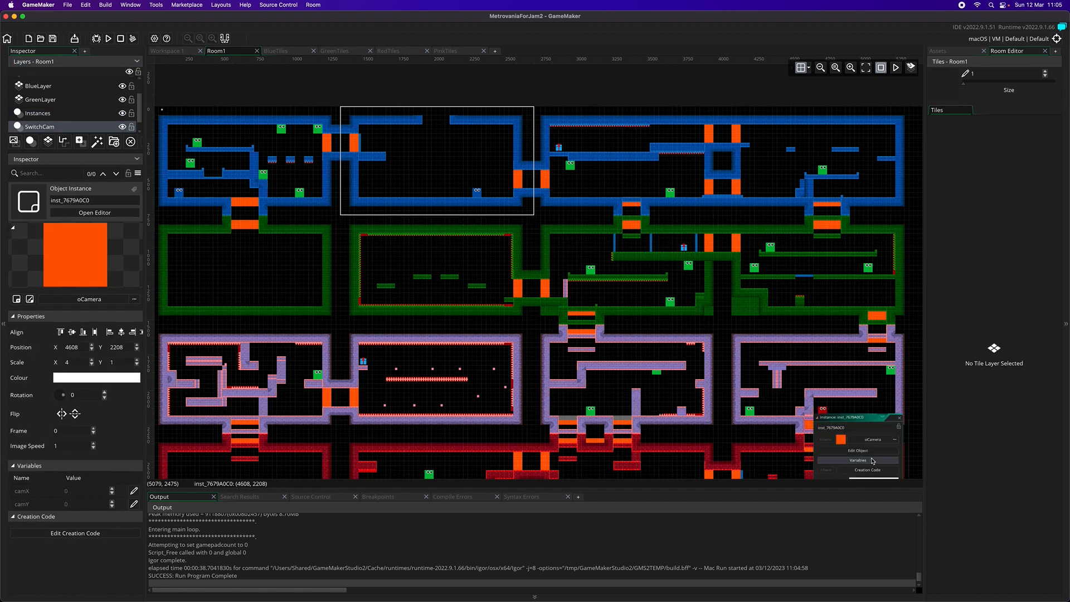
scroll(835, 421, down, 2)
click(835, 421)
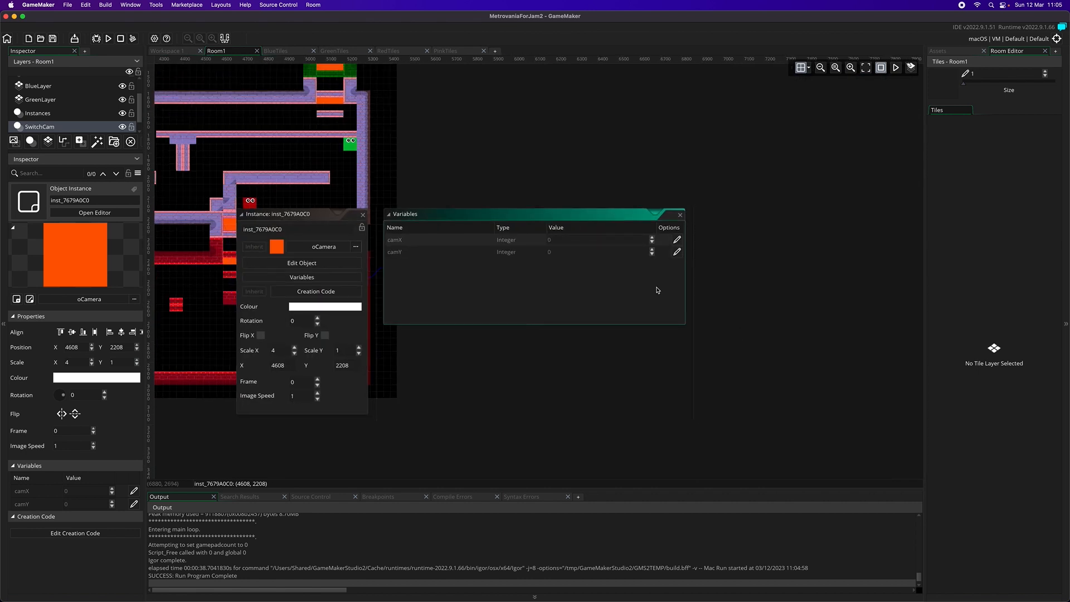
click(677, 240)
click(677, 252)
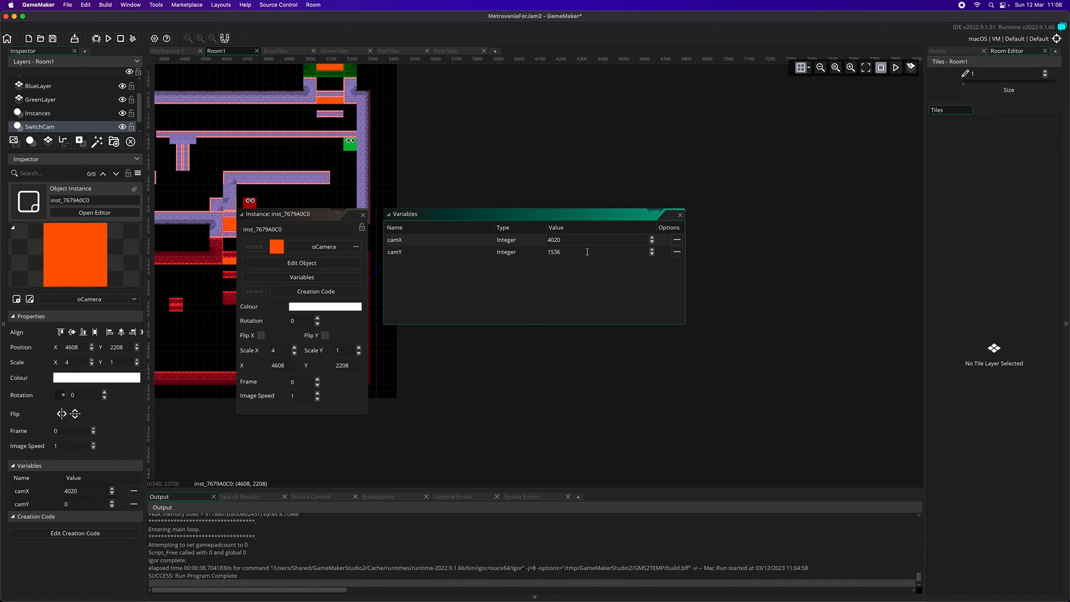
Check the camera variables of the wide oCamera instance below the neighbouring pink chamber, and run the project
scroll(479, 198, left, 10)
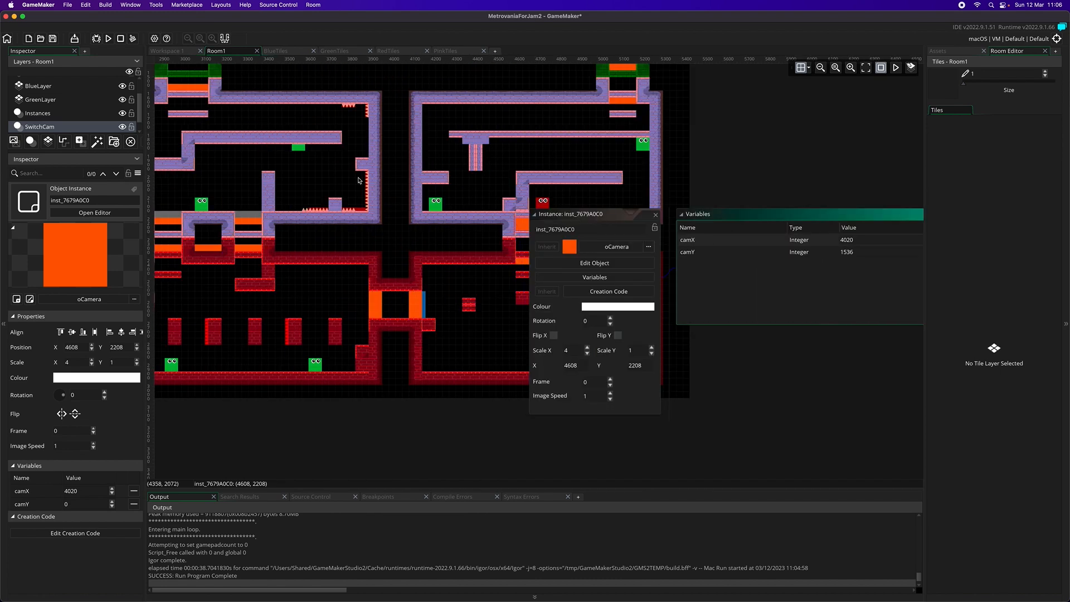
double_click(239, 224)
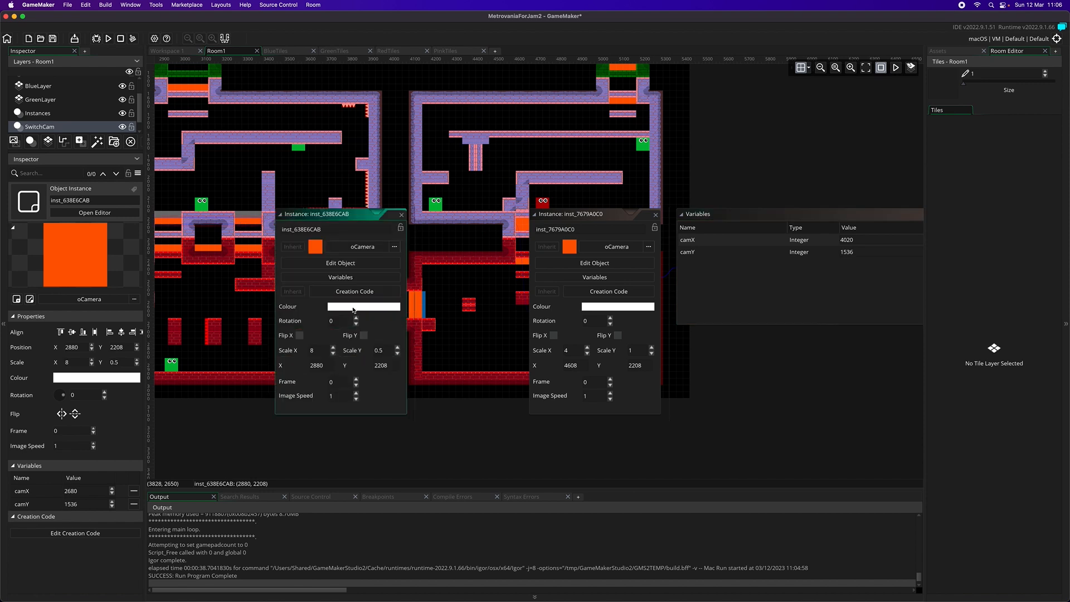
click(341, 277)
scroll(484, 246, right, 2)
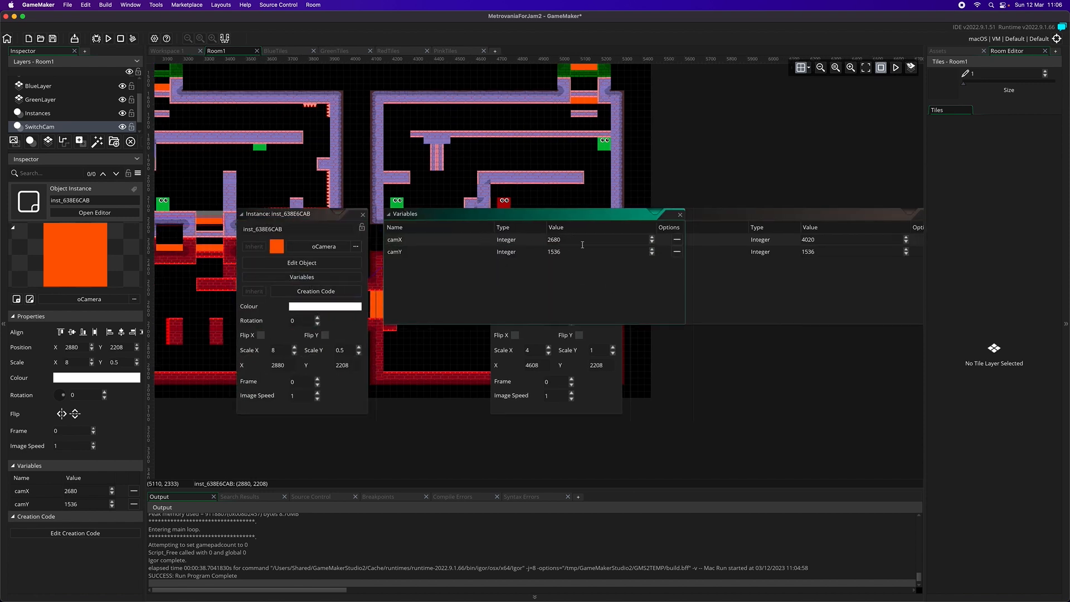
click(680, 215)
scroll(696, 177, left, 10)
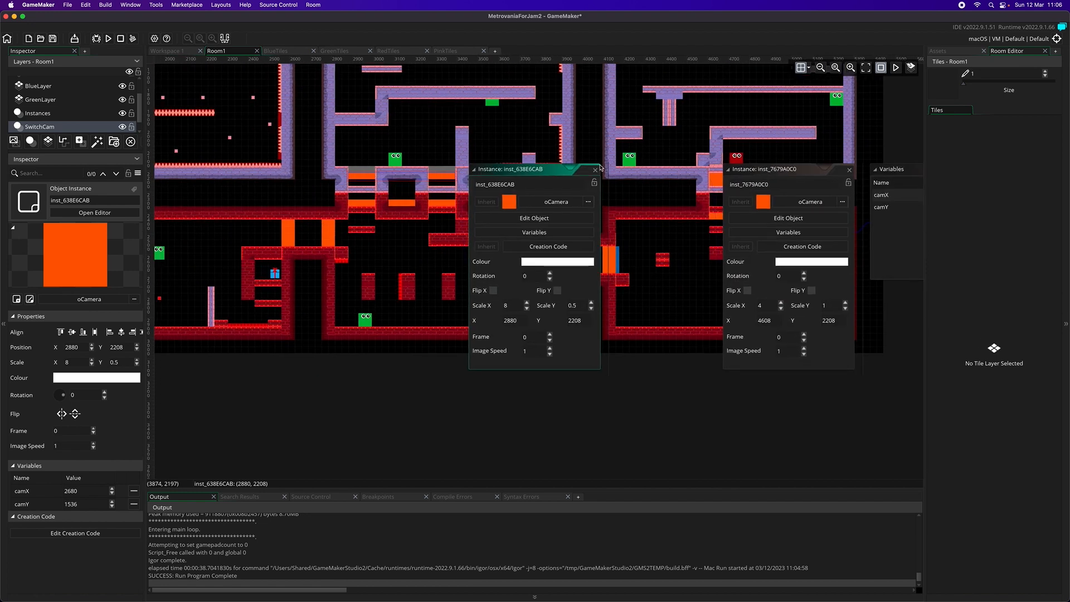
click(107, 38)
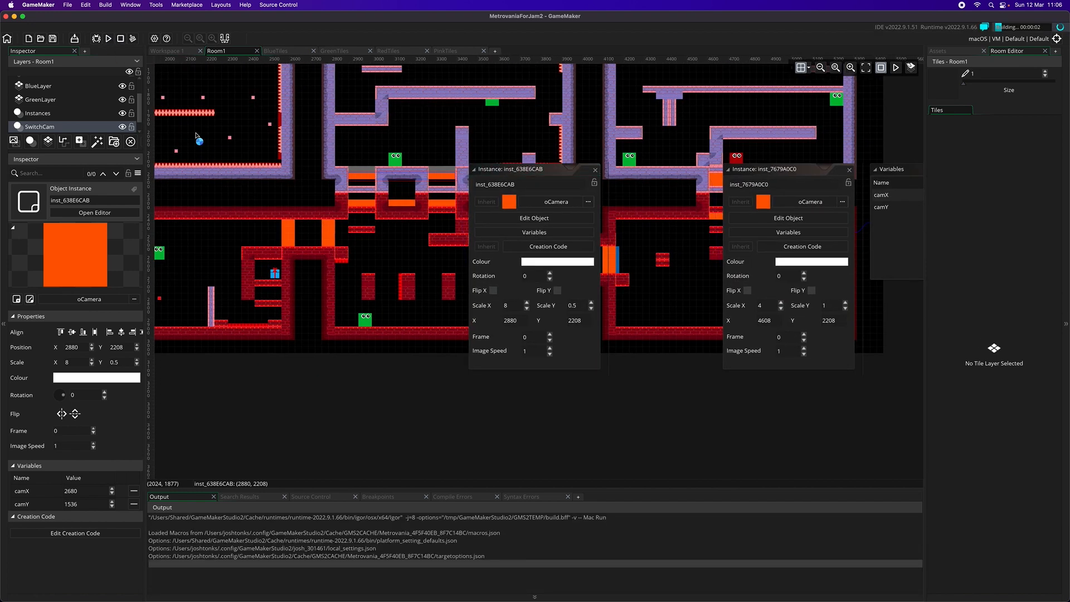